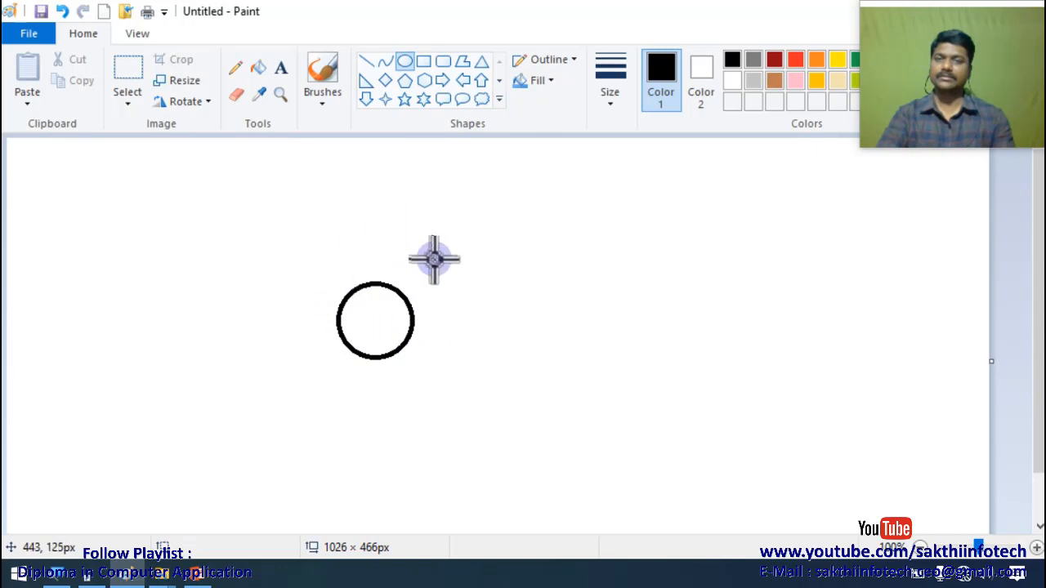
Step: Draw four black petals around the circle with the Pencil, plus a long curved stem starting at the upper-right petal
click(235, 68)
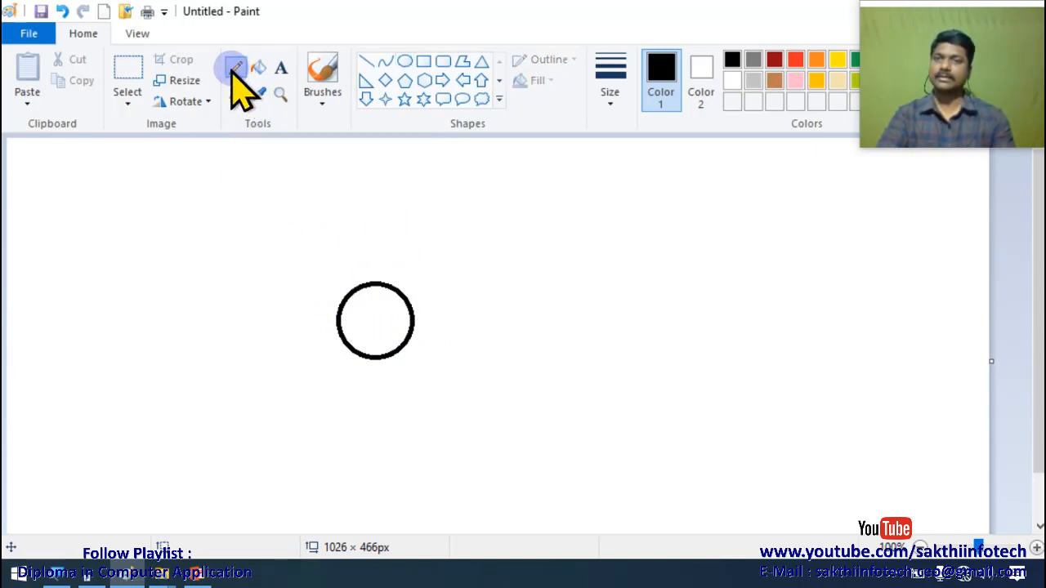
click(612, 105)
click(645, 247)
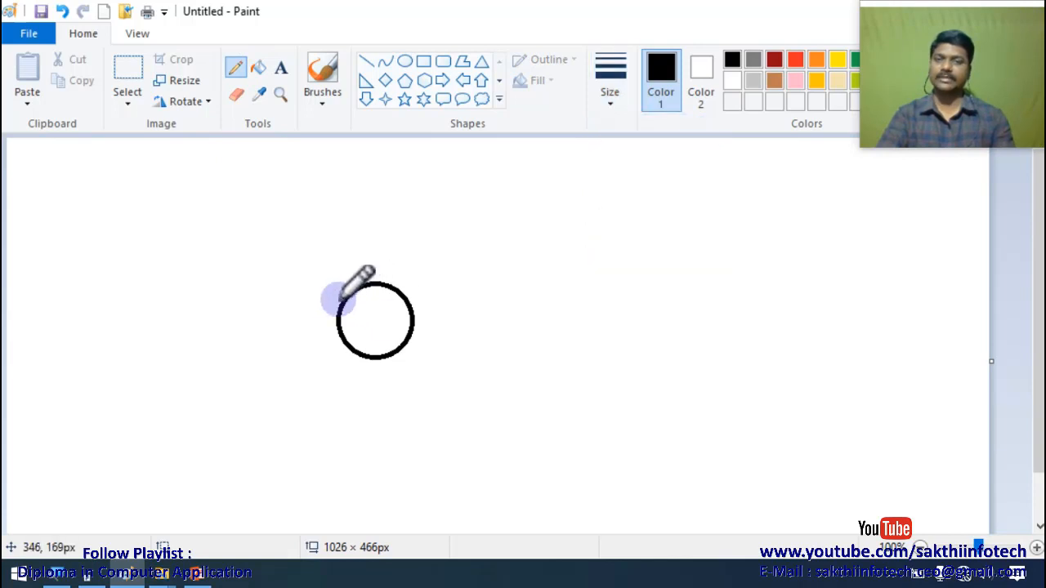
mouse_move(339, 304)
mouse_down()
mouse_move(276, 285)
mouse_move(263, 237)
mouse_move(297, 234)
mouse_move(328, 204)
mouse_move(356, 219)
mouse_move(369, 282)
mouse_move(377, 242)
mouse_move(407, 207)
mouse_move(465, 239)
mouse_move(471, 266)
mouse_move(450, 292)
mouse_move(412, 301)
mouse_up()
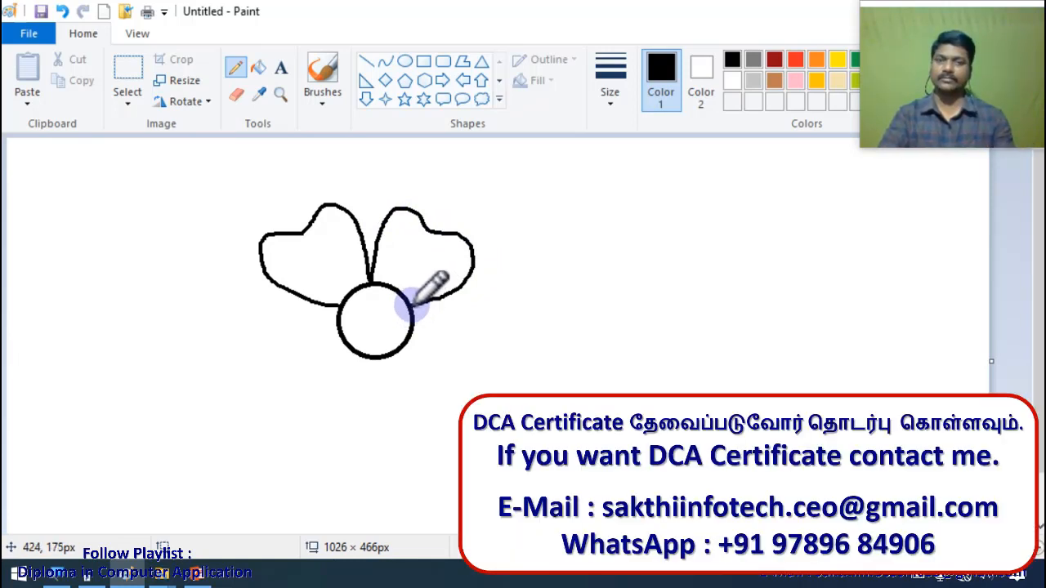
mouse_move(413, 304)
mouse_down()
mouse_move(469, 346)
mouse_move(481, 386)
mouse_move(387, 440)
mouse_move(364, 427)
mouse_move(355, 351)
mouse_move(329, 400)
mouse_move(269, 420)
mouse_move(236, 344)
mouse_move(335, 305)
mouse_up()
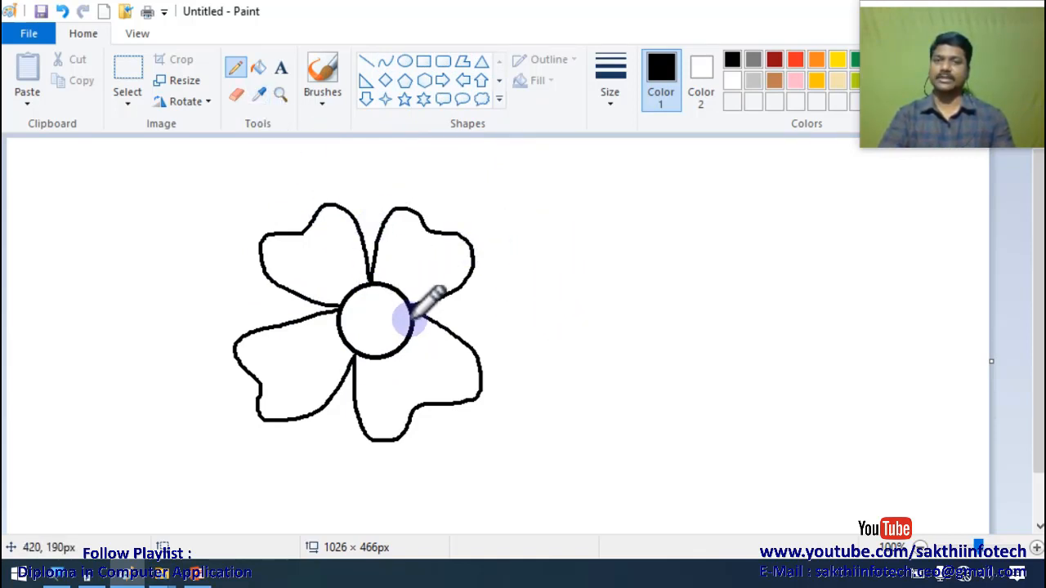
mouse_move(467, 244)
mouse_down()
mouse_move(517, 223)
mouse_move(610, 249)
mouse_move(613, 353)
mouse_move(509, 521)
mouse_up()
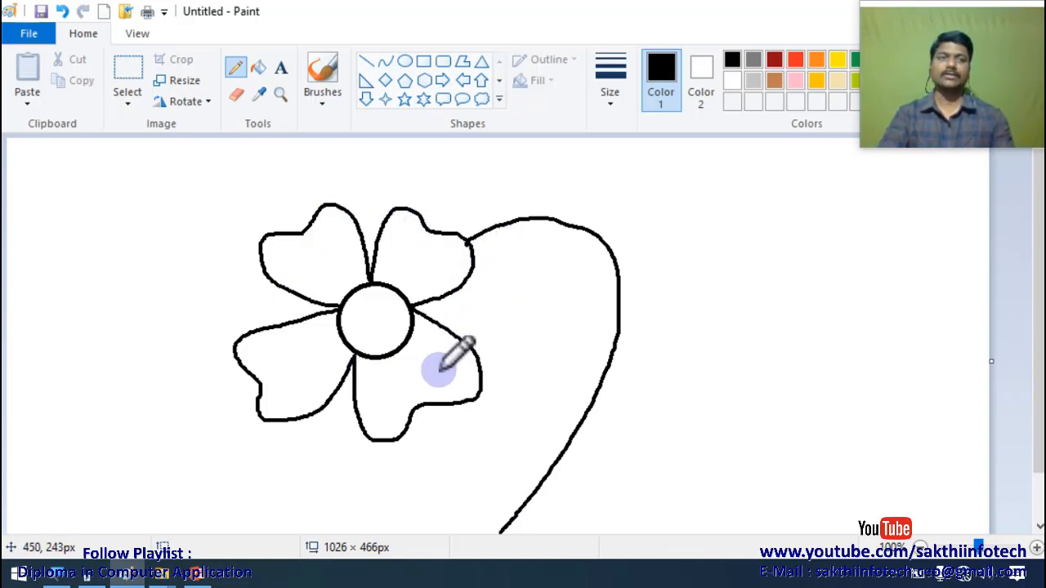
Step: Scribble red inside the upper-left petal with the Pencil, and fill all four petals with red
click(797, 59)
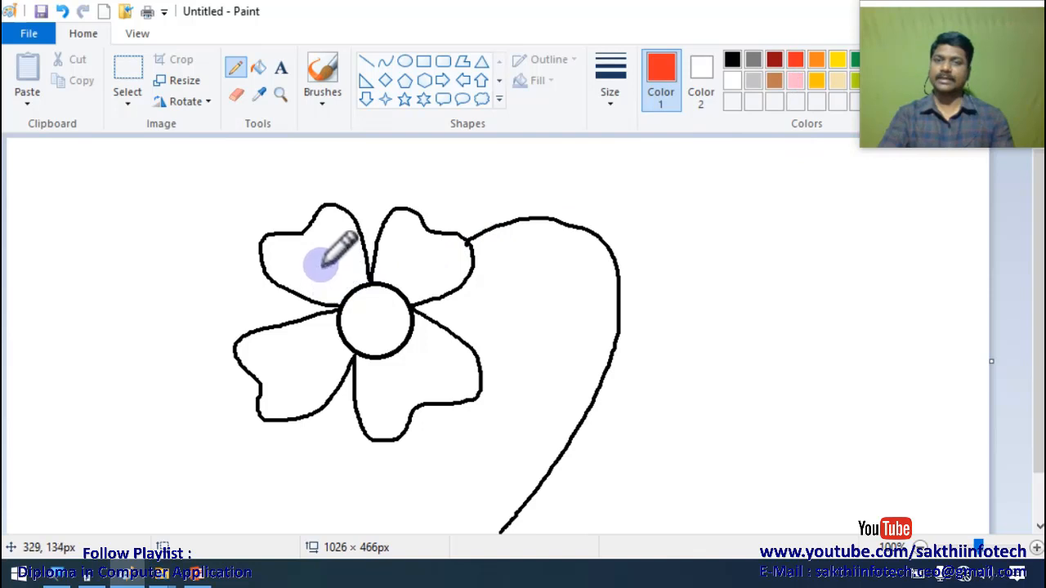
drag(323, 273, 328, 249)
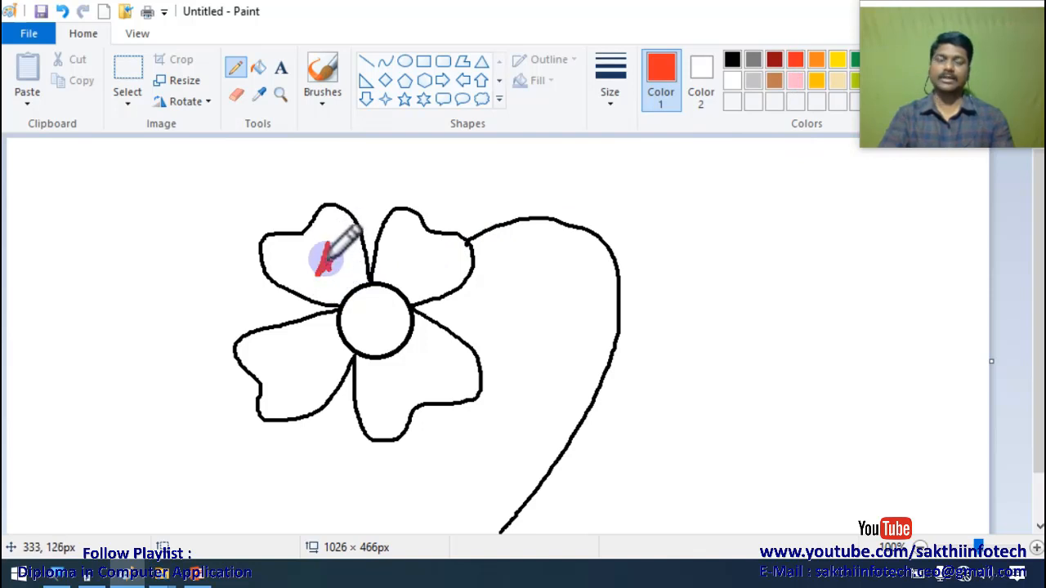
click(258, 69)
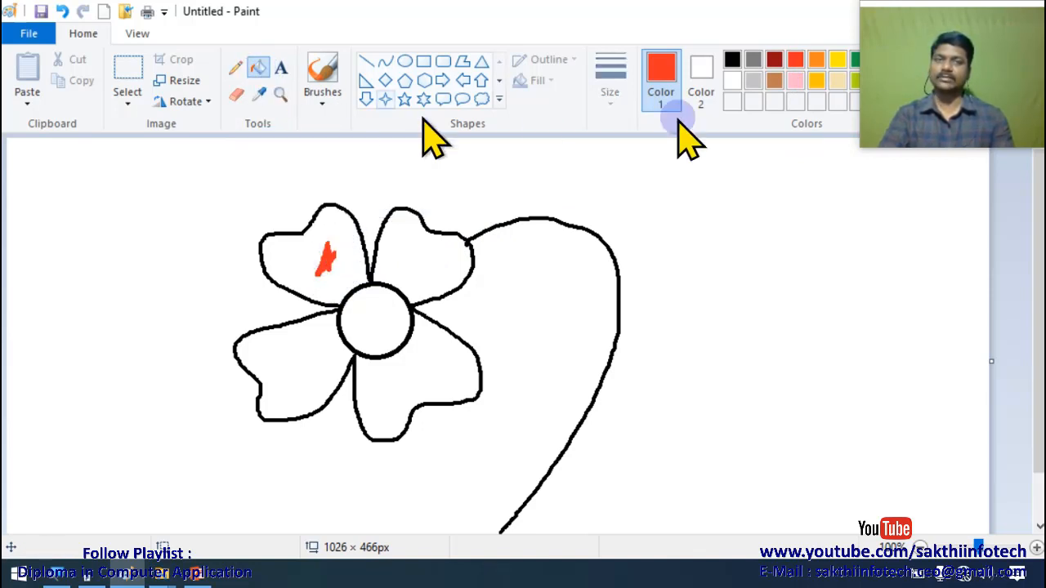
click(421, 271)
click(337, 260)
click(299, 347)
click(384, 372)
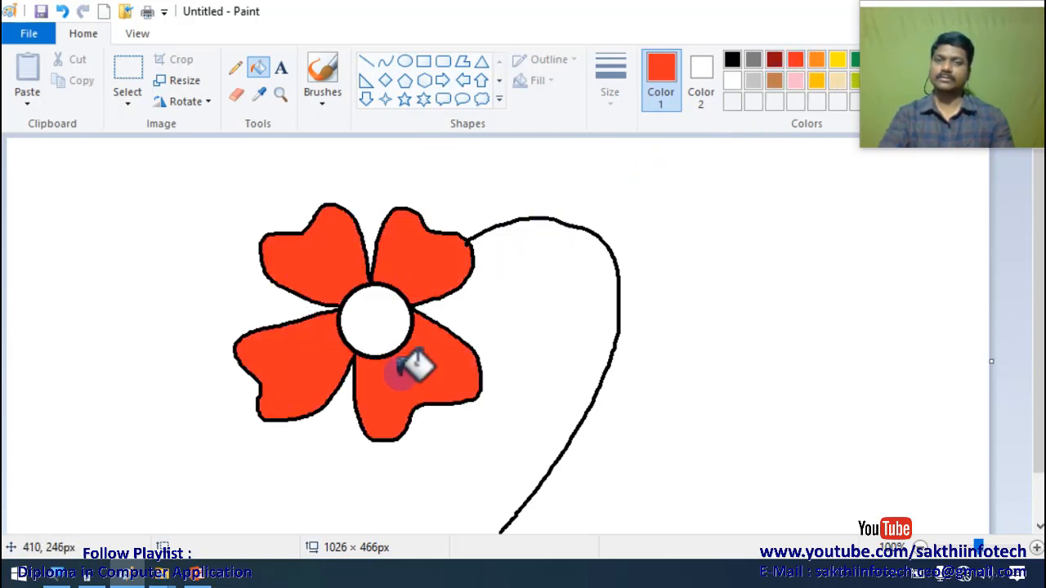
Step: Undo the red fills of all four petals
key(ctrl+z)
key(ctrl+z)
key(ctrl+z)
key(ctrl+z)
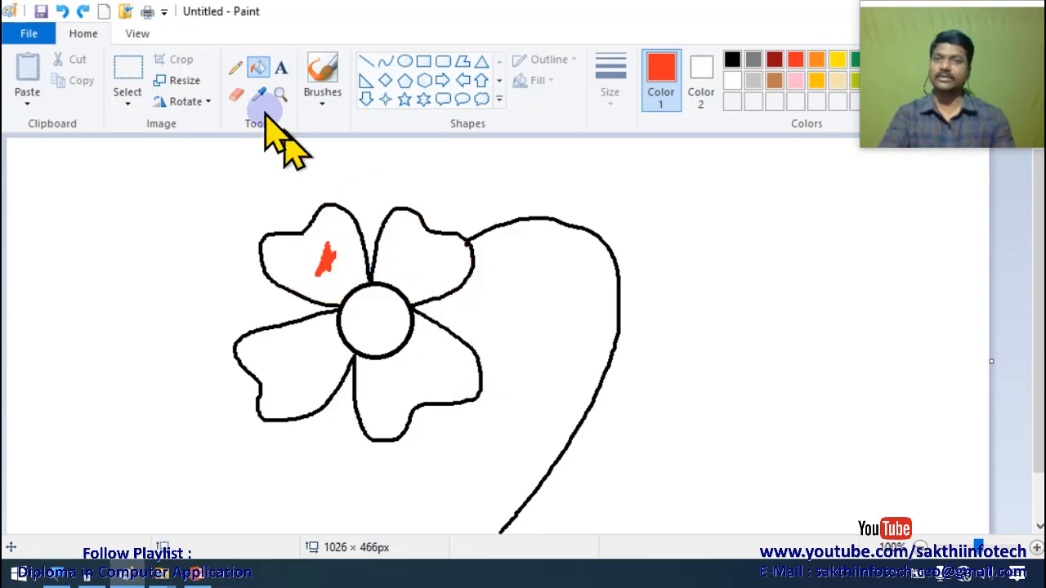
Step: Erase a small gap in the upper-left petal's outline and fill the other three petals with red
click(236, 95)
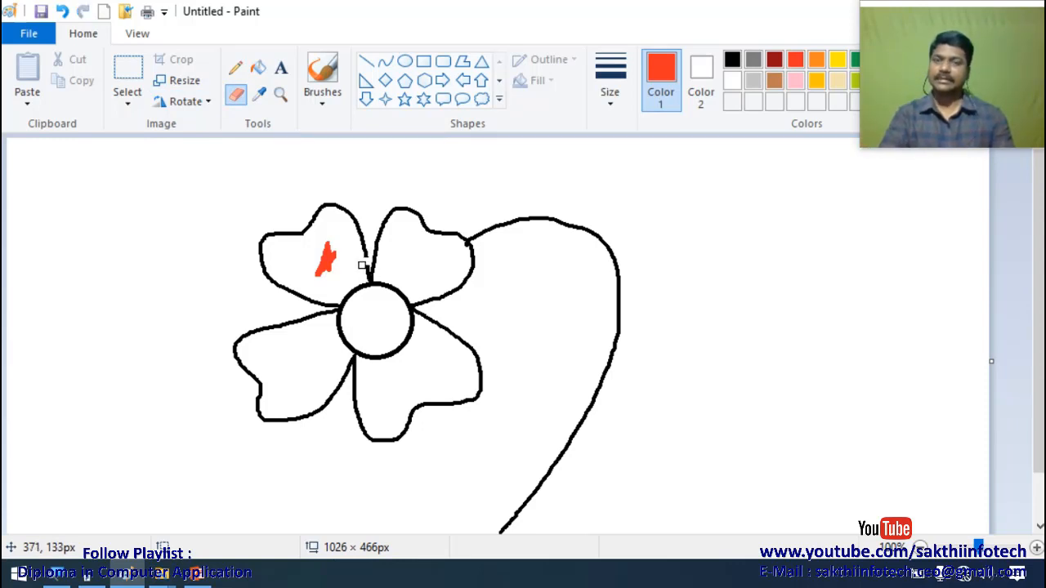
click(258, 69)
click(797, 60)
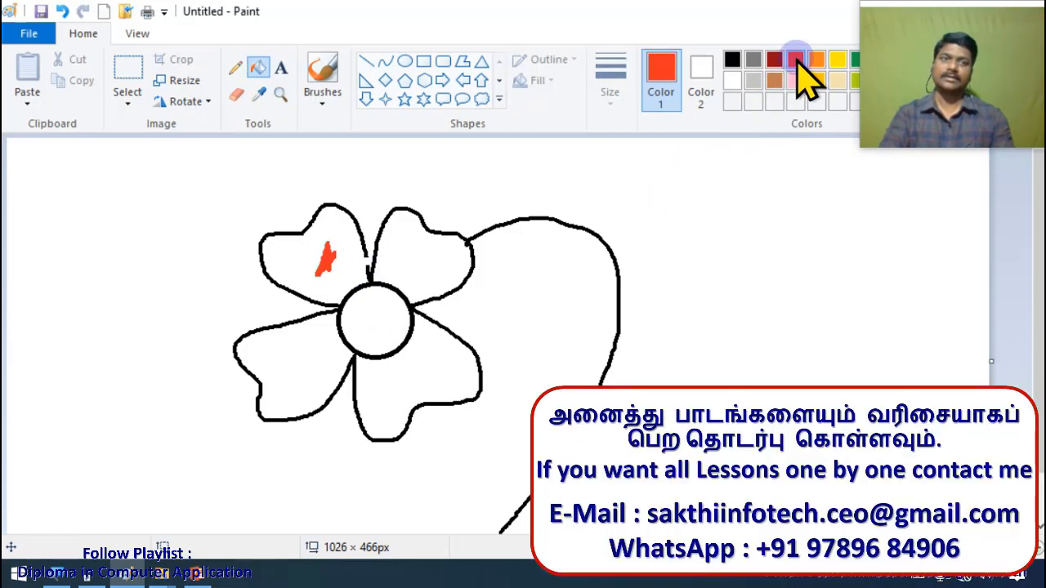
click(422, 275)
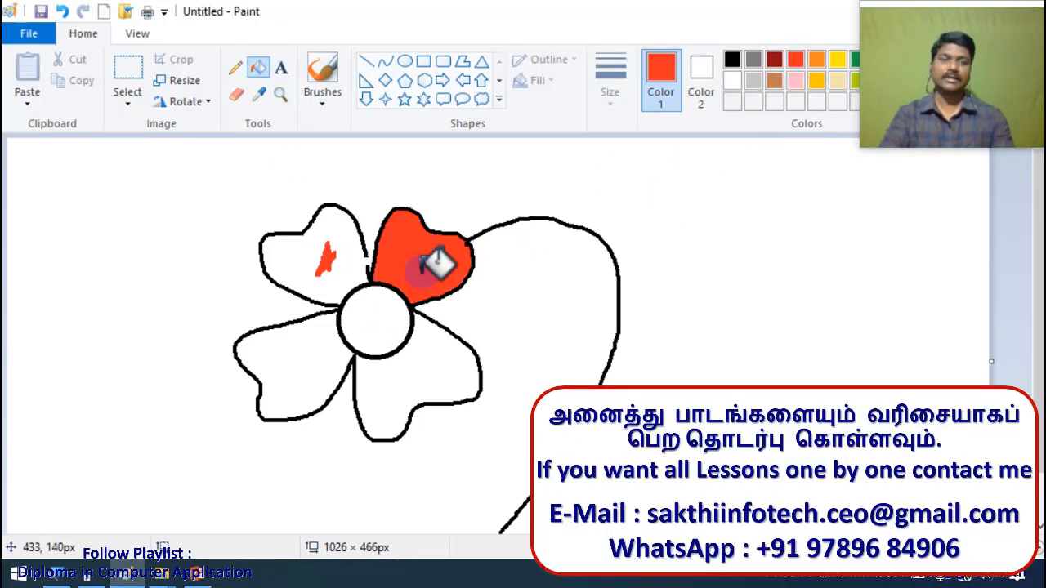
click(411, 387)
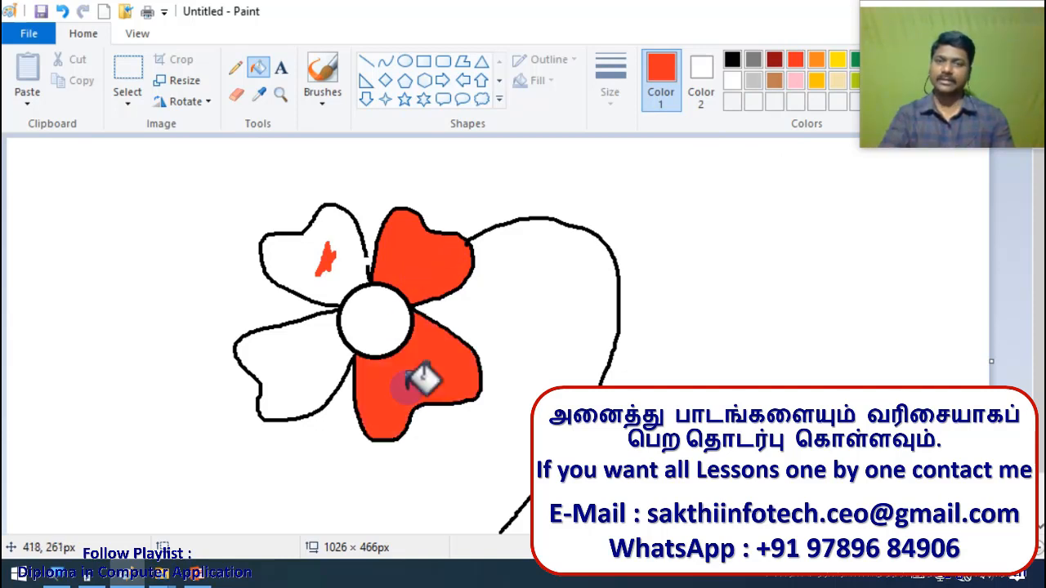
click(290, 368)
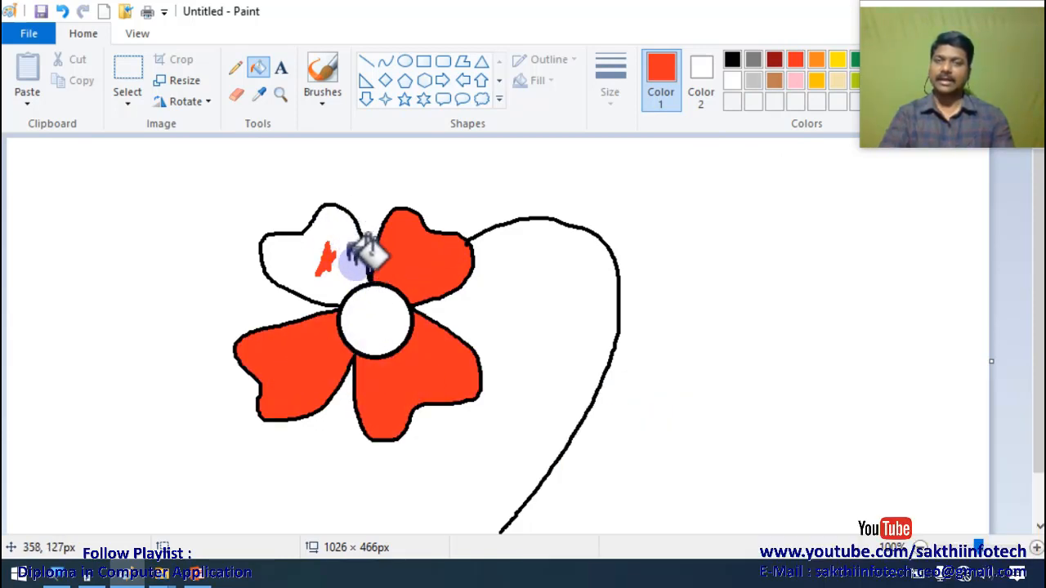
Step: Try to fill the upper-left petal with its open outline in red, and undo the fill
click(343, 240)
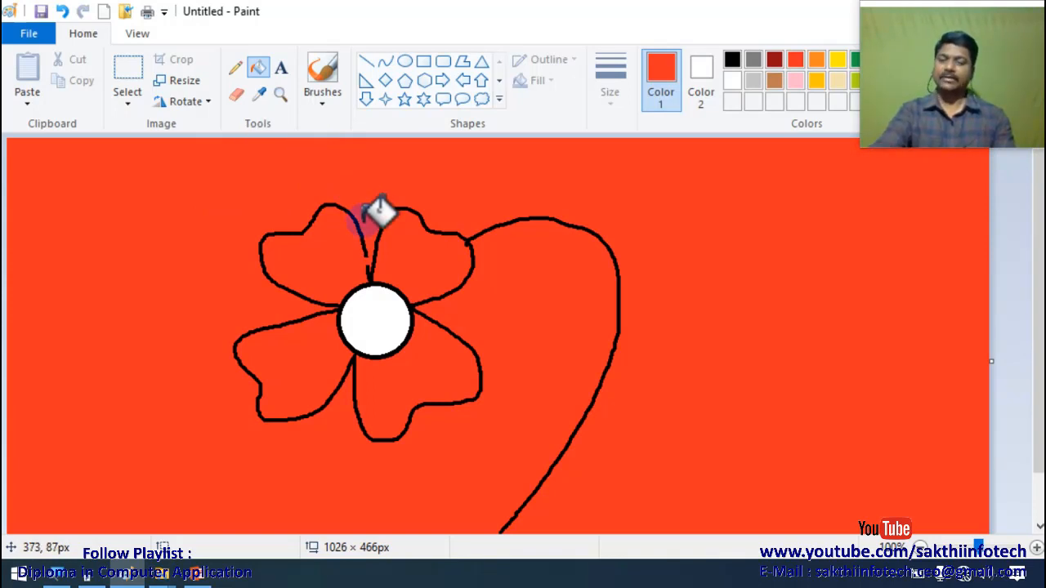
key(ctrl+z)
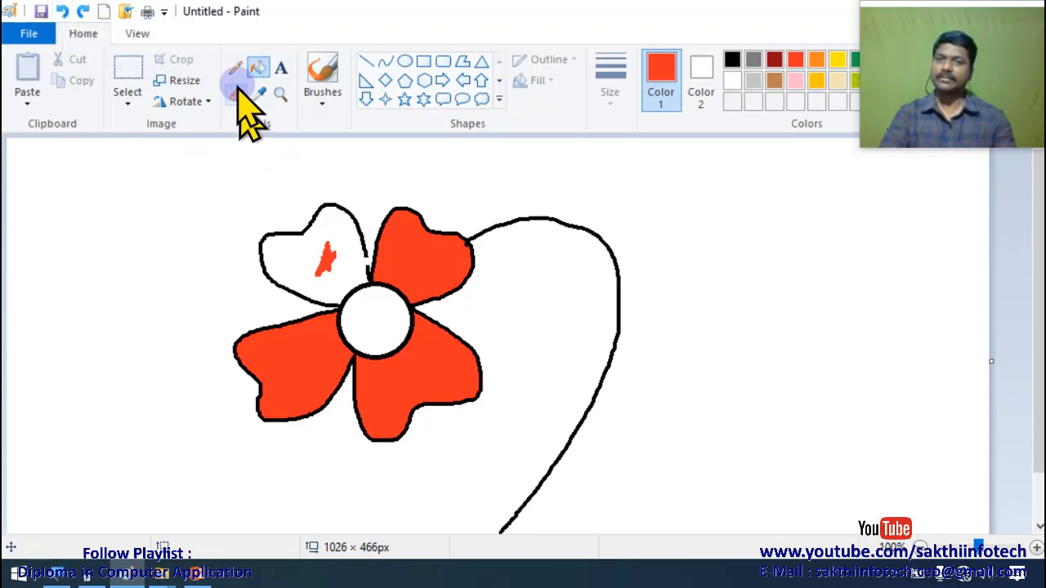
Step: Close the gap in the upper-left petal's outline with the black Pencil and fill that petal with red
click(235, 69)
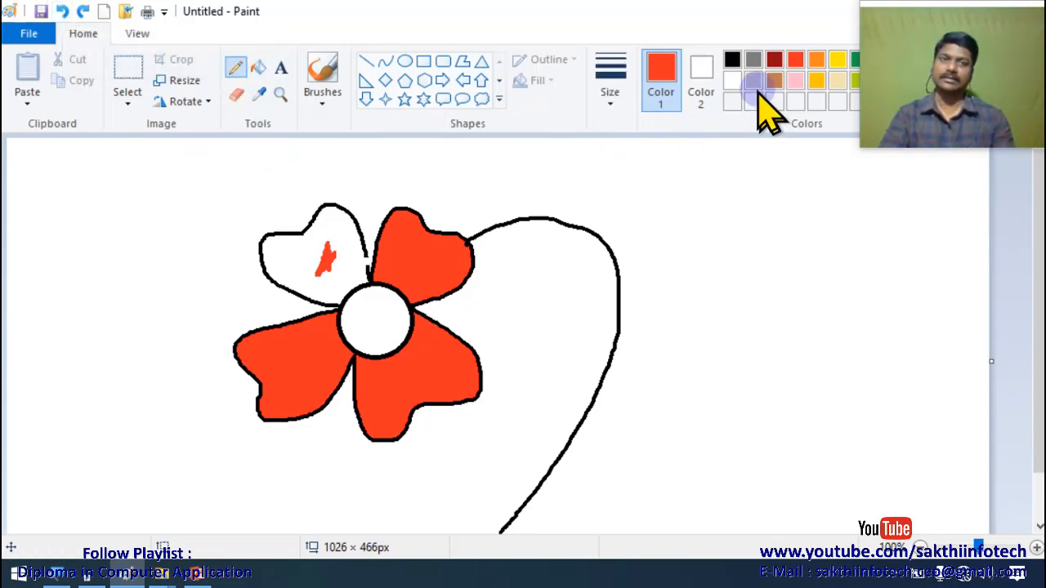
click(732, 61)
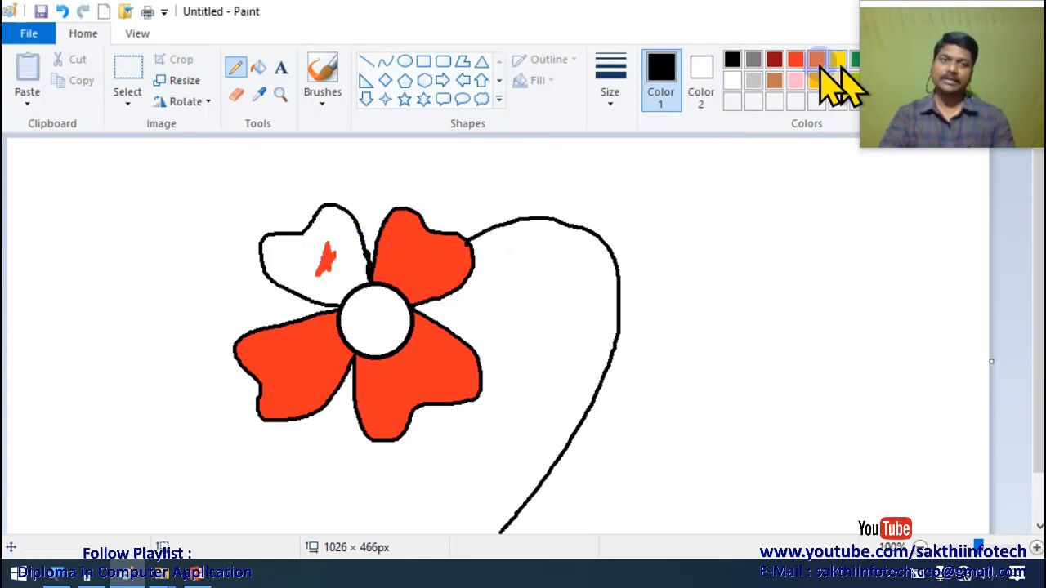
click(258, 68)
click(795, 60)
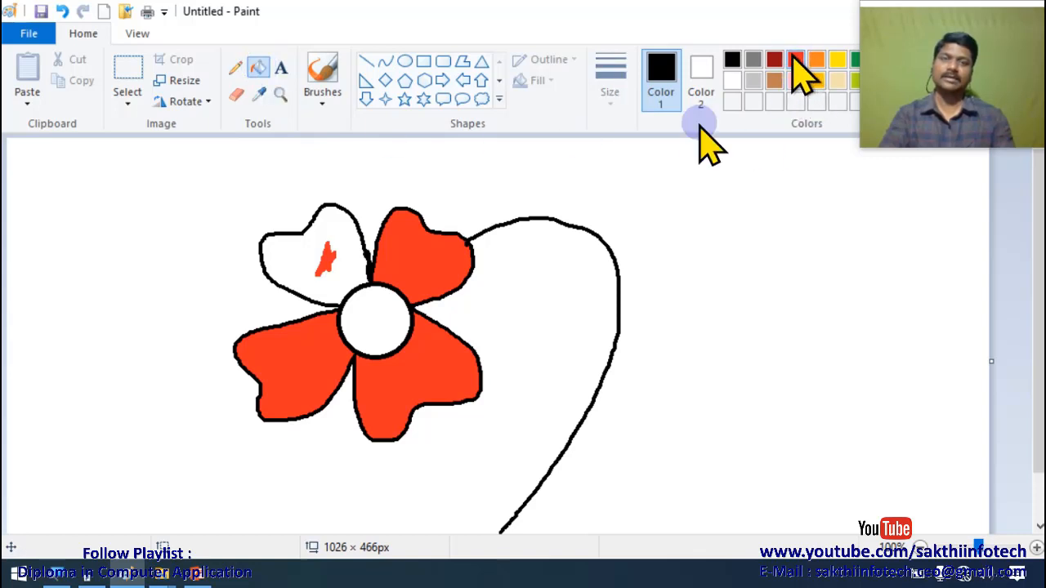
click(328, 270)
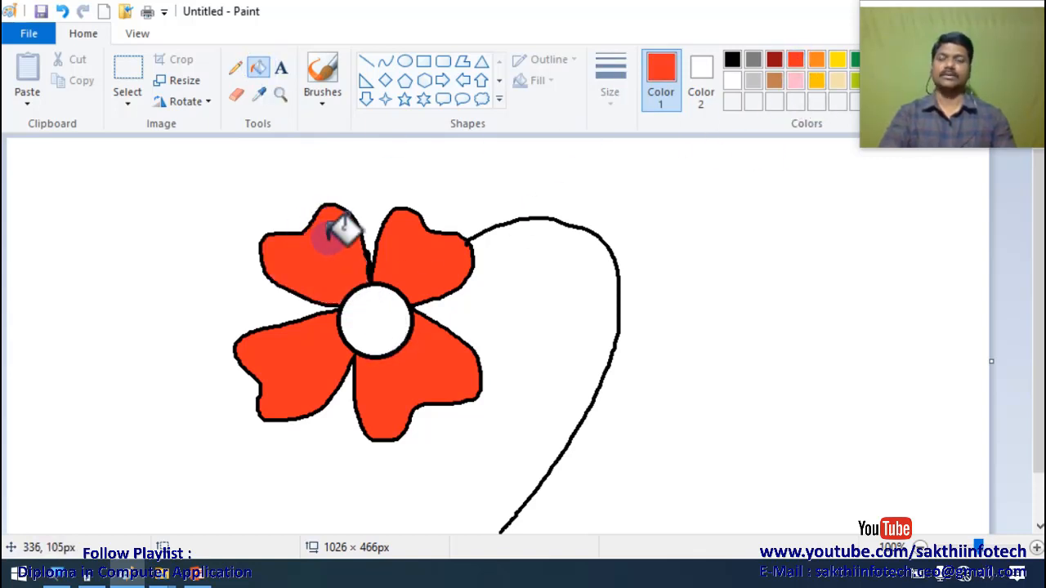
Step: Fill the circle at the flower's centre with yellow
click(837, 60)
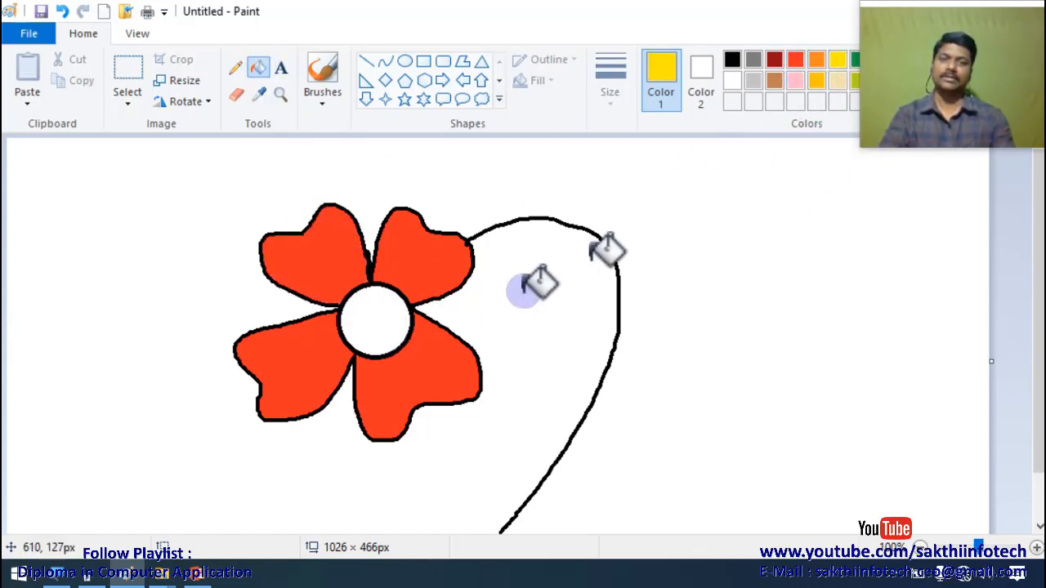
click(378, 325)
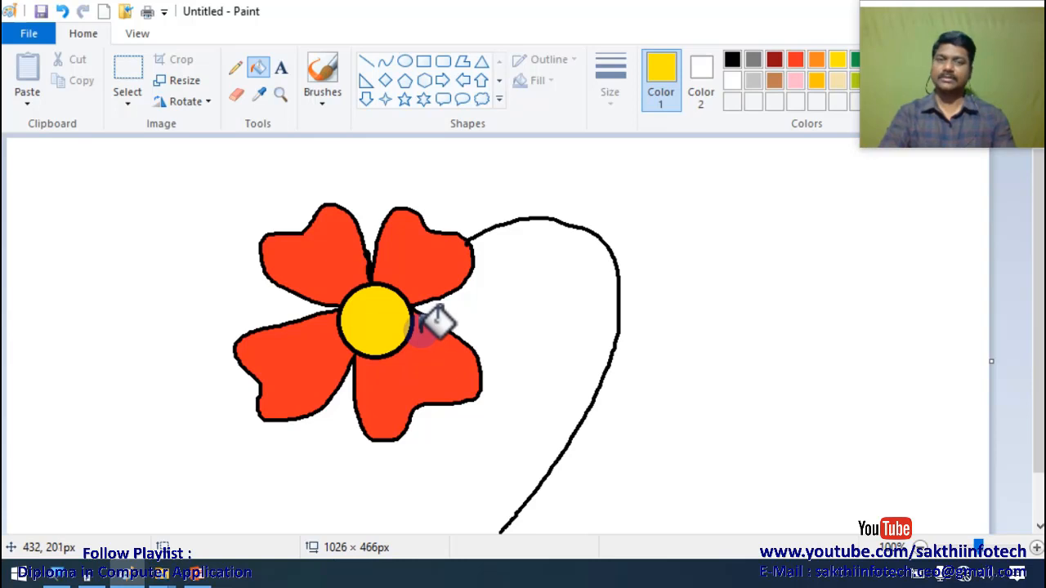
Step: Turn on transparent selection
scroll(435, 320, down, 1)
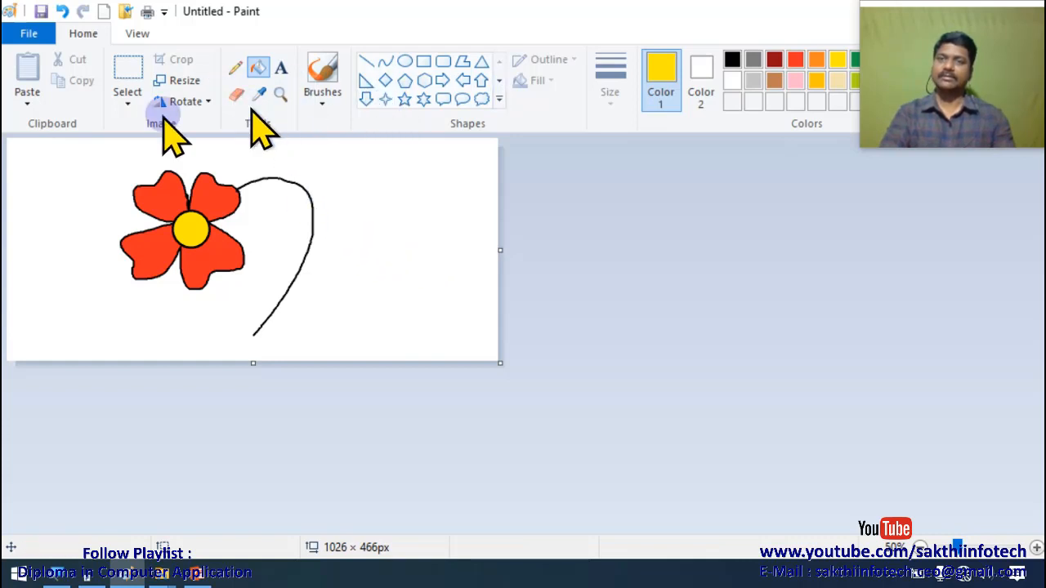
click(128, 101)
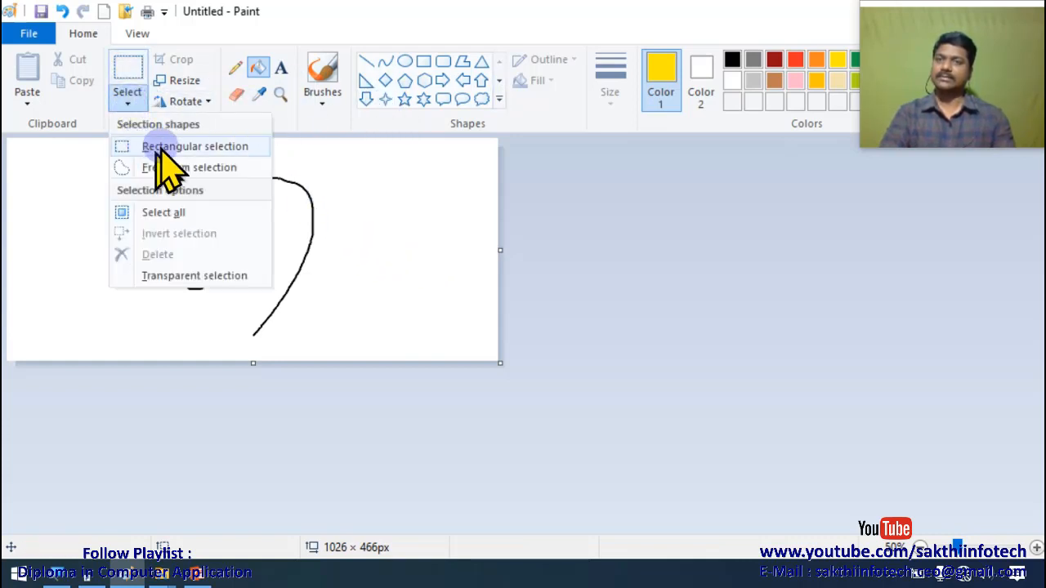
click(166, 276)
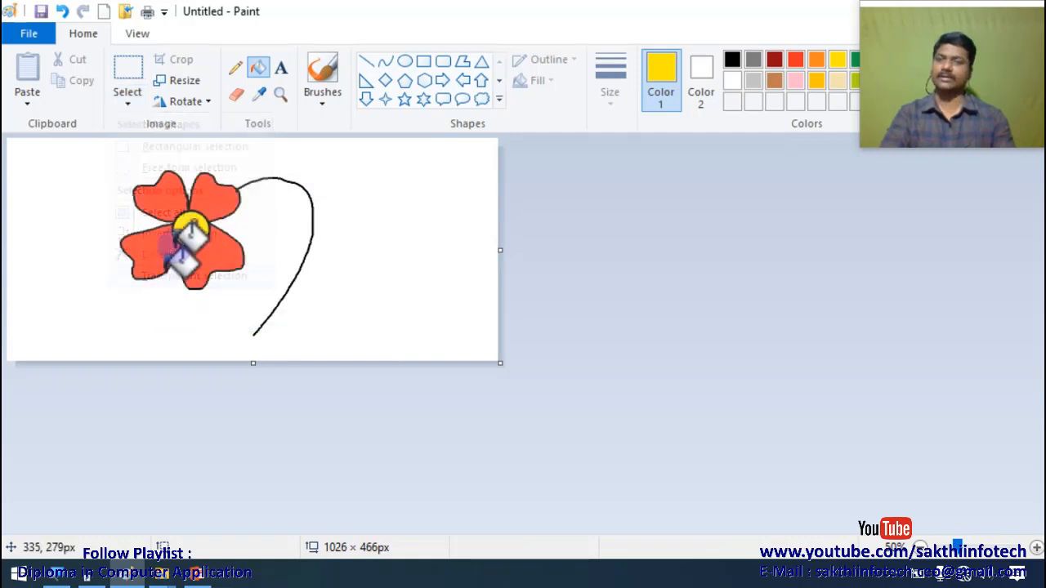
Step: Select the flower and its stem with a rectangular selection of about 511 × 419 px and move them towards the canvas's left edge
click(127, 106)
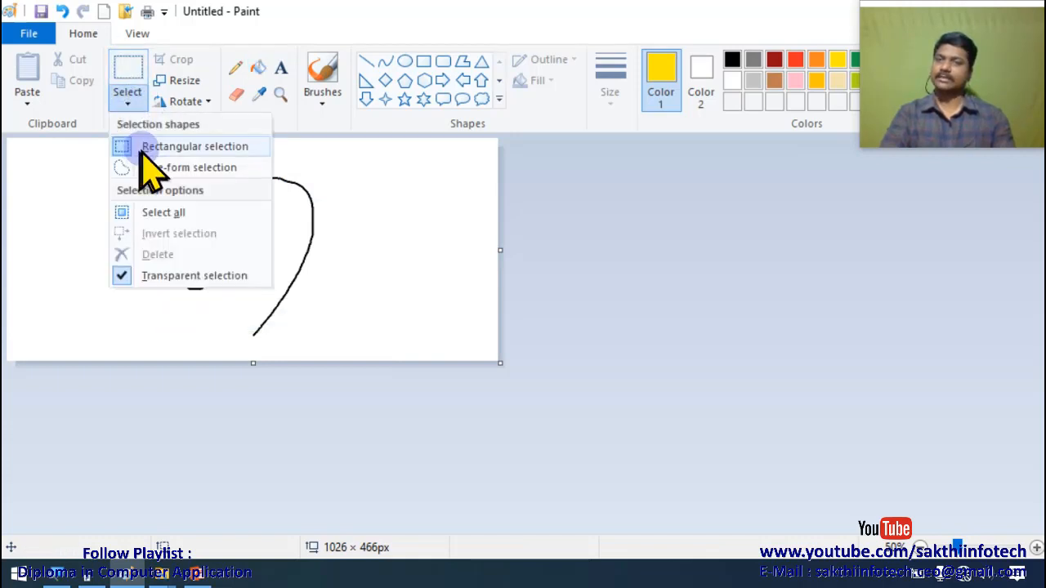
click(143, 146)
drag(100, 149, 343, 351)
drag(250, 303, 171, 300)
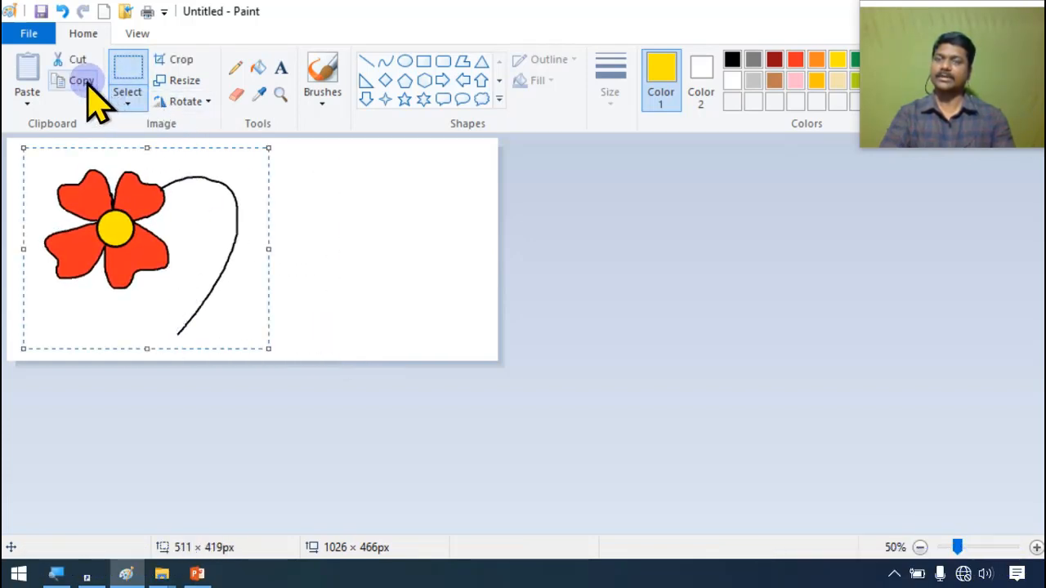
Step: Duplicate the selected flower and stem, and place the copy to the right of the original
click(81, 81)
click(31, 75)
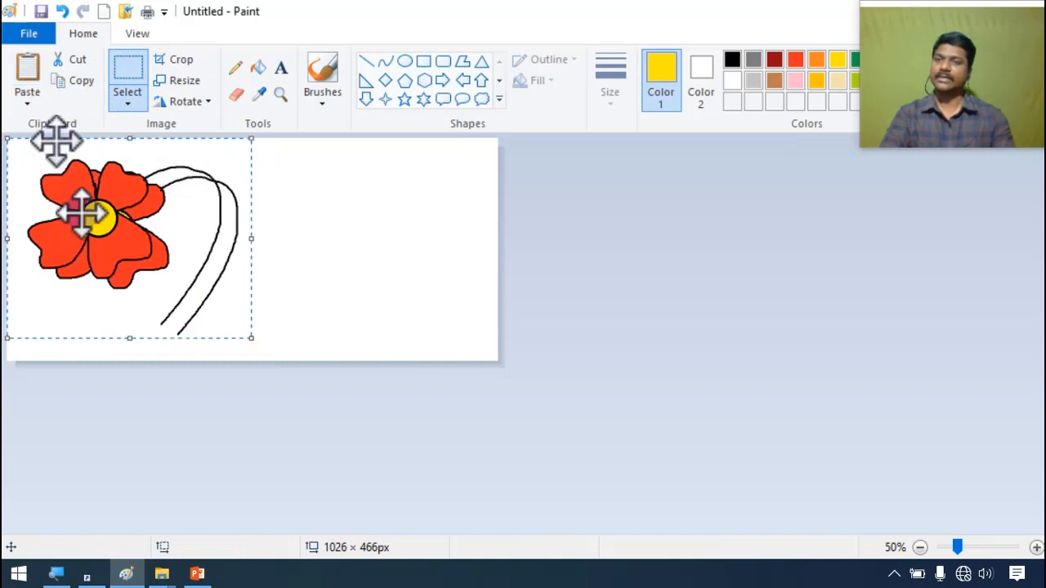
drag(87, 214, 283, 236)
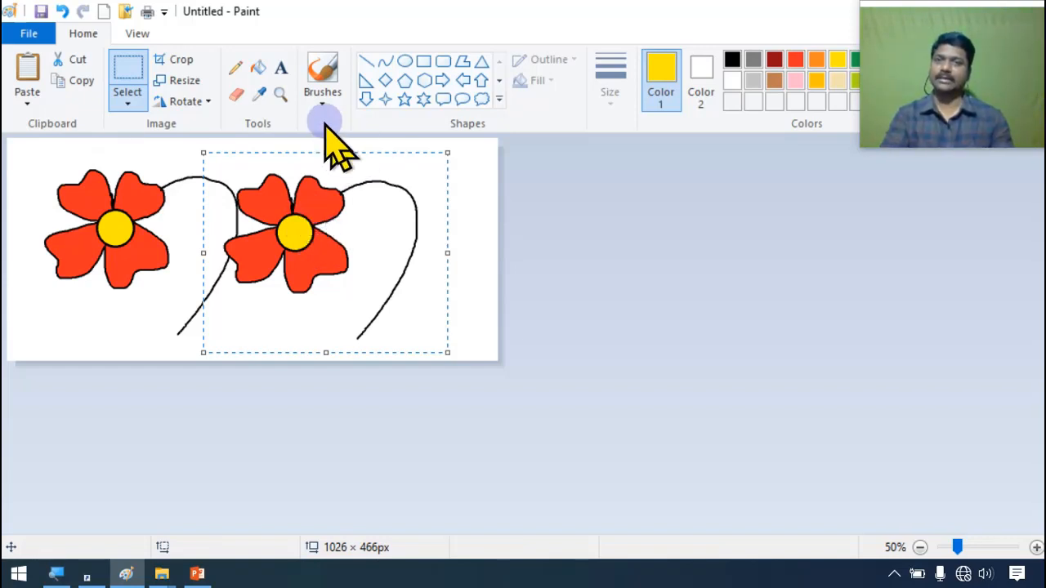
Step: Flip the copied flower horizontally and align it so that its stem touches the original's stem, then deselect it
click(187, 102)
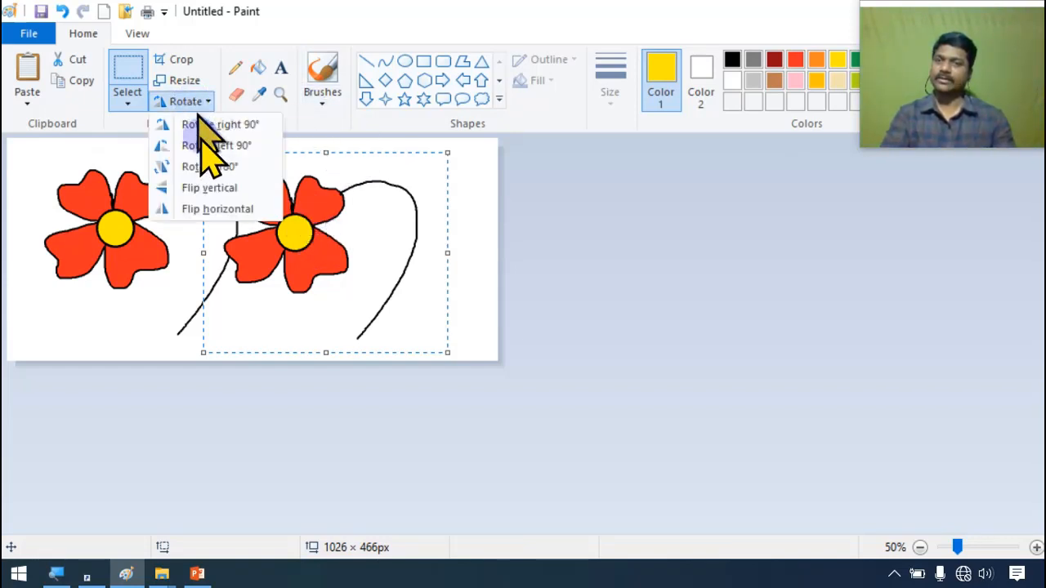
click(210, 209)
drag(357, 234, 361, 230)
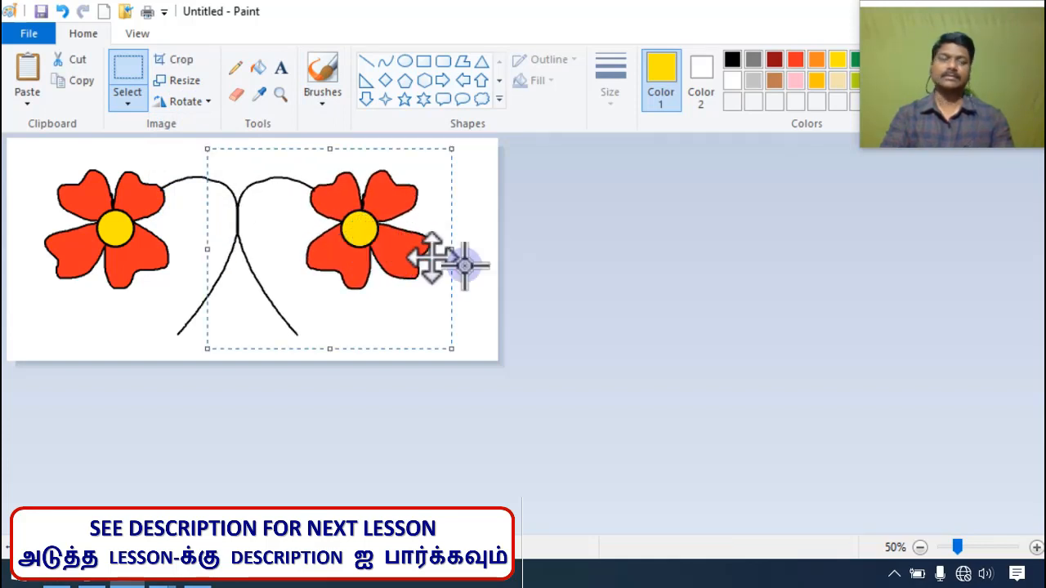
click(545, 312)
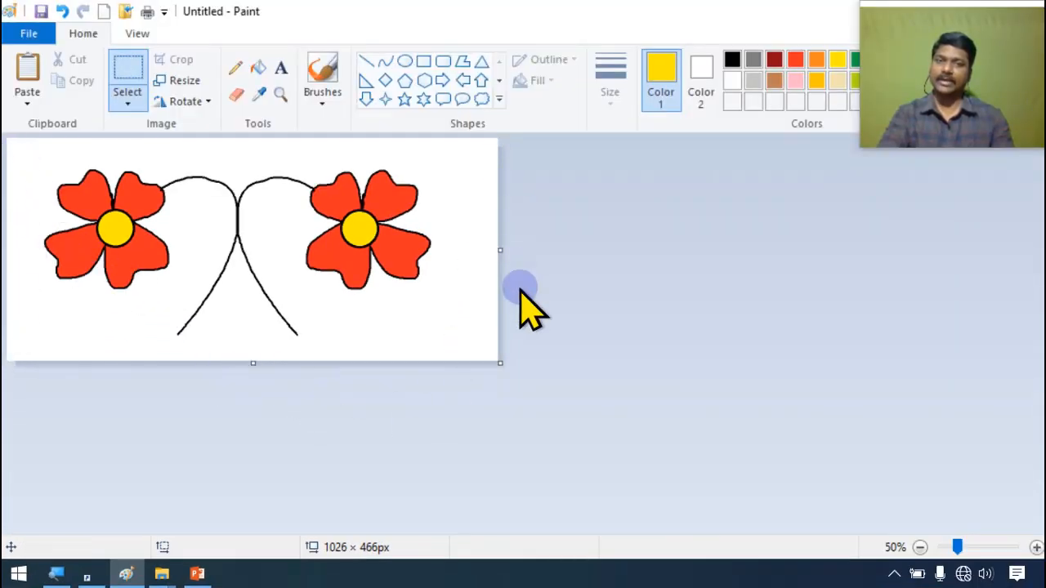
Step: Extend the canvas downwards to 1026 × 802 px
drag(255, 370, 256, 523)
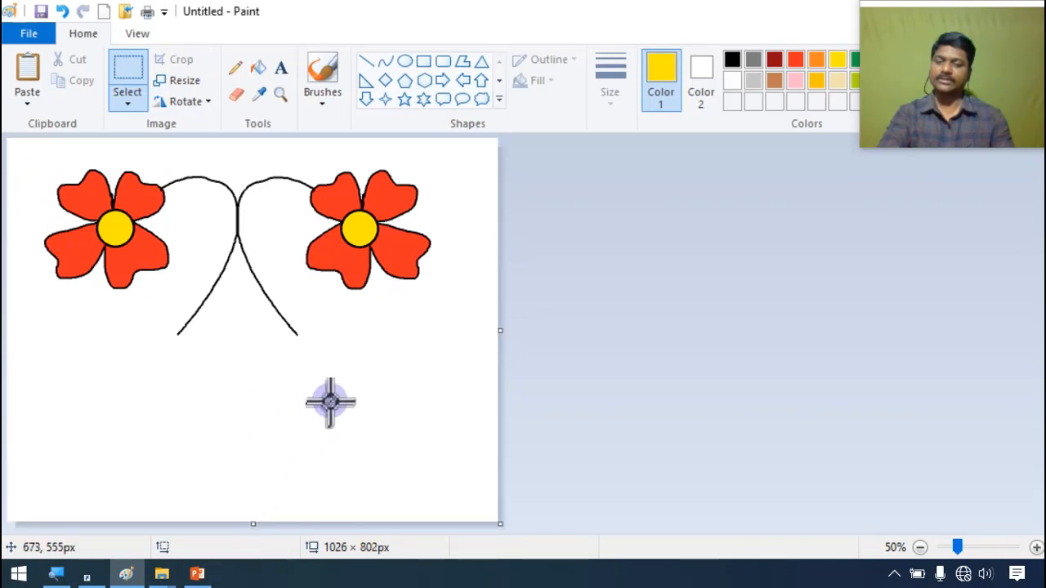
scroll(332, 407, down, 1)
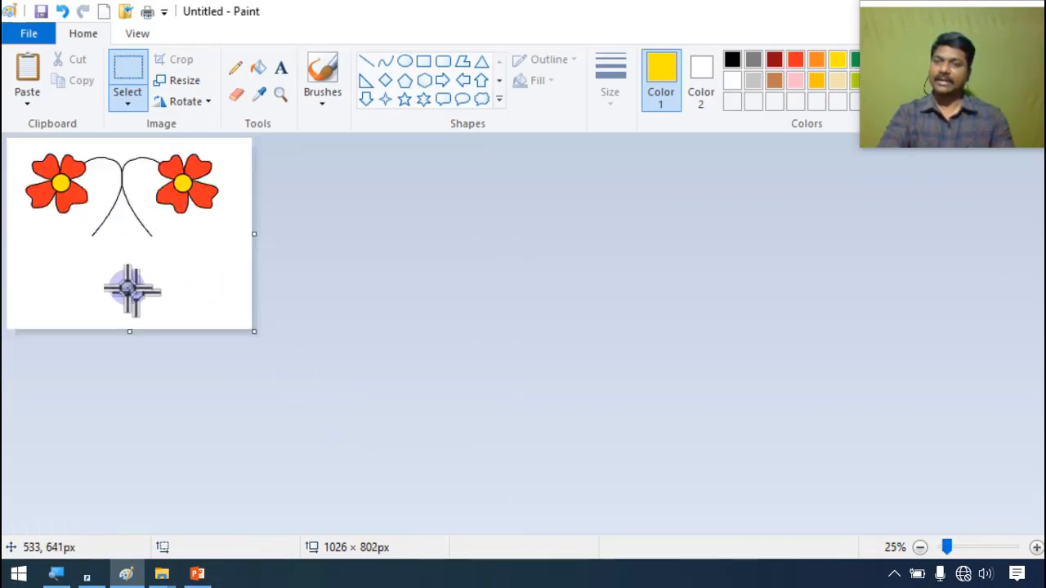
Step: Choose the Pencil with black as the drawing colour, and extend the canvas downwards to 1026 × 852 px
scroll(119, 275, up, 1)
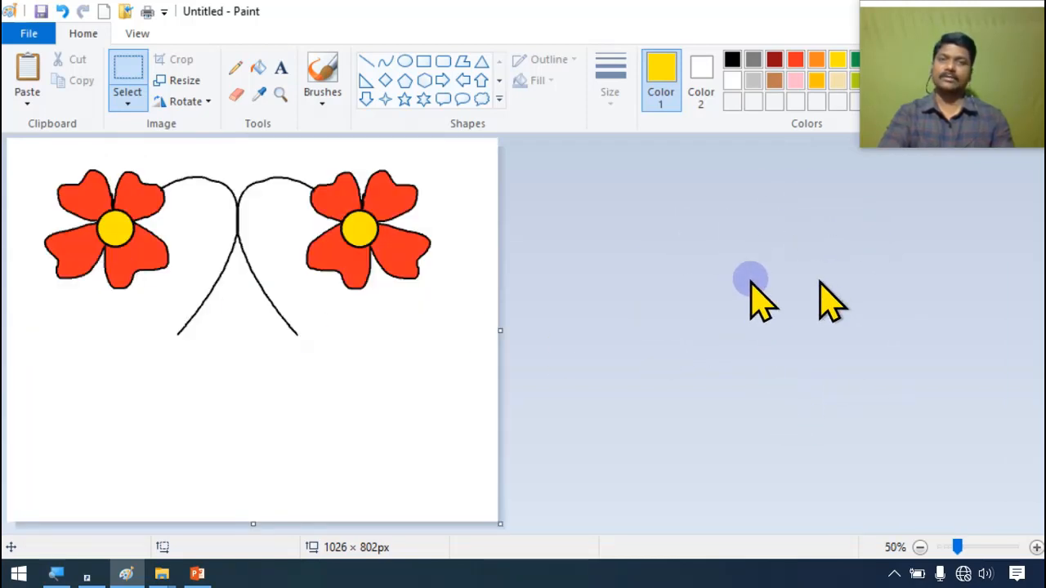
click(235, 69)
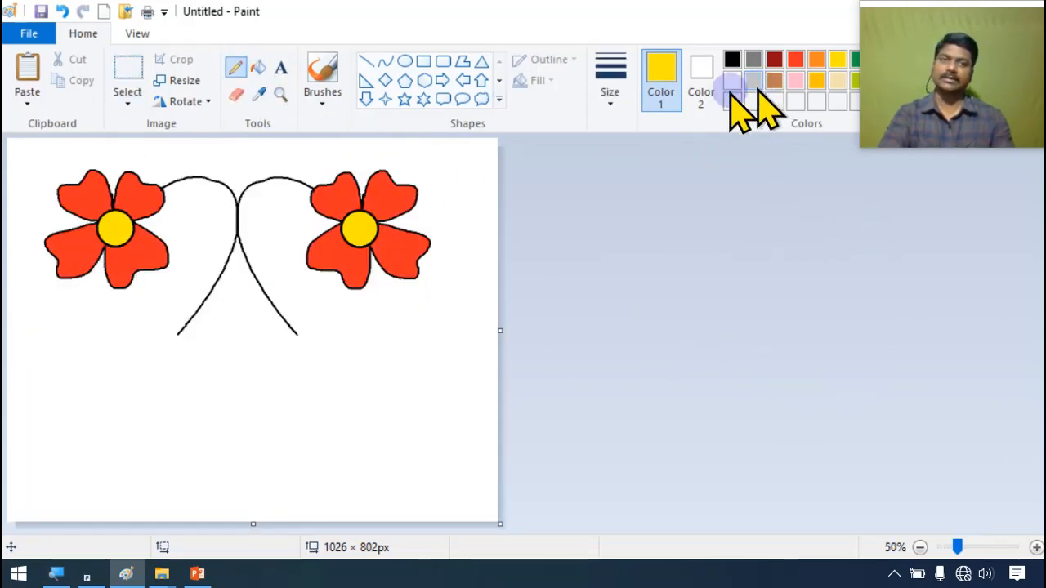
click(732, 60)
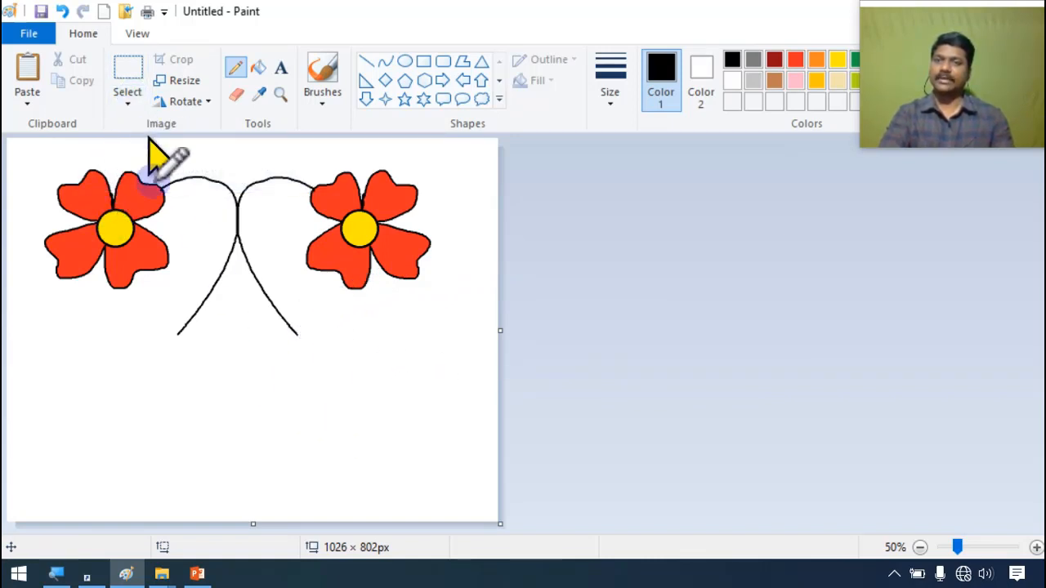
drag(251, 531, 251, 552)
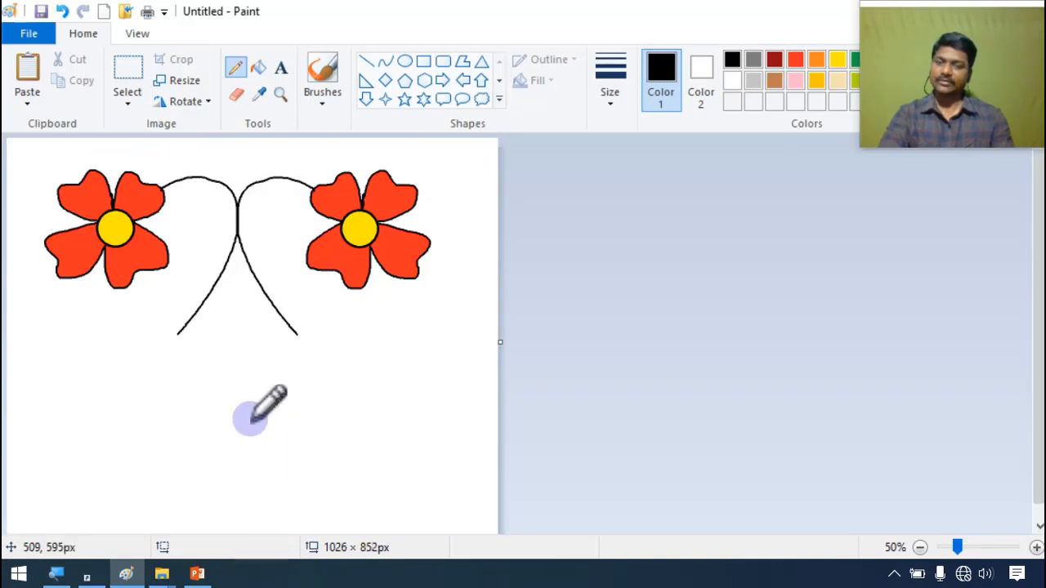
Step: Select both flowers with their stems (about 929 × 481 px), move them slightly up, and place a copy below them
click(128, 75)
drag(16, 150, 461, 380)
drag(259, 338, 259, 322)
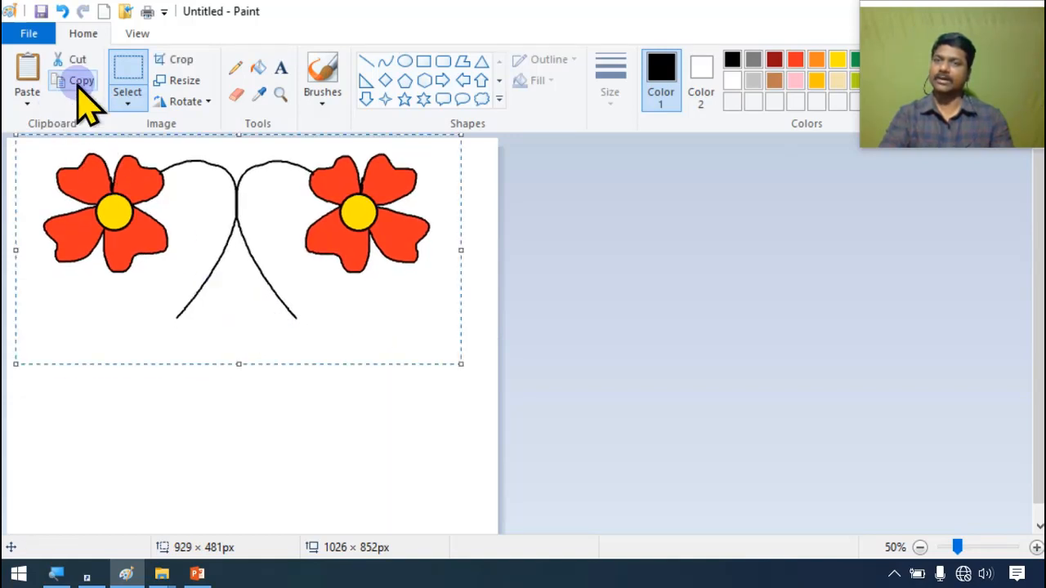
click(82, 82)
click(27, 69)
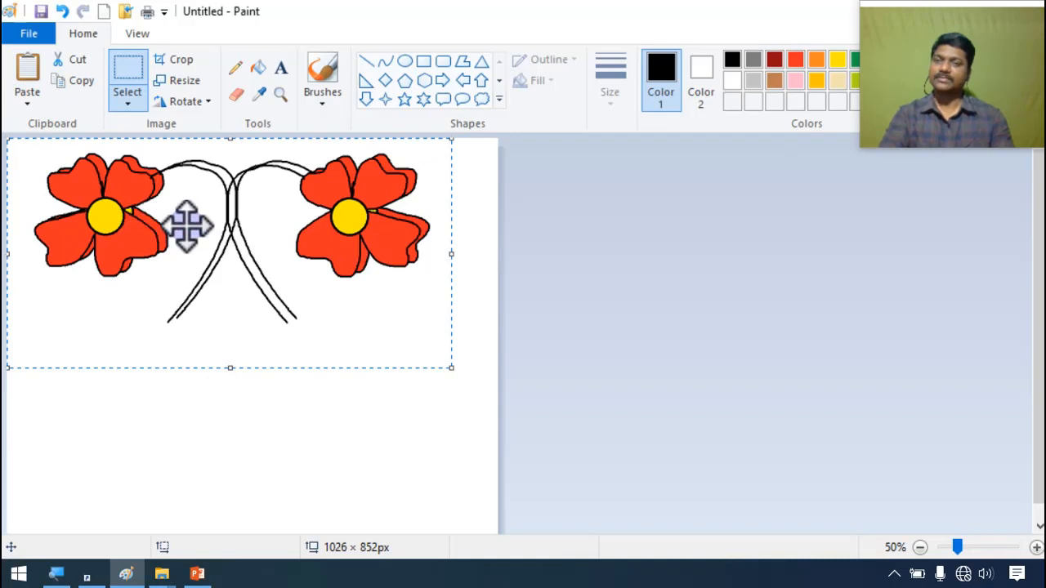
drag(188, 226, 205, 315)
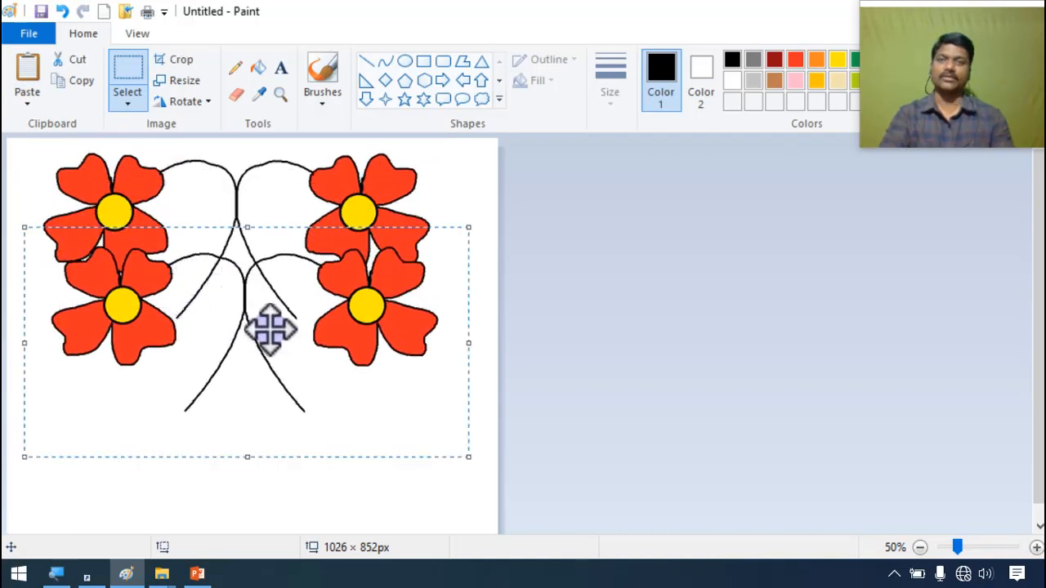
Step: Flip the copied flower pair vertically, align it beneath the original pair with the stems crossing in the middle, and deselect it
click(186, 104)
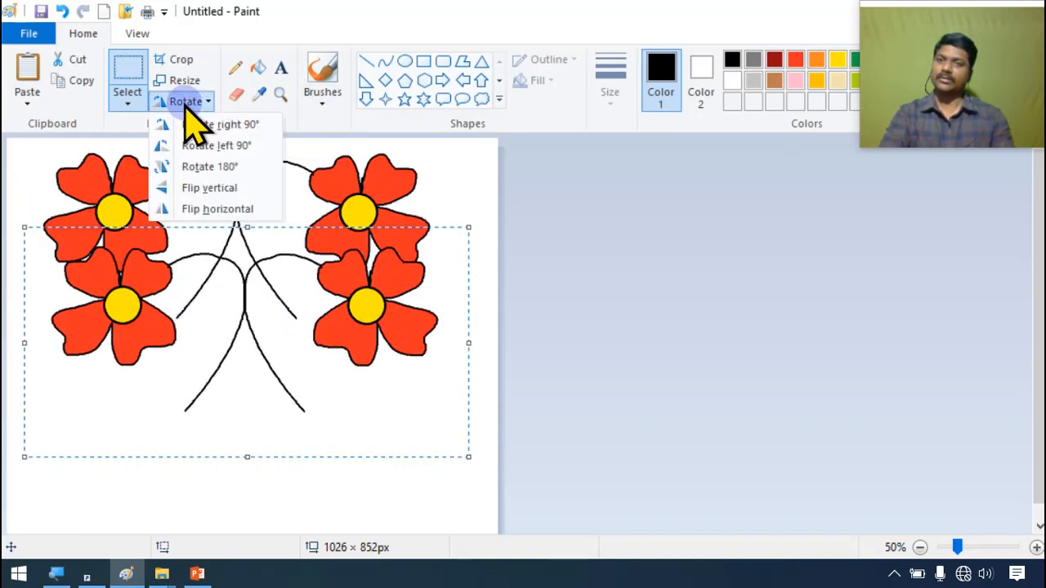
click(211, 190)
drag(262, 384, 241, 348)
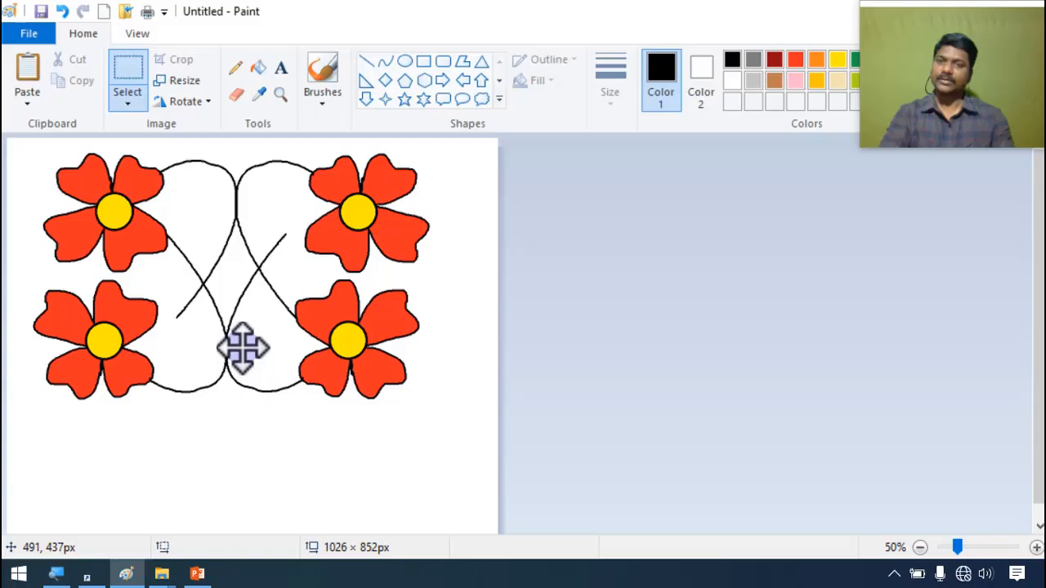
drag(240, 348, 250, 345)
click(646, 334)
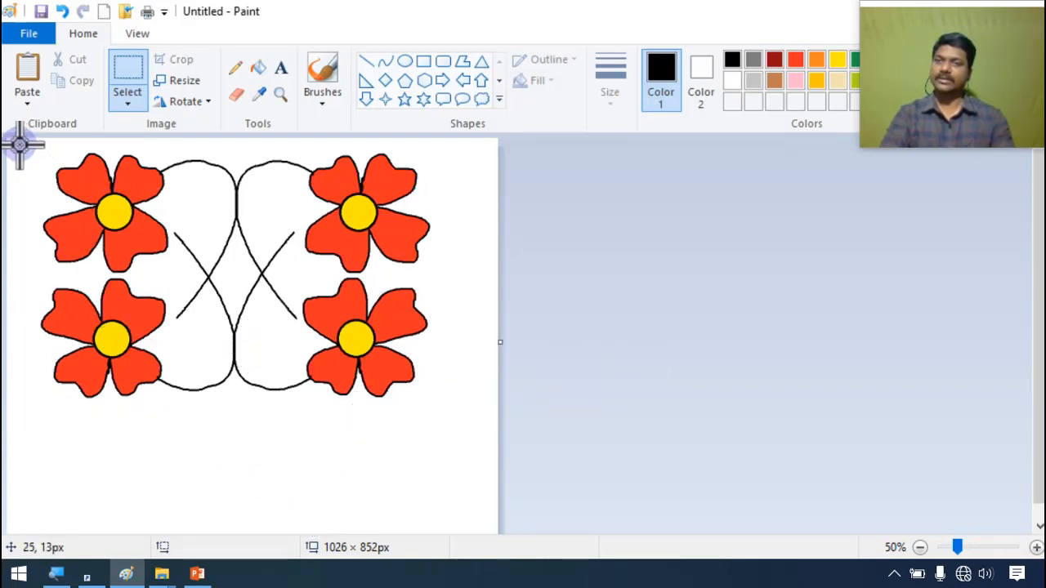
Step: Select the four-flower design, shrink it to about 502 × 376 px, and place a copy to its right
mouse_move(19, 144)
mouse_down()
mouse_move(184, 446)
mouse_move(465, 445)
mouse_move(379, 397)
mouse_move(343, 361)
mouse_move(260, 324)
mouse_up()
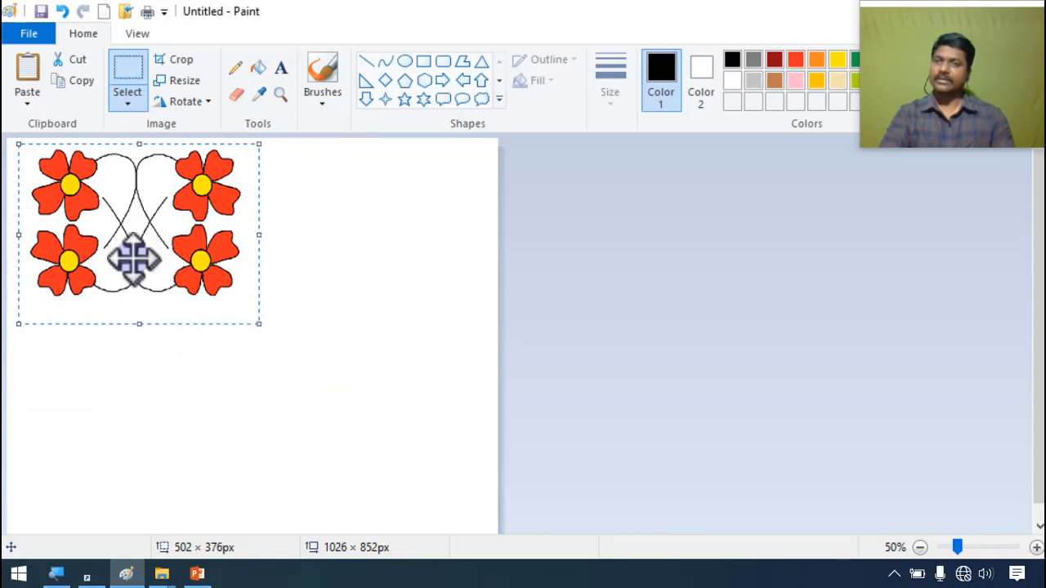
click(82, 81)
click(25, 72)
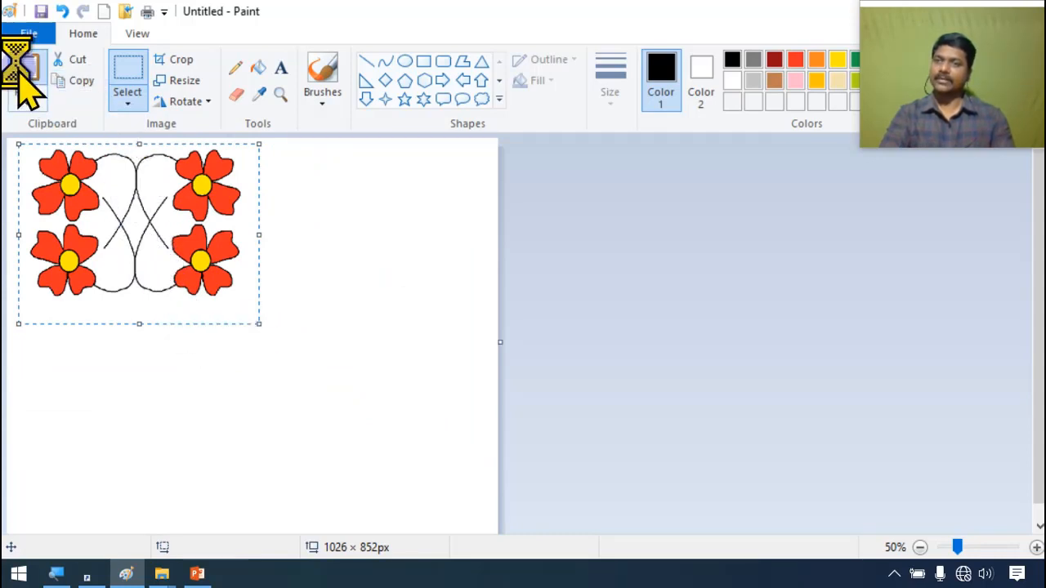
mouse_move(90, 214)
mouse_down()
mouse_move(287, 227)
mouse_move(304, 210)
mouse_up()
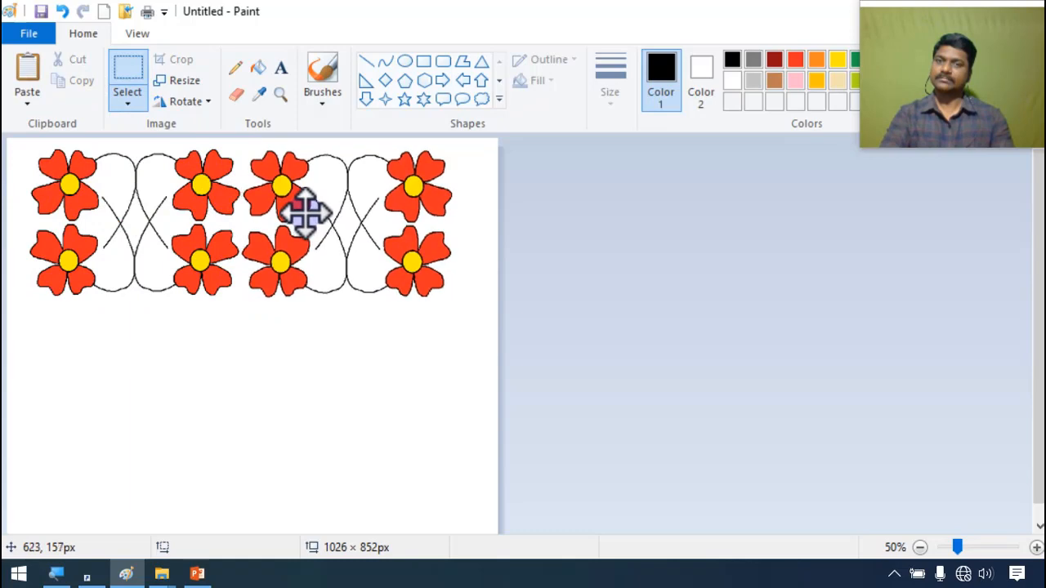
Step: Place two more copies of the four-flower design underneath to form a two-by-two grid, then deselect
click(24, 72)
drag(145, 317, 129, 367)
click(27, 75)
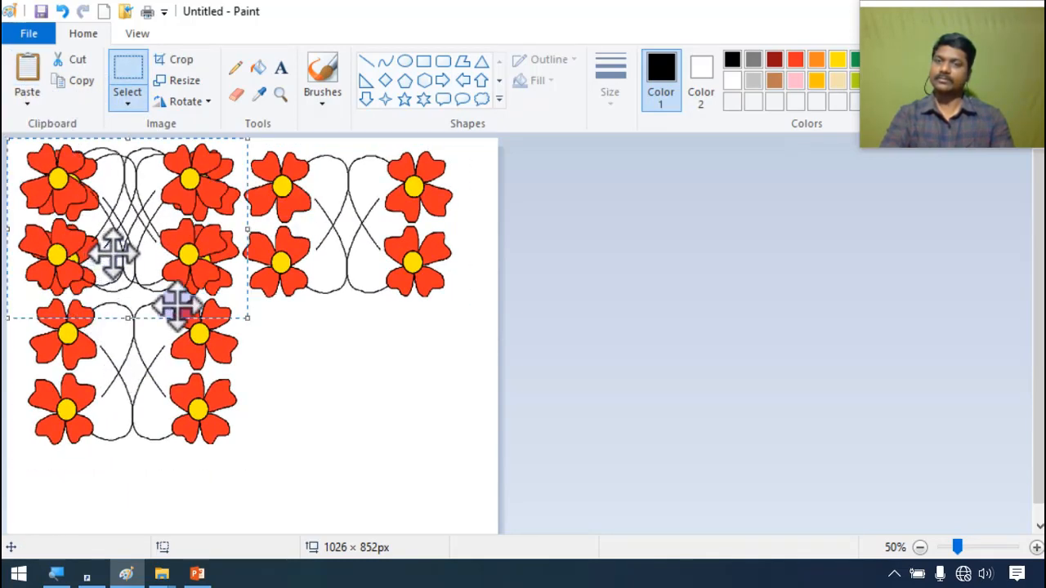
drag(112, 250, 331, 406)
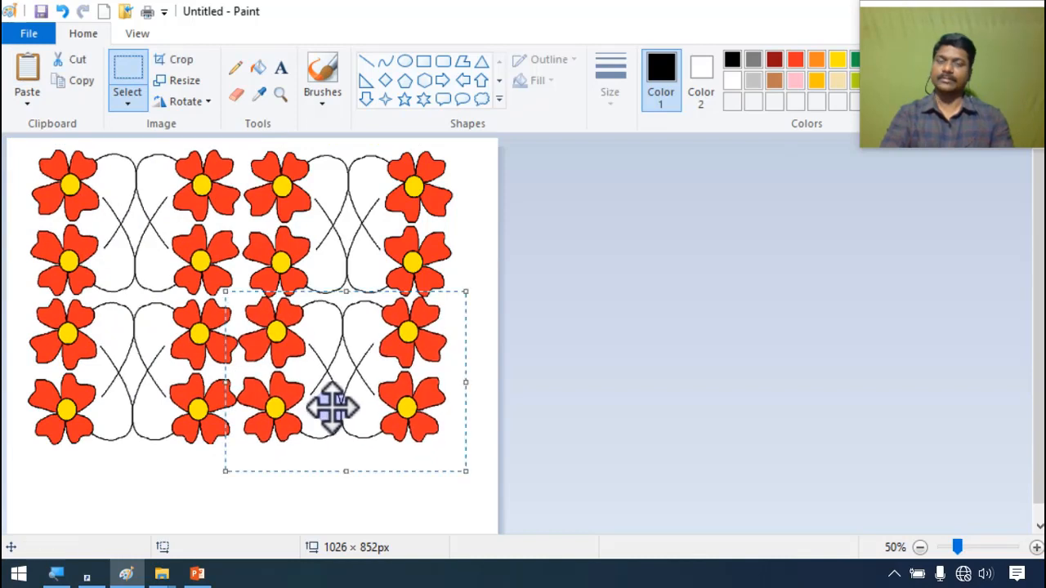
click(621, 371)
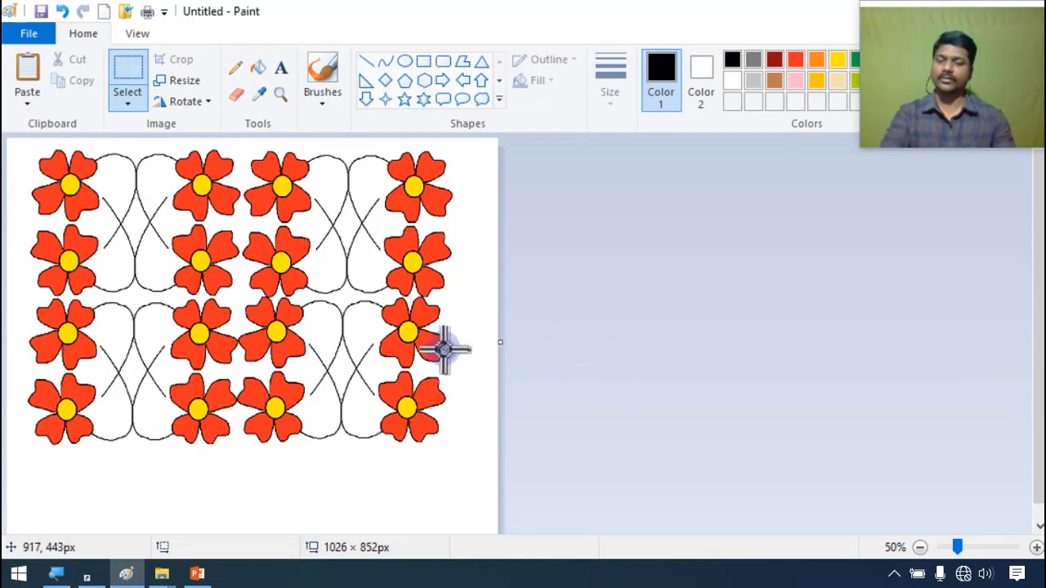
Step: Undo the duplicated flowers, the canvas extensions and the latest fills, back to the single flower with its stem
key(ctrl+z)
key(ctrl+z)
key(ctrl+z)
key(ctrl+z)
key(ctrl+z)
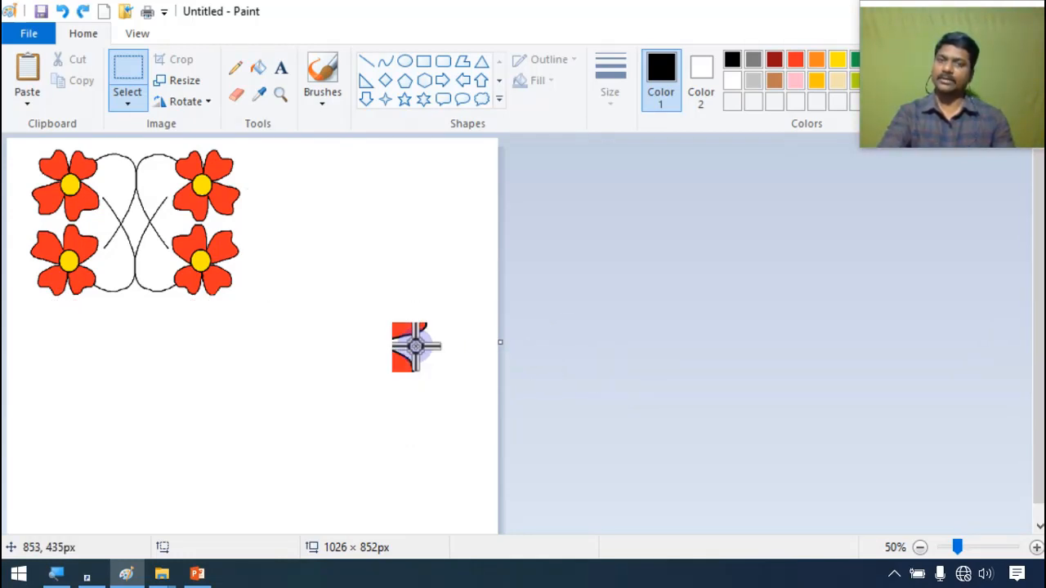
key(ctrl+z)
key(ctrl+z)
key(ctrl+z)
key(ctrl+z)
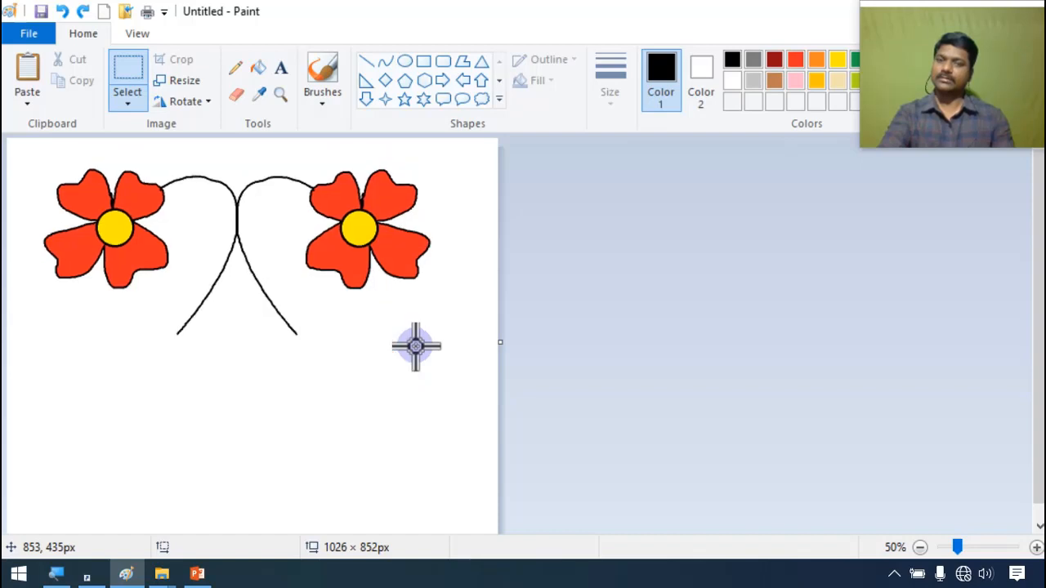
key(ctrl+z)
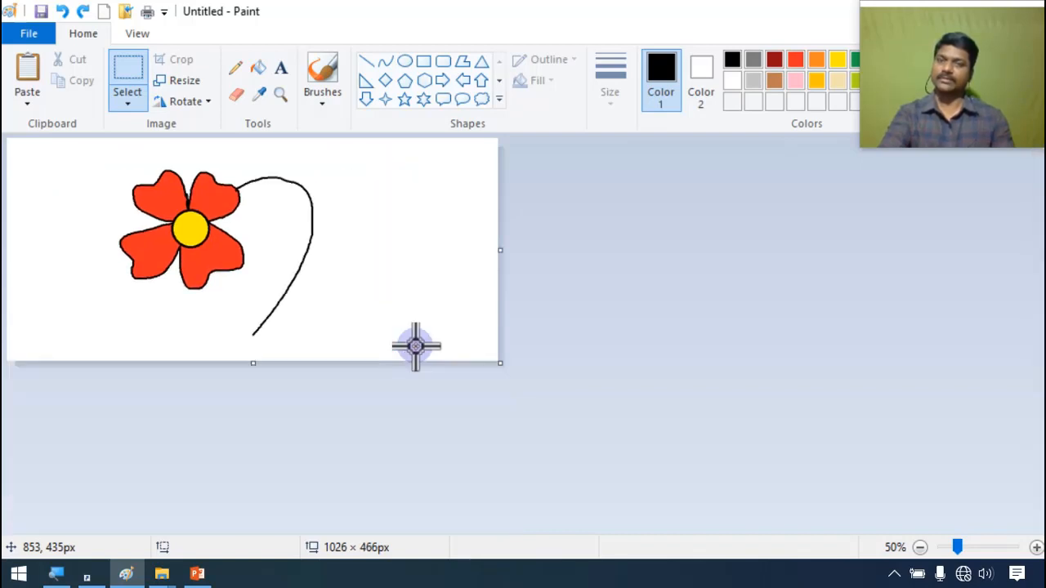
key(ctrl+z)
key(ctrl+z)
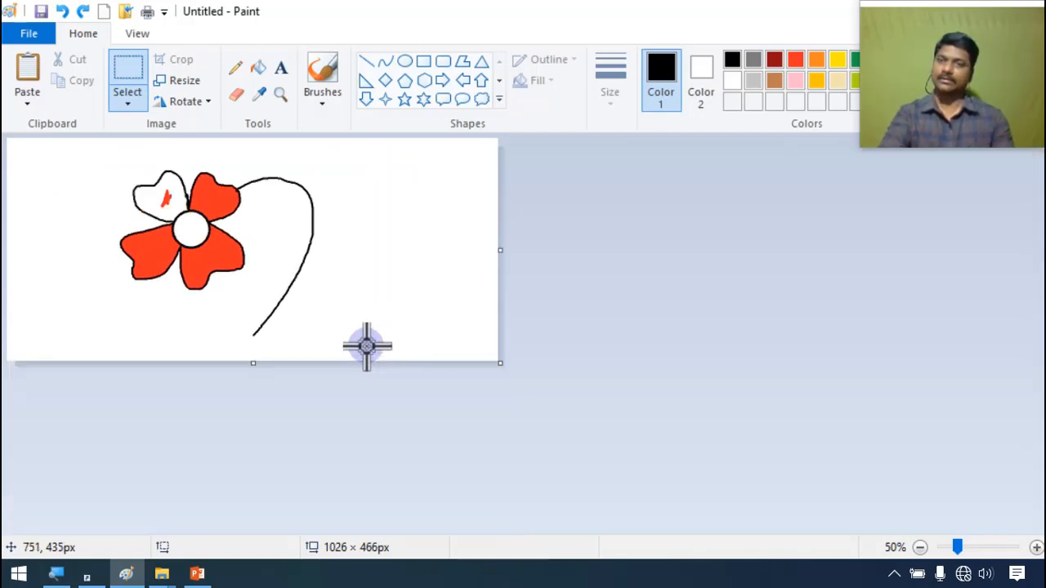
Step: Redo the red fill of the upper-left petal and the yellow fill of the flower's centre
click(83, 11)
scroll(269, 286, up, 1)
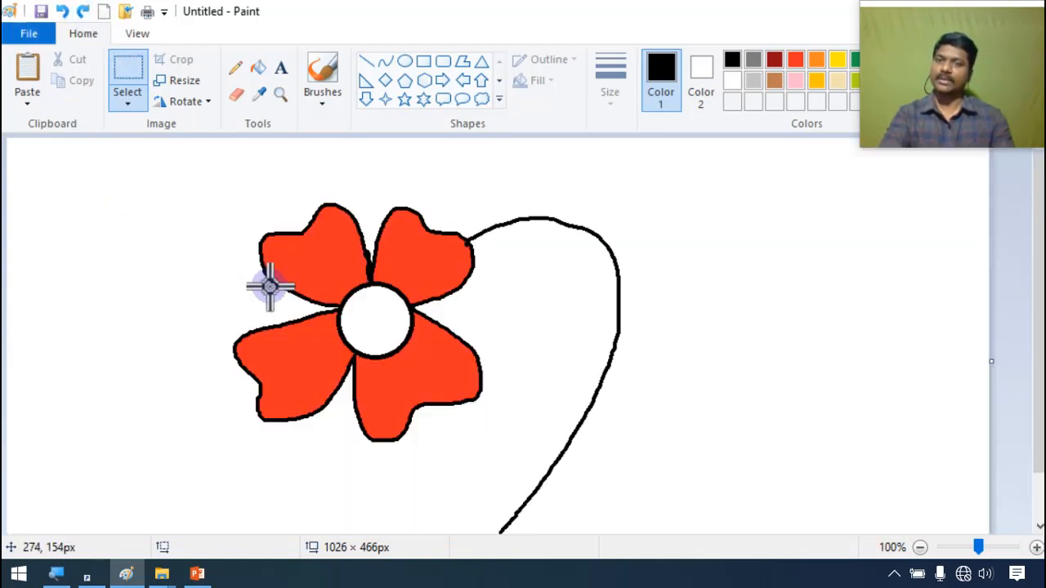
scroll(276, 283, down, 1)
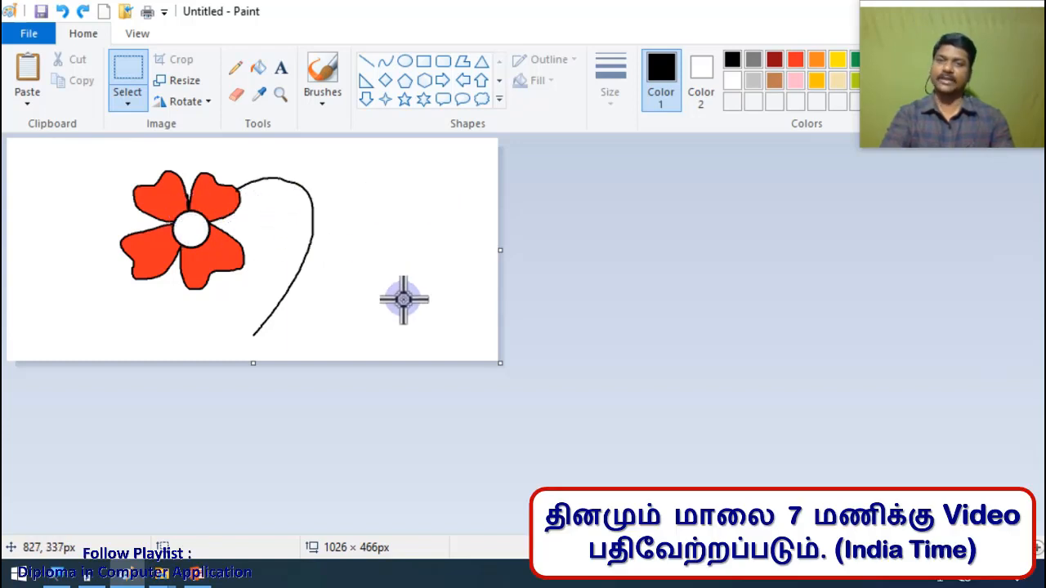
click(80, 12)
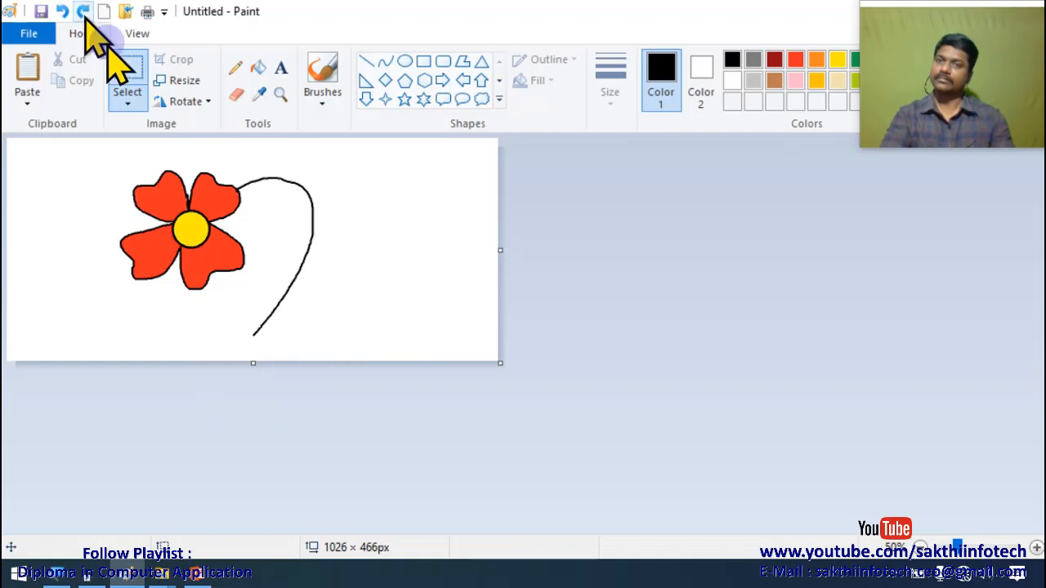
Step: Erase the flower's entire stem with the eraser set to its thickest size
scroll(286, 326, up, 1)
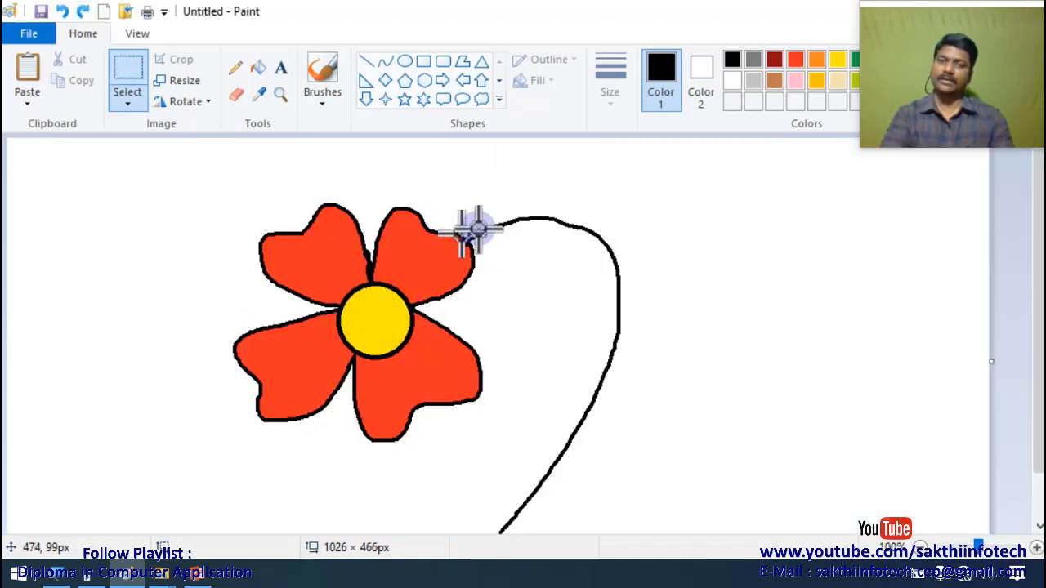
click(236, 96)
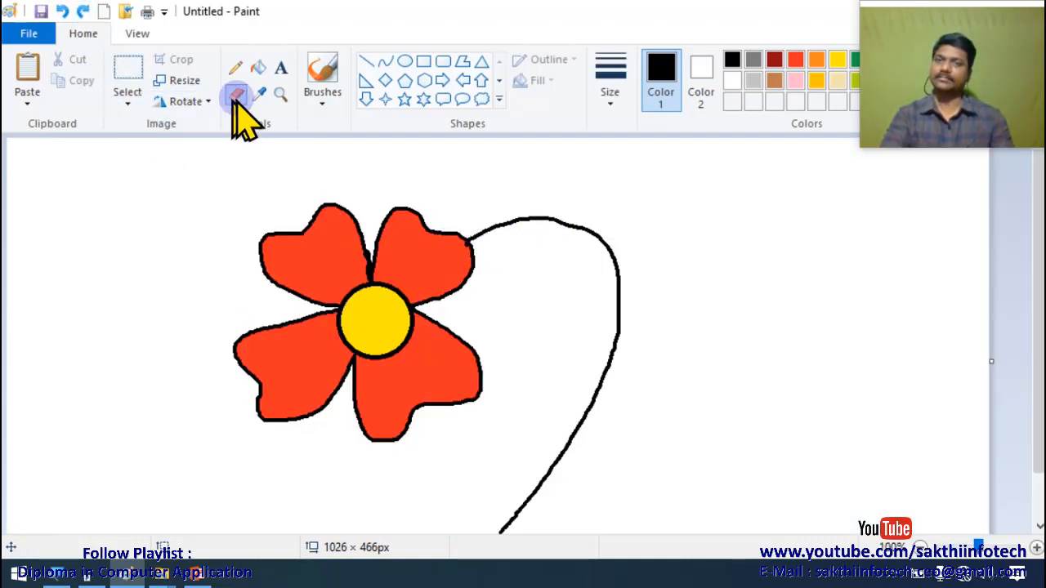
click(608, 98)
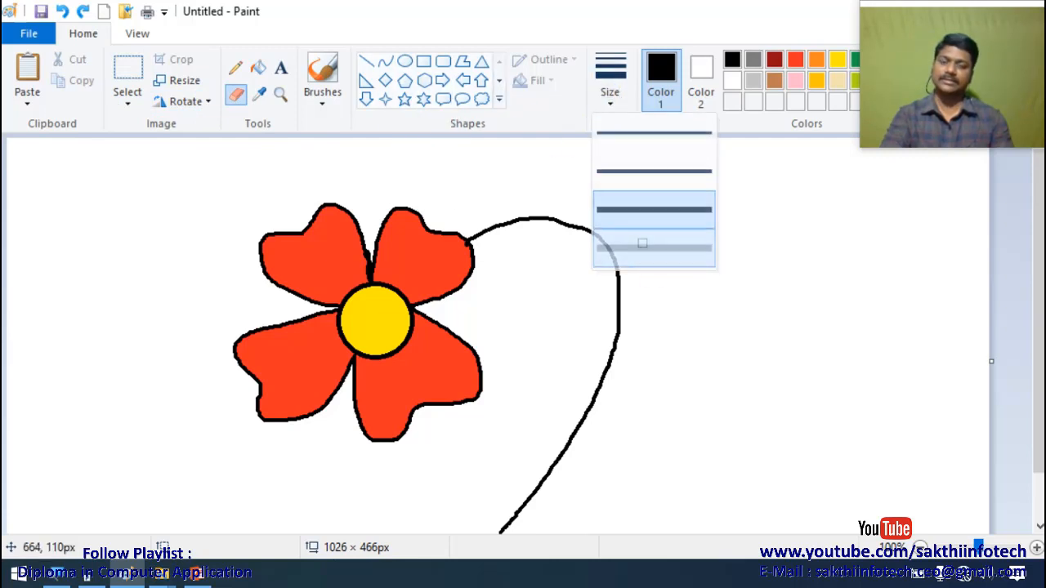
click(642, 243)
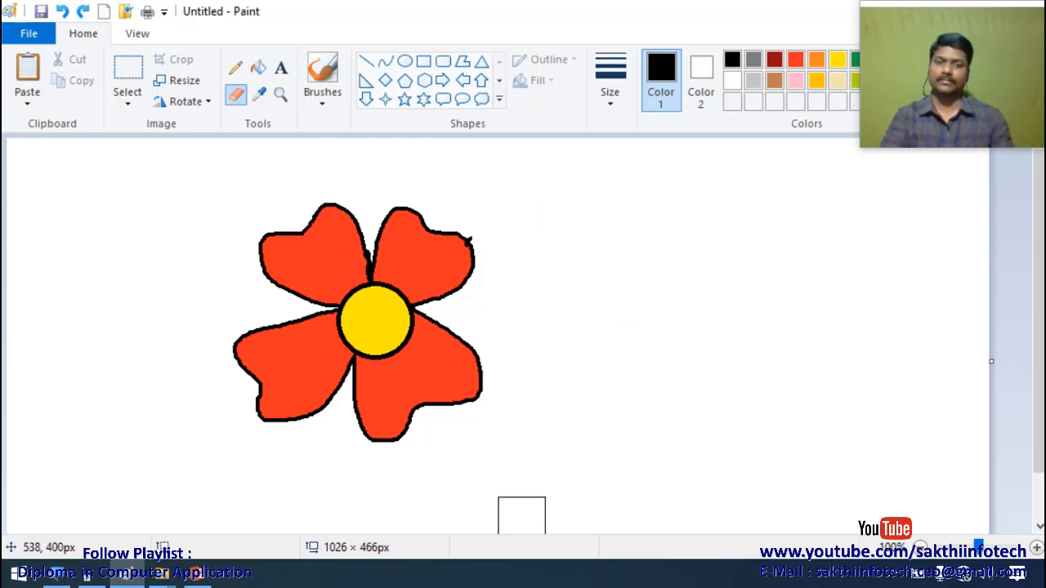
Step: Extend the canvas downwards and to the right to 1638 × 818 px
scroll(581, 320, down, 1)
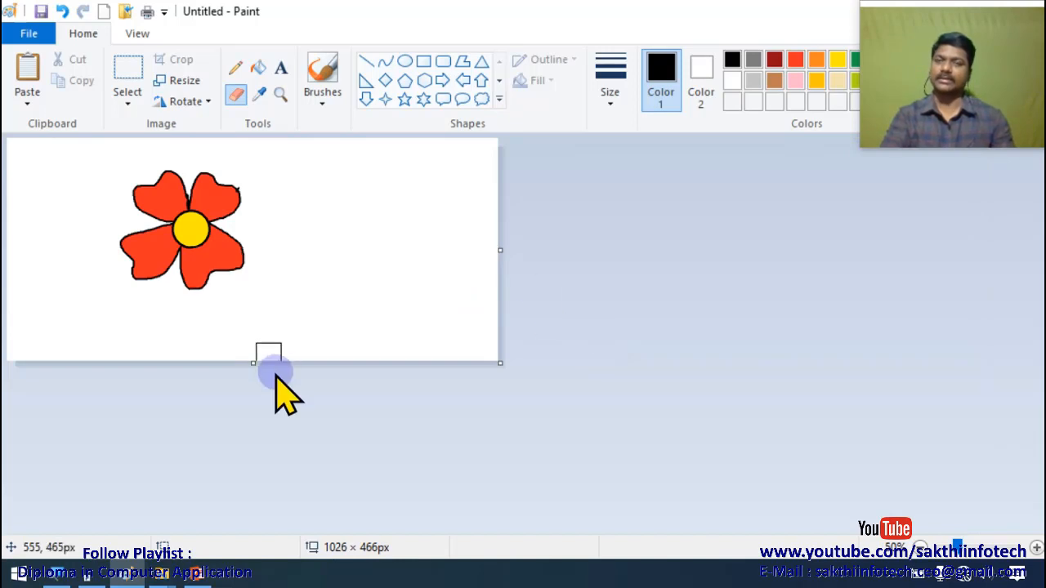
drag(253, 372, 252, 530)
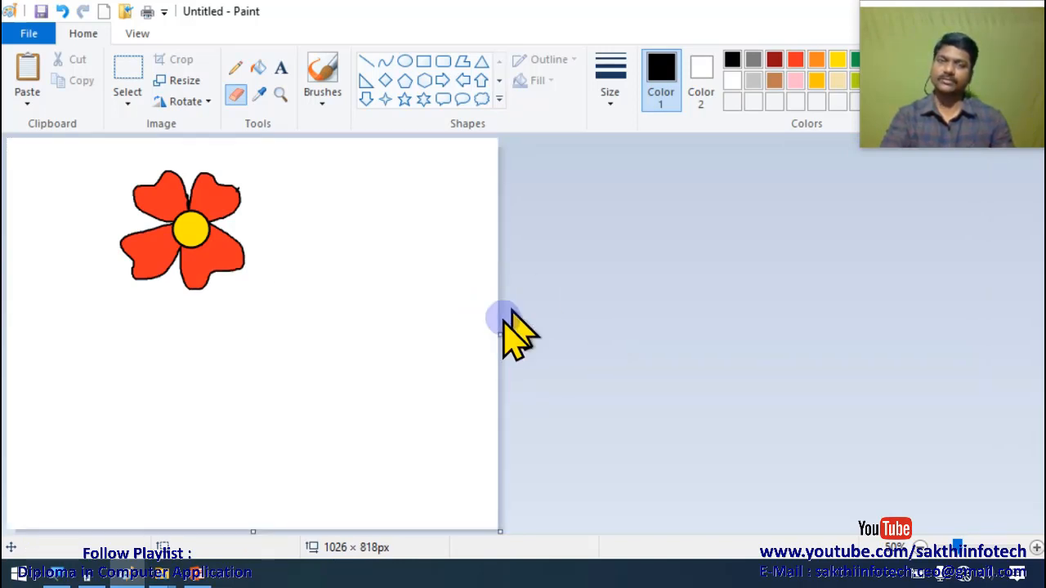
drag(502, 337, 792, 333)
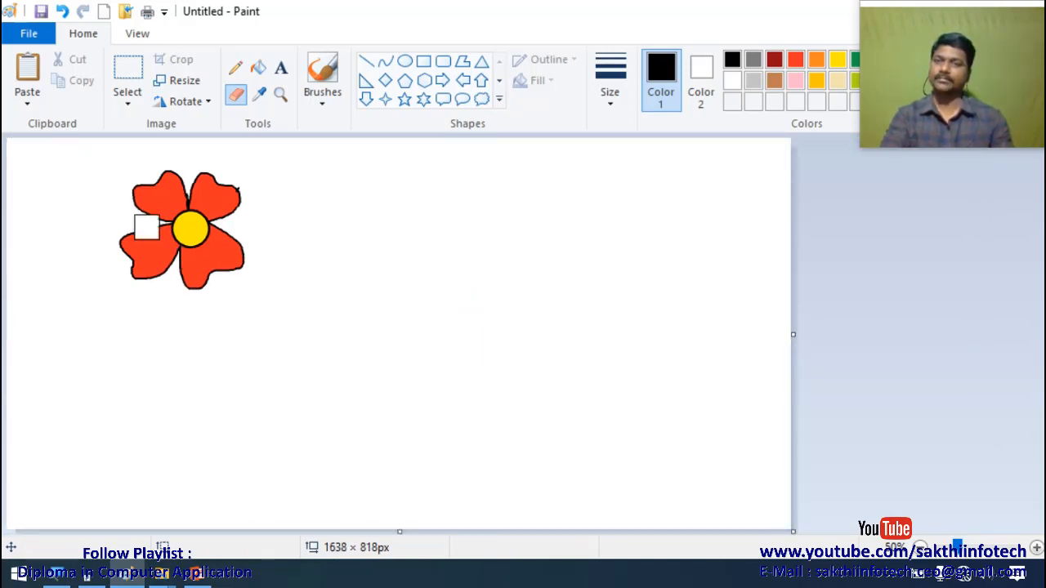
Step: Select the flower, shrink the selection to about 278 × 254 px, and arrange it with a copy as a staggered pair
click(127, 82)
mouse_move(96, 154)
mouse_down()
mouse_move(150, 319)
mouse_move(295, 323)
mouse_move(260, 316)
mouse_move(175, 237)
mouse_up()
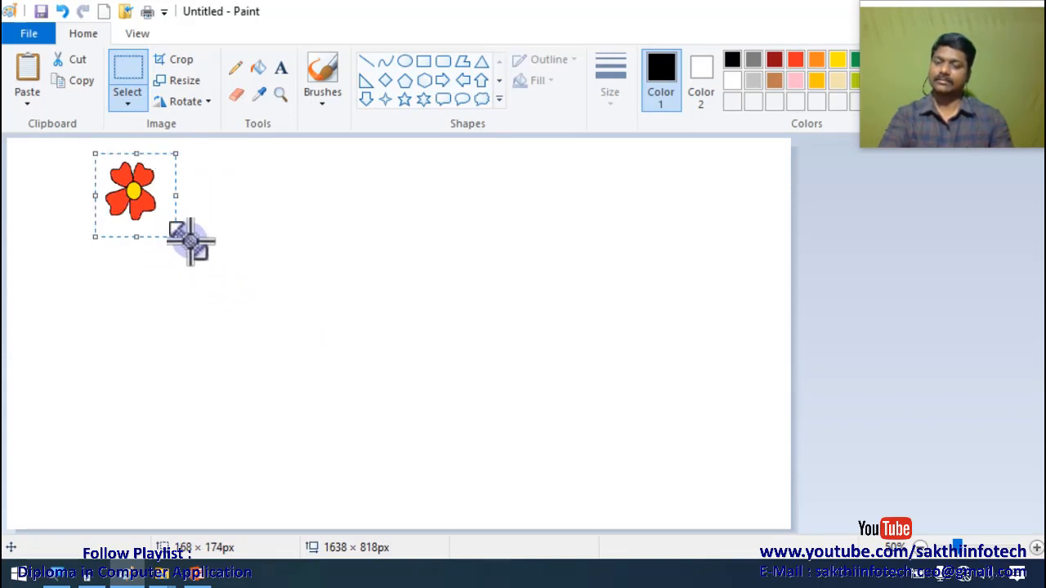
key(ctrl+z)
drag(91, 155, 225, 276)
drag(163, 217, 247, 276)
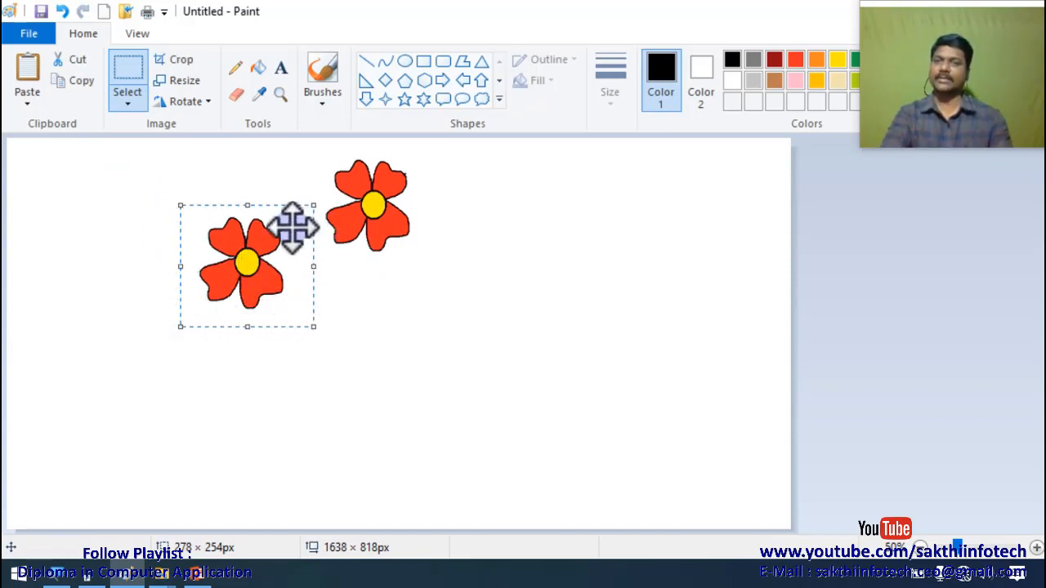
Step: Copy the small flower and place two more copies to the right, continuing the staggered row
click(82, 81)
click(33, 75)
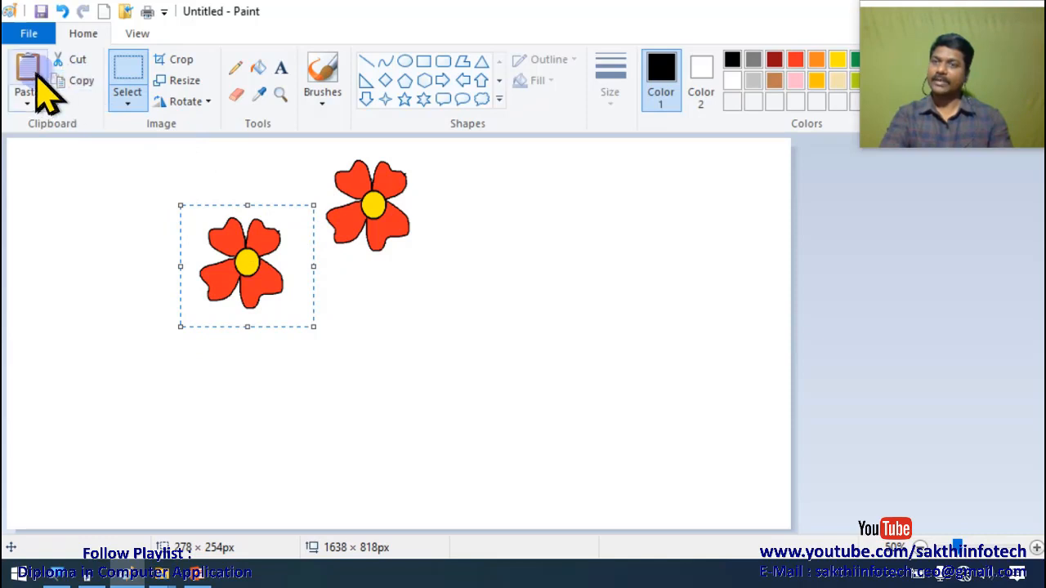
drag(51, 190, 481, 278)
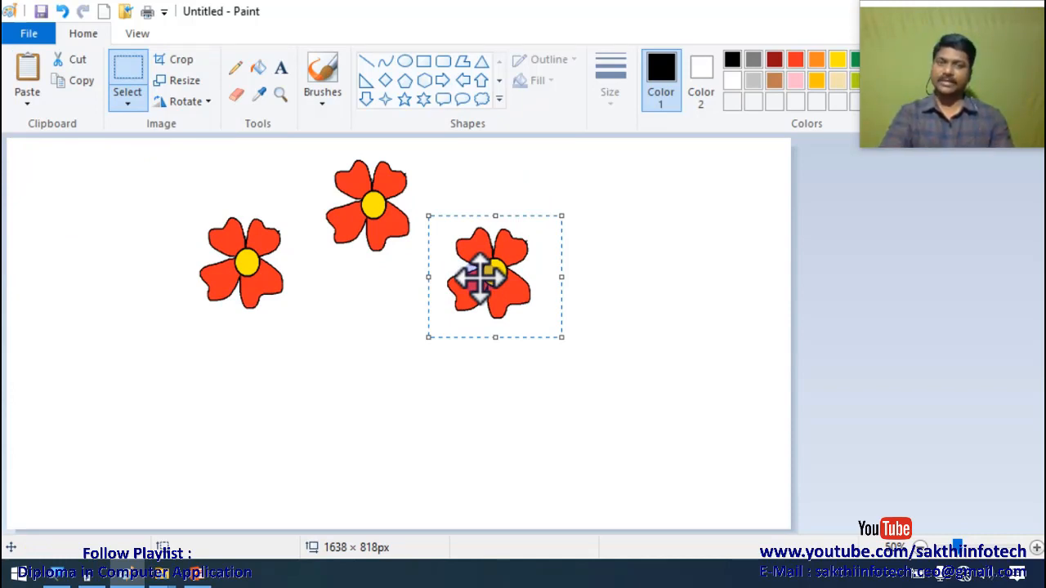
drag(490, 273, 601, 199)
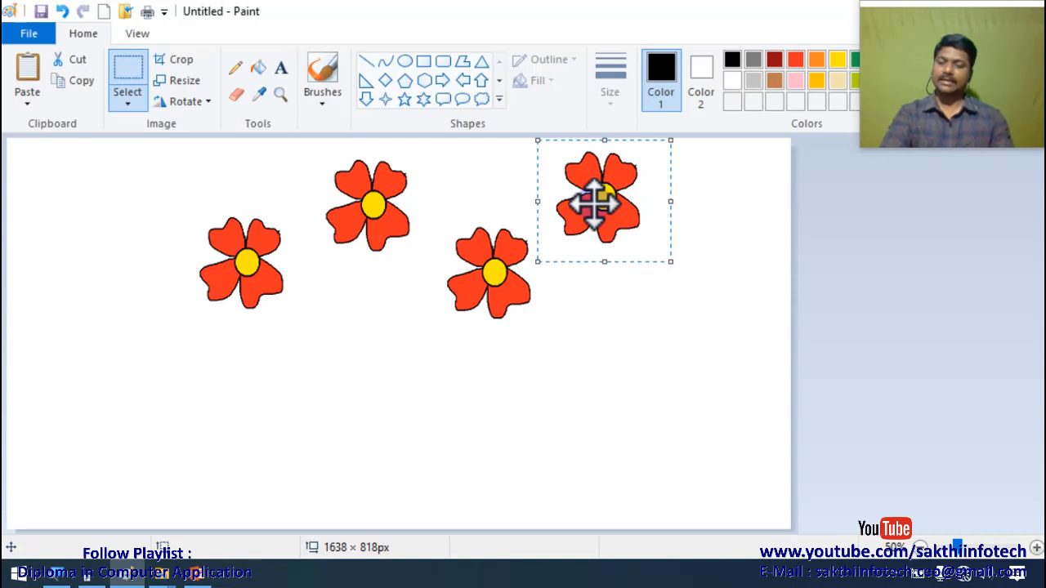
Step: Place more copies of the small flower at the upper left and in a row of three below the existing ones
drag(599, 200, 336, 345)
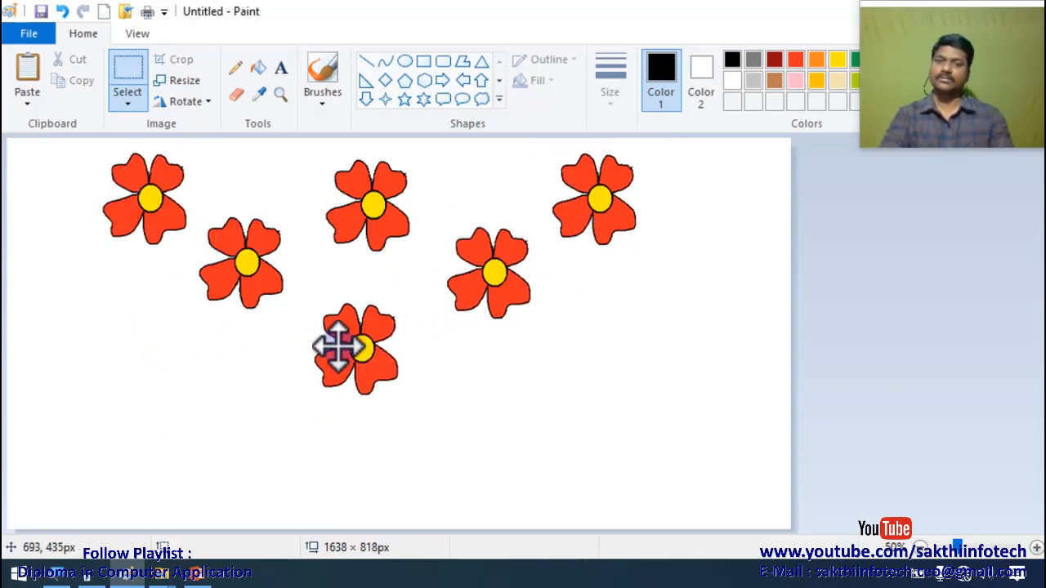
drag(416, 367, 167, 348)
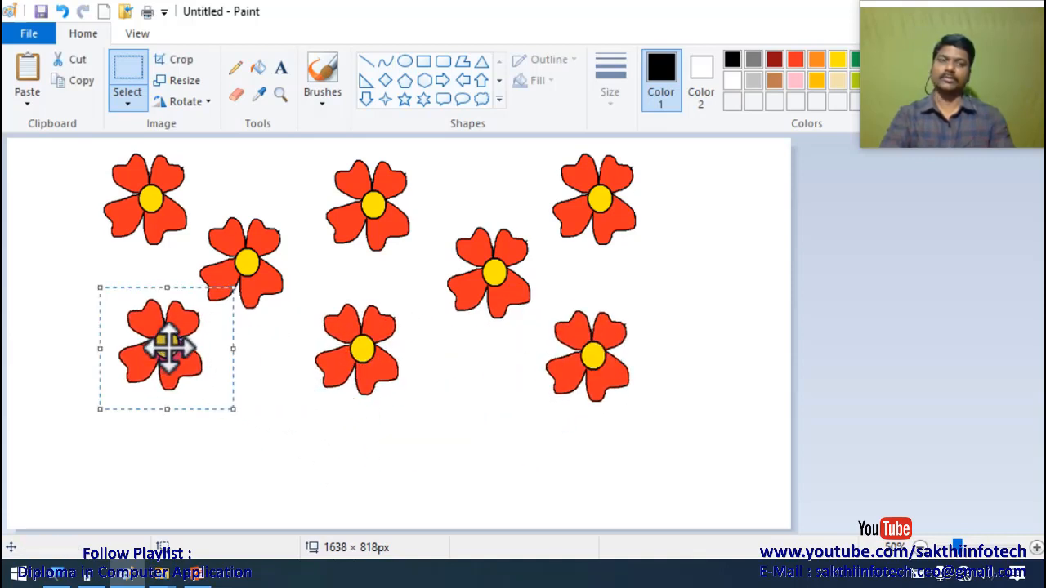
click(887, 318)
Step: Extend the canvas downwards to 1636 × 1236 px
scroll(887, 318, down, 1)
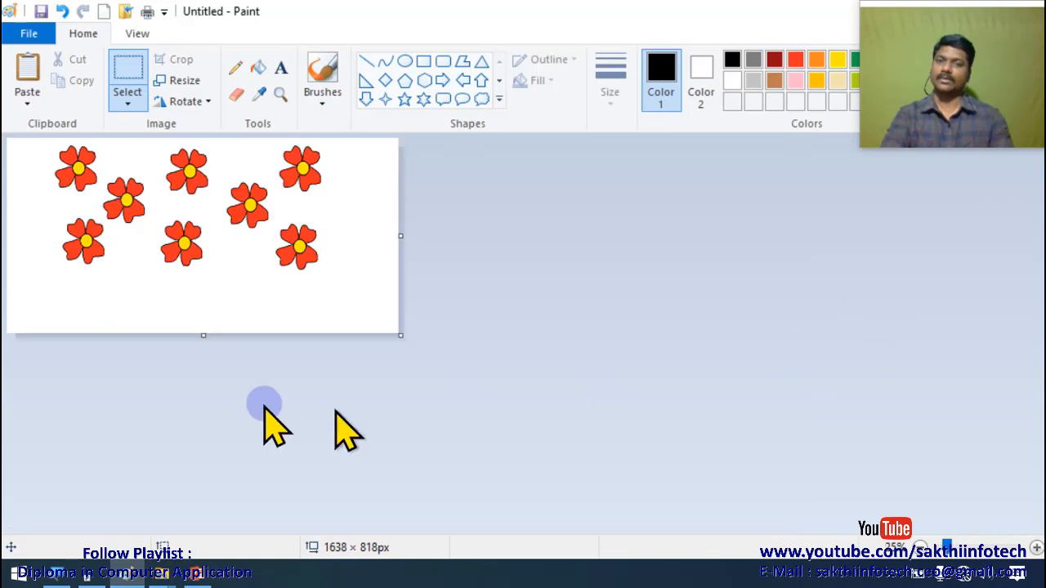
drag(202, 339, 198, 435)
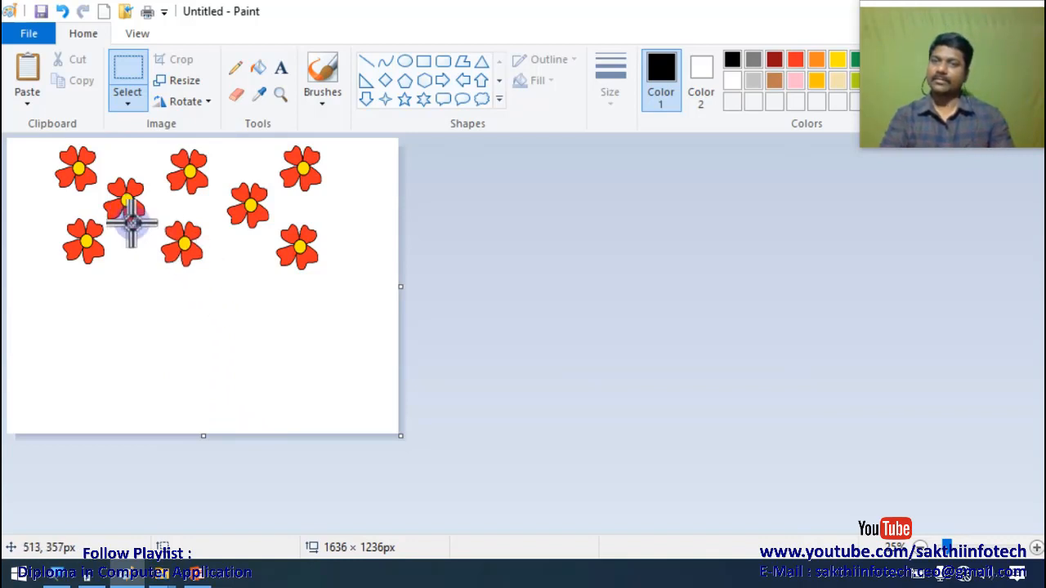
Step: Spread the flowers out: lower the bottom-middle and upper-left staggered ones, shift the bottom-right one inwards and the top-right one outwards
drag(146, 214, 188, 284)
drag(99, 172, 145, 218)
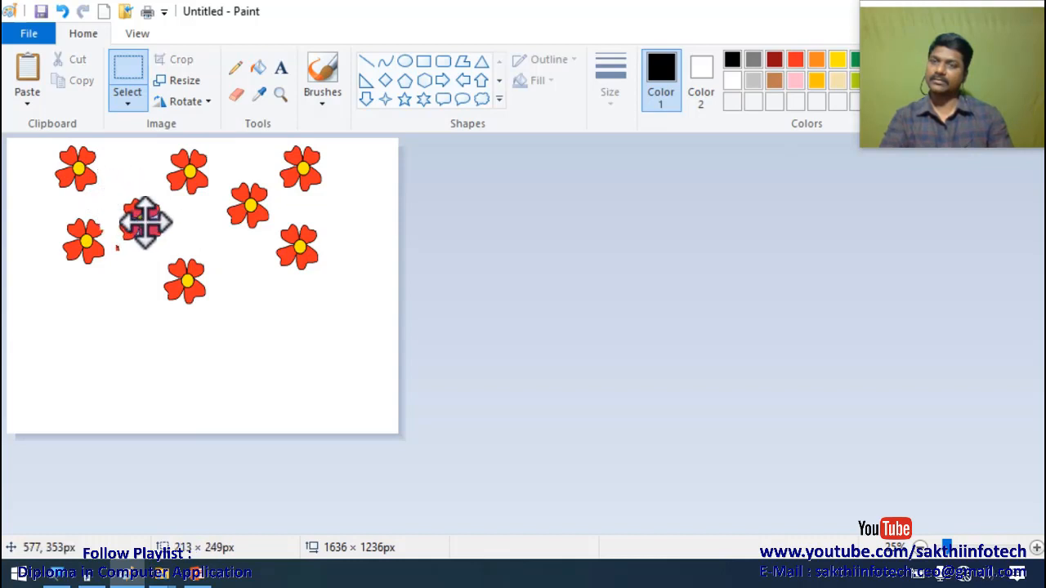
drag(272, 219, 272, 275)
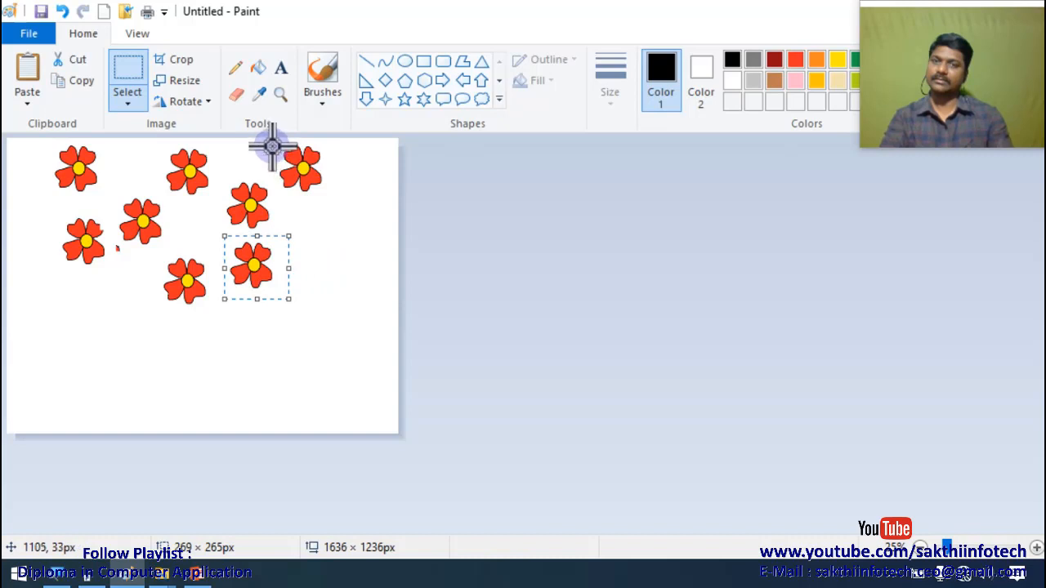
drag(269, 141, 327, 188)
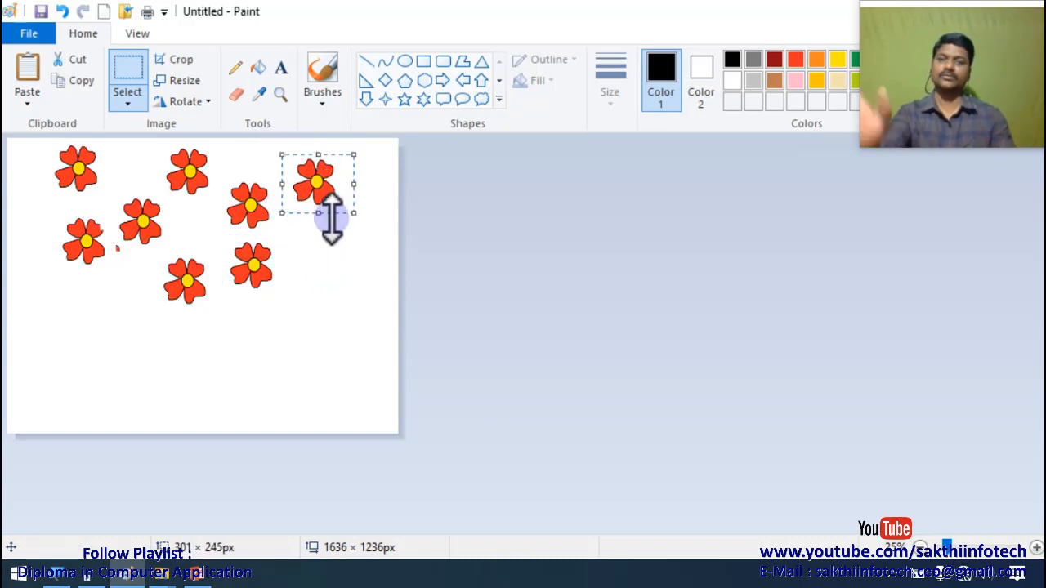
click(542, 322)
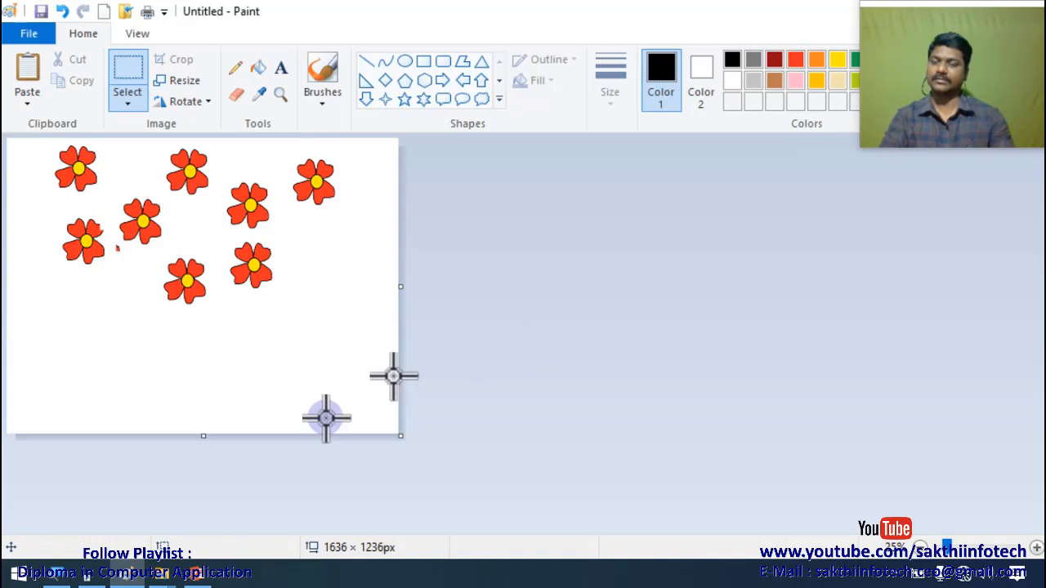
Step: Draw a pentagon about 353 × 257 px at the bottom of the canvas, below the flowers
click(405, 82)
drag(136, 367, 221, 430)
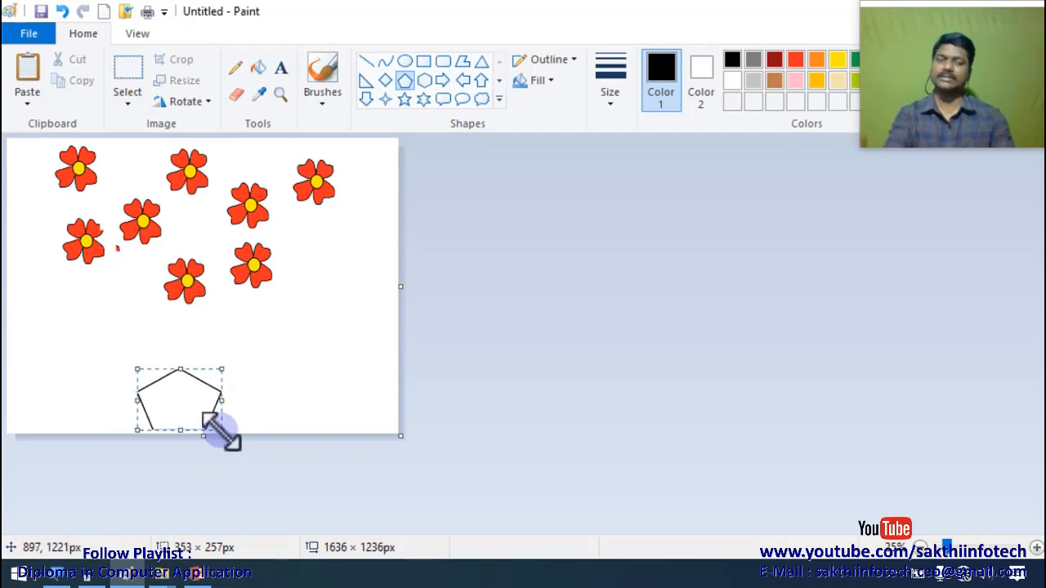
click(277, 392)
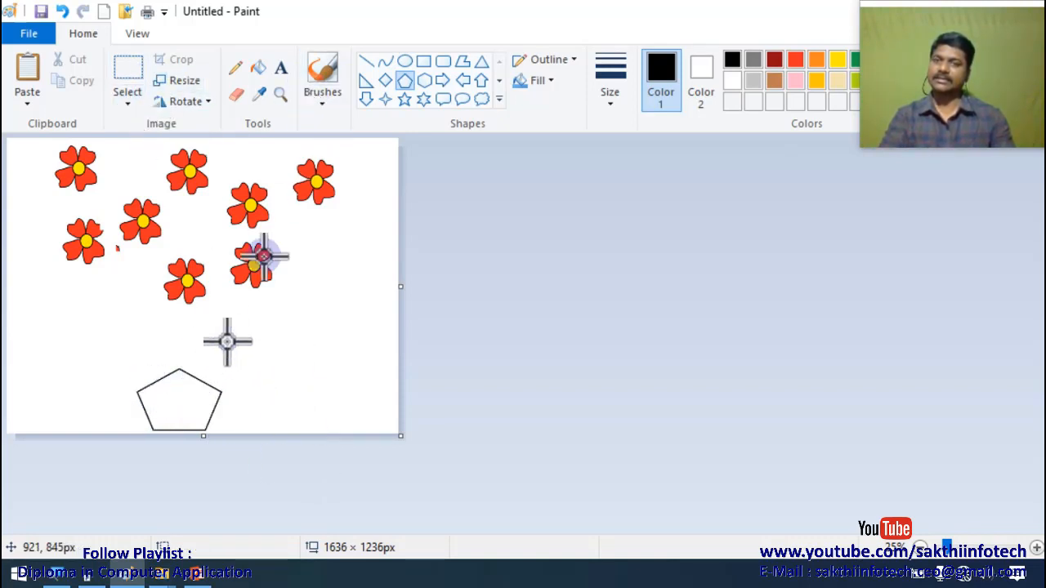
Step: Erase the pentagon's two upper edges to leave an open pot, and erase the stray red mark beside the left flower
click(236, 94)
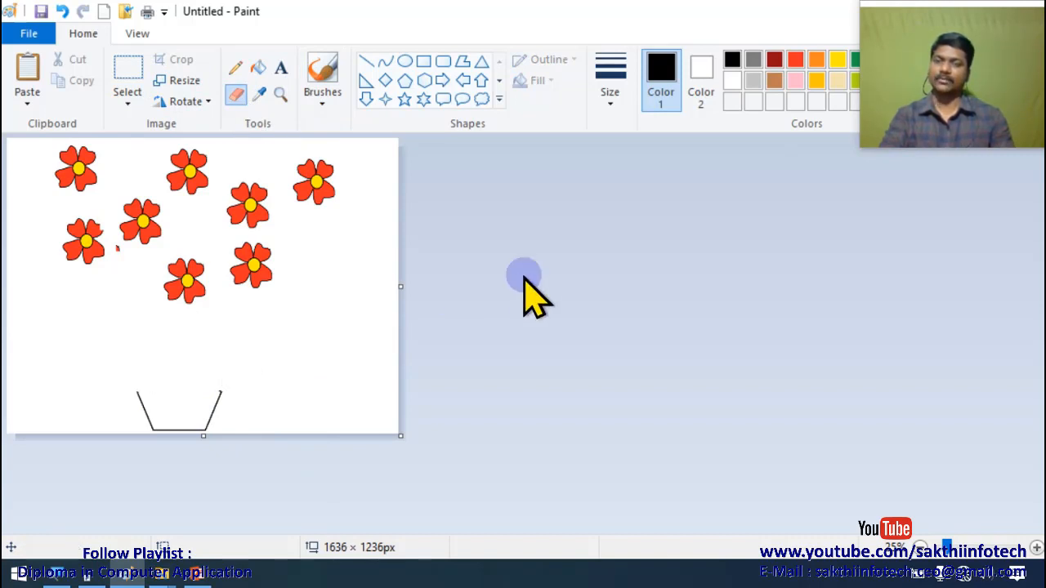
scroll(536, 282, up, 1)
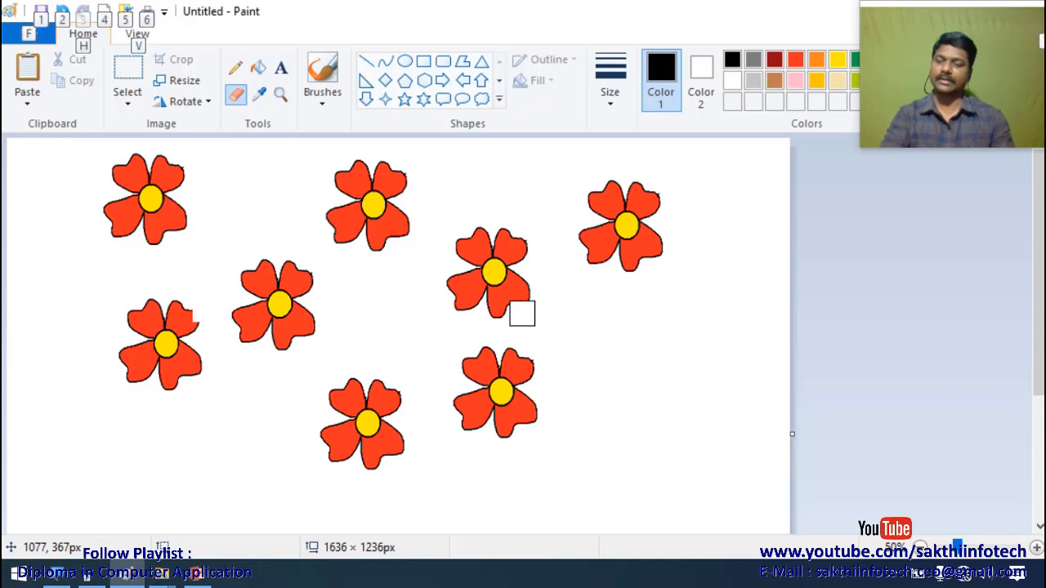
scroll(522, 314, down, 1)
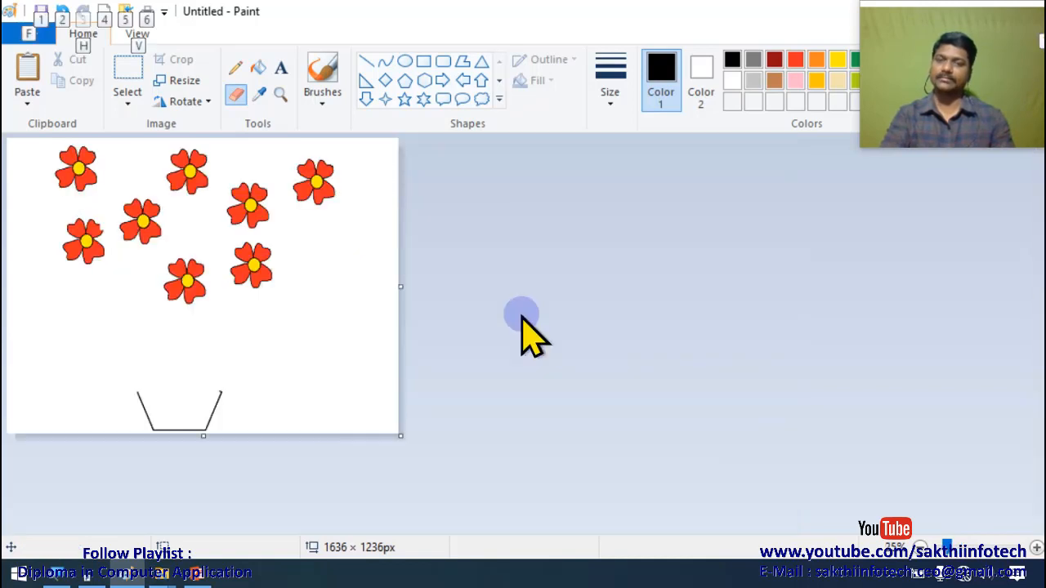
Step: Draw a curved black pencil stem from each of the eight flowers down into the pot
click(233, 70)
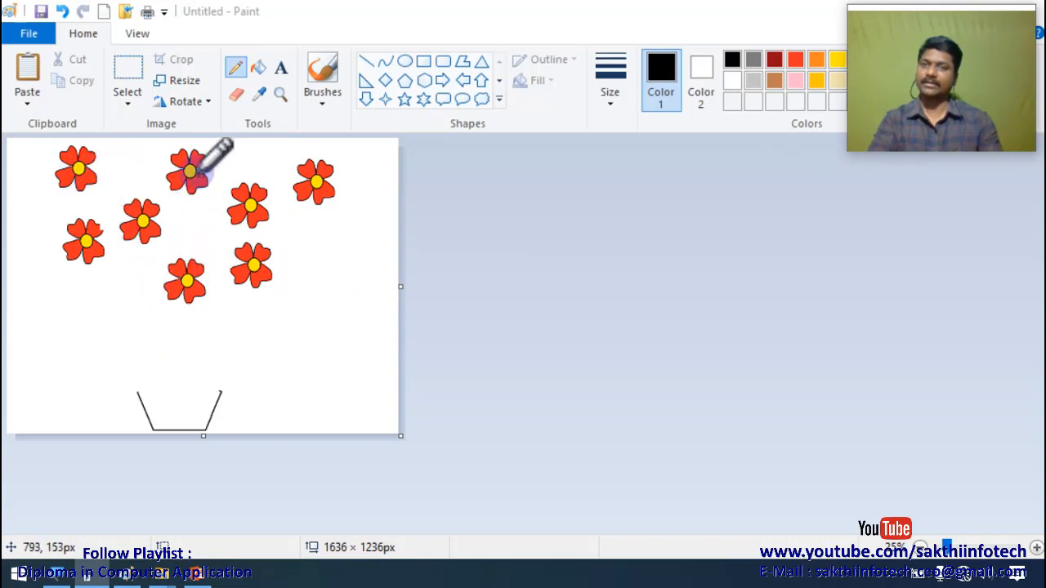
mouse_move(195, 168)
mouse_down()
mouse_move(217, 178)
mouse_move(218, 237)
mouse_move(185, 422)
mouse_up()
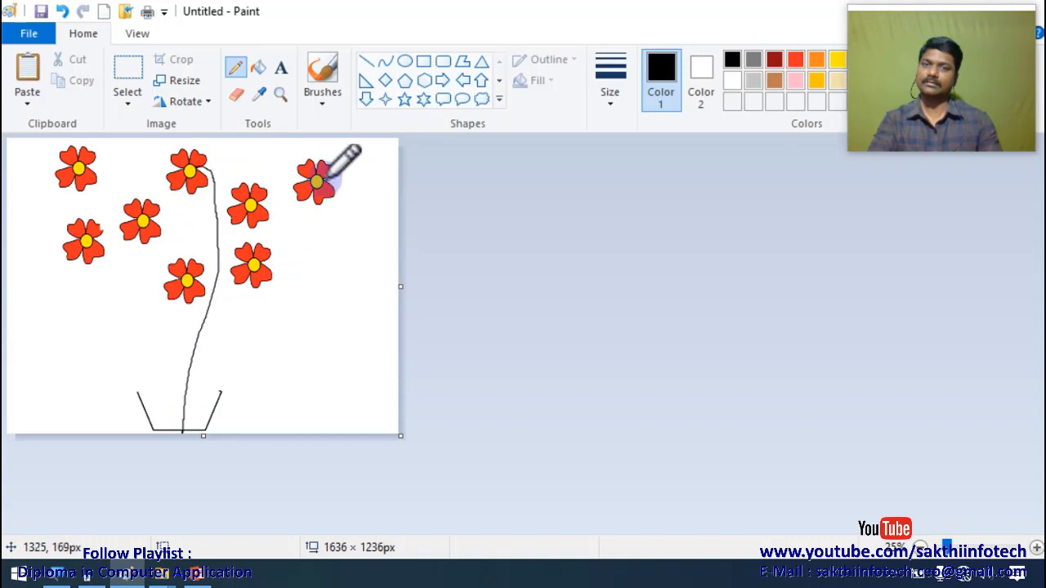
mouse_move(323, 180)
mouse_down()
mouse_move(346, 195)
mouse_move(353, 244)
mouse_move(235, 353)
mouse_move(181, 418)
mouse_up()
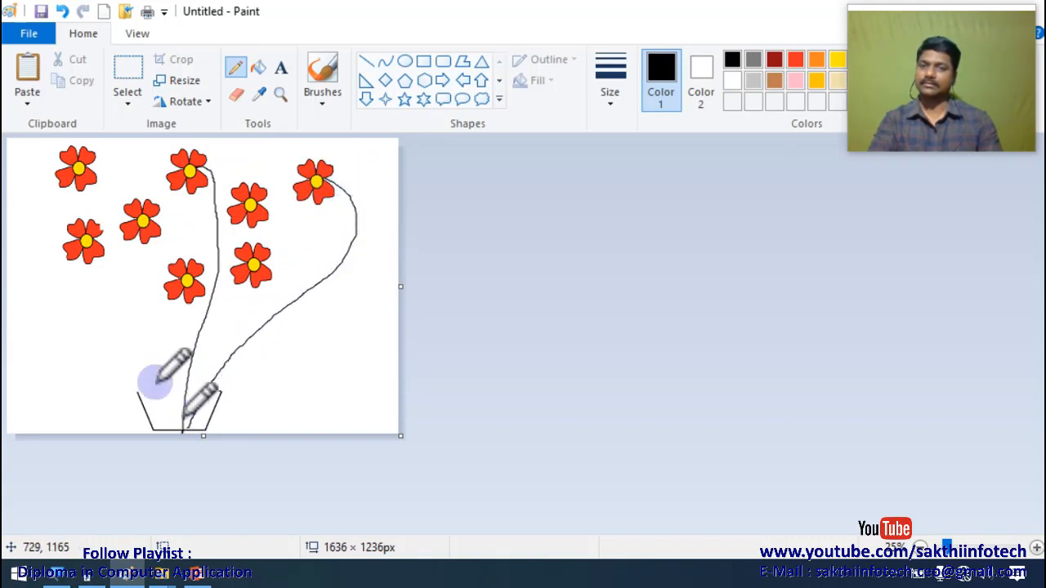
mouse_move(72, 170)
mouse_down()
mouse_move(32, 197)
mouse_move(49, 282)
mouse_move(157, 383)
mouse_move(182, 427)
mouse_up()
mouse_move(90, 242)
mouse_down()
mouse_move(120, 250)
mouse_move(182, 427)
mouse_up()
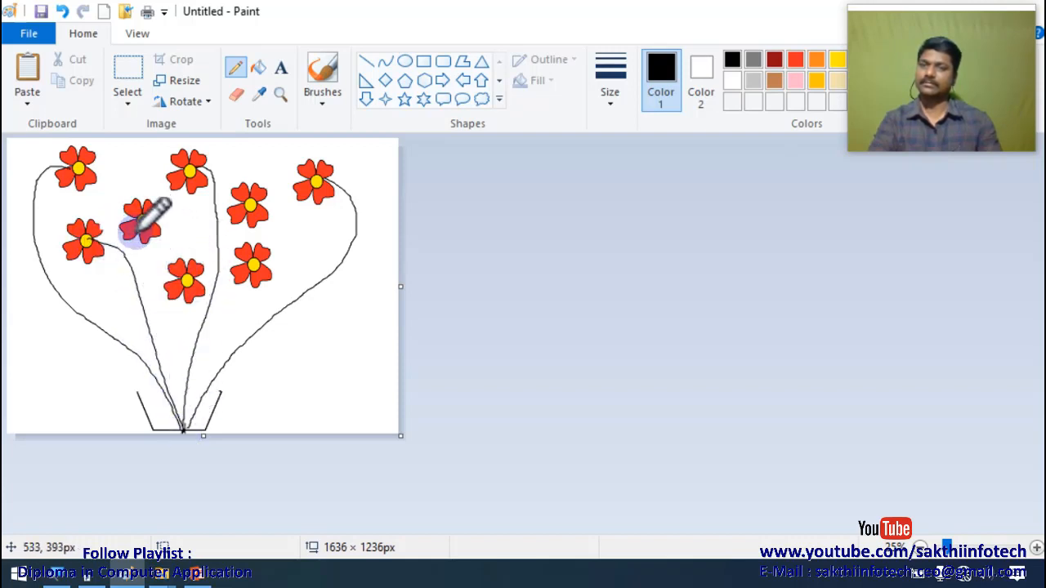
drag(135, 233, 181, 427)
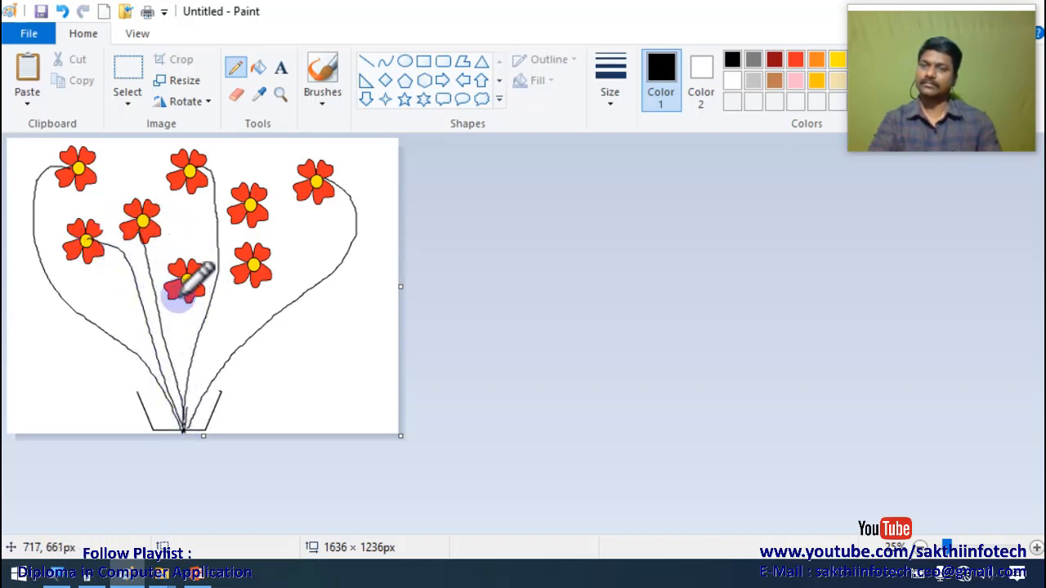
drag(178, 298, 187, 401)
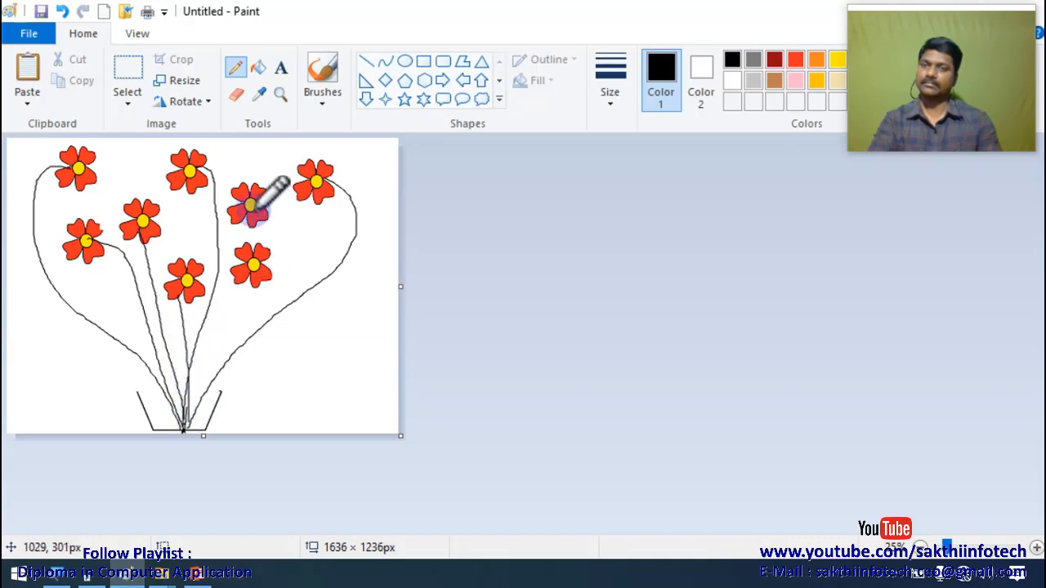
mouse_move(268, 213)
mouse_down()
mouse_move(286, 237)
mouse_move(274, 288)
mouse_move(206, 375)
mouse_move(193, 421)
mouse_up()
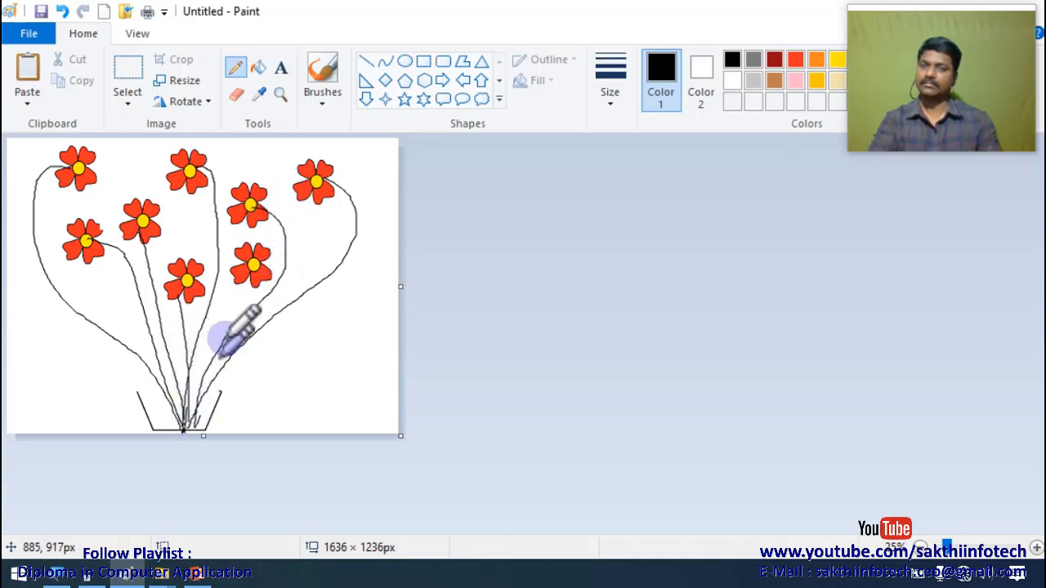
drag(245, 284, 188, 427)
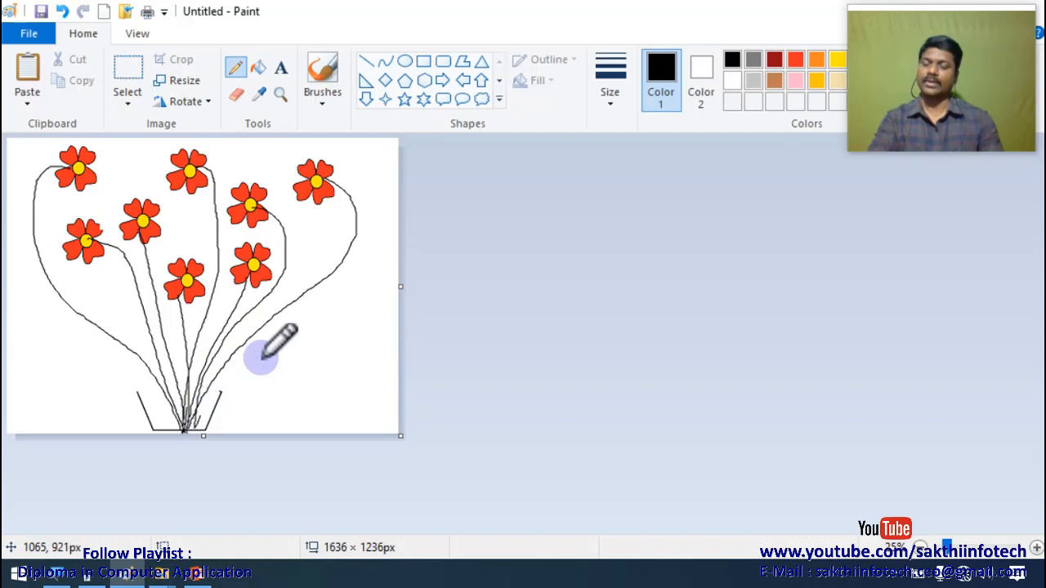
Step: Set Color 1 to a custom green with hue 83, saturation 155 and luminosity 131
scroll(308, 376, up, 1)
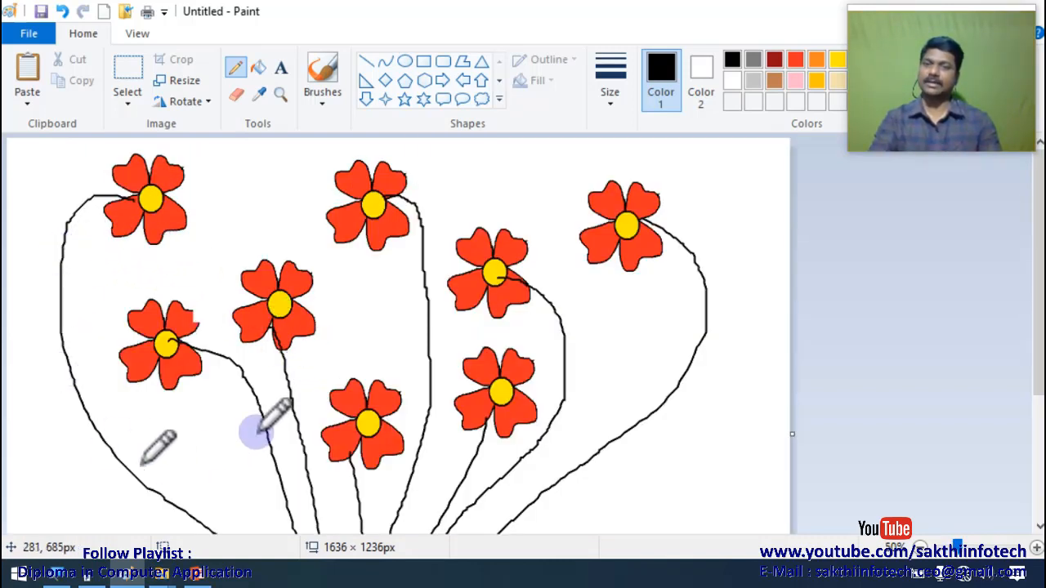
scroll(380, 376, down, 3)
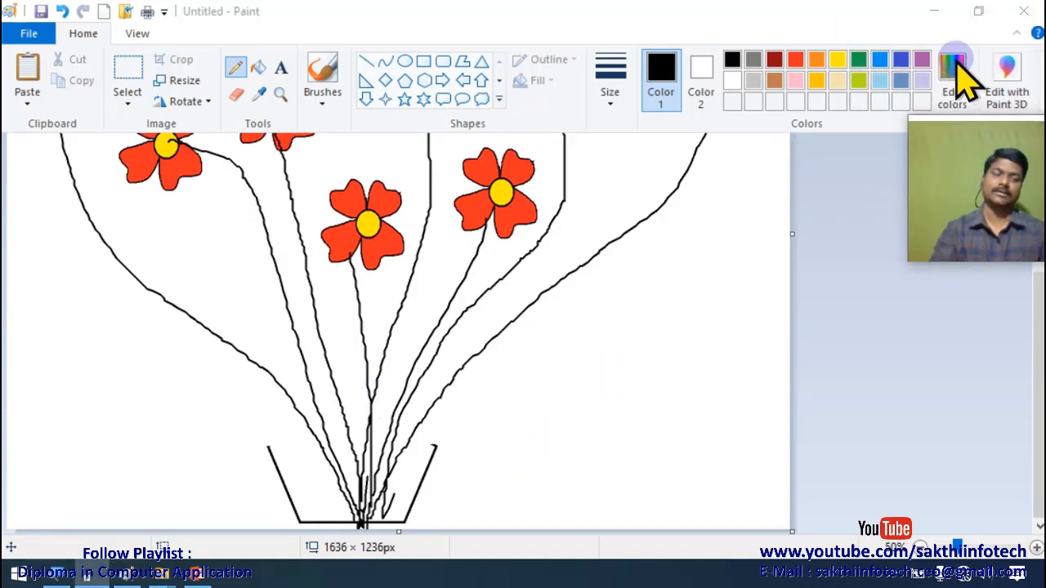
click(957, 66)
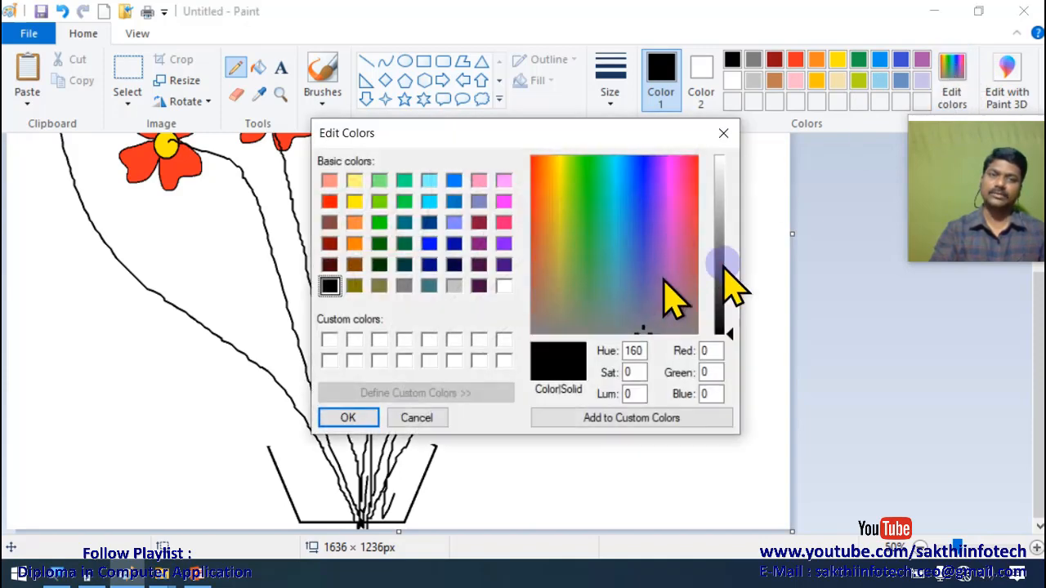
click(569, 203)
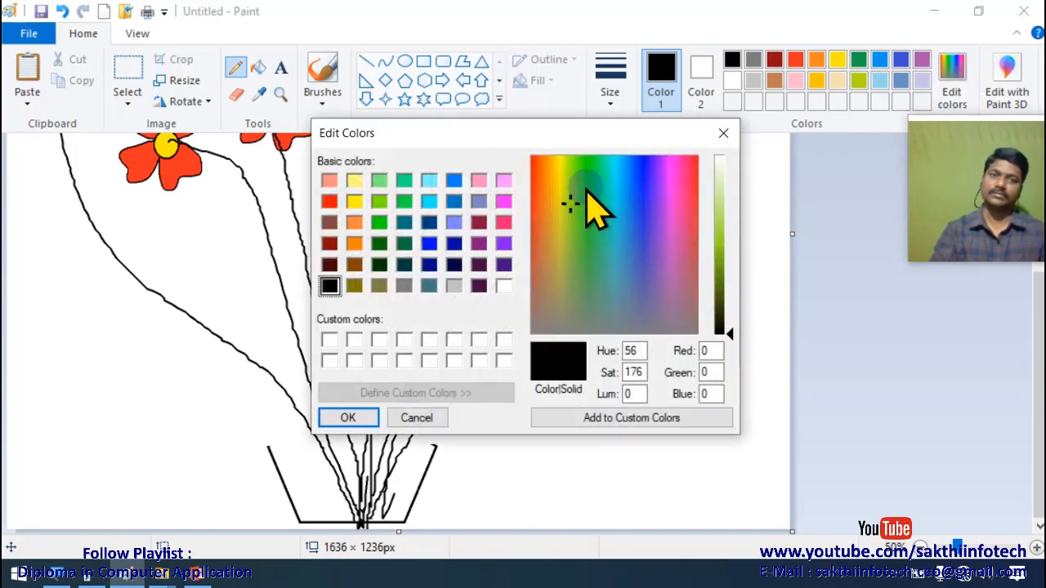
drag(727, 332, 730, 245)
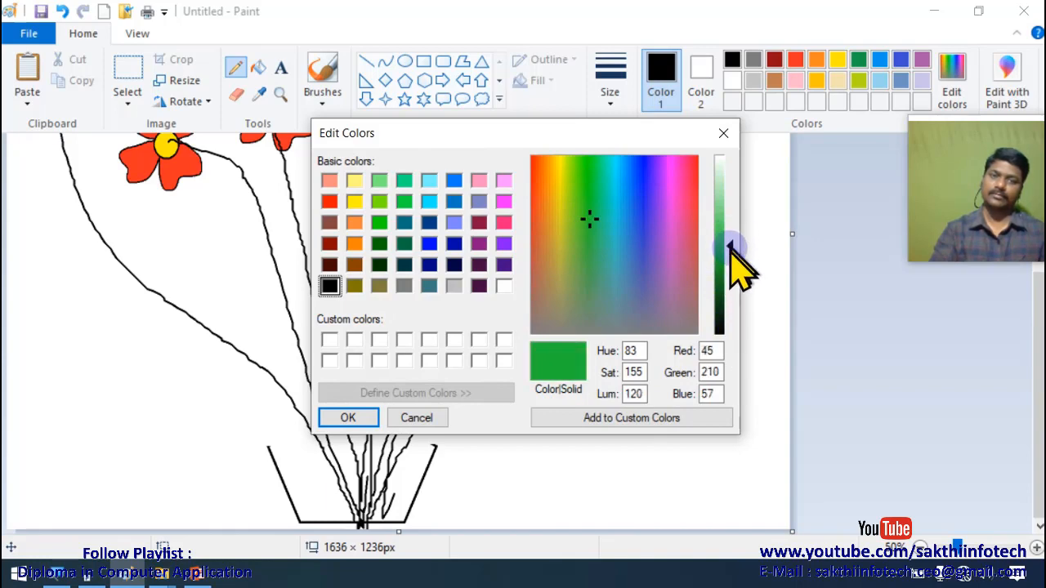
click(350, 418)
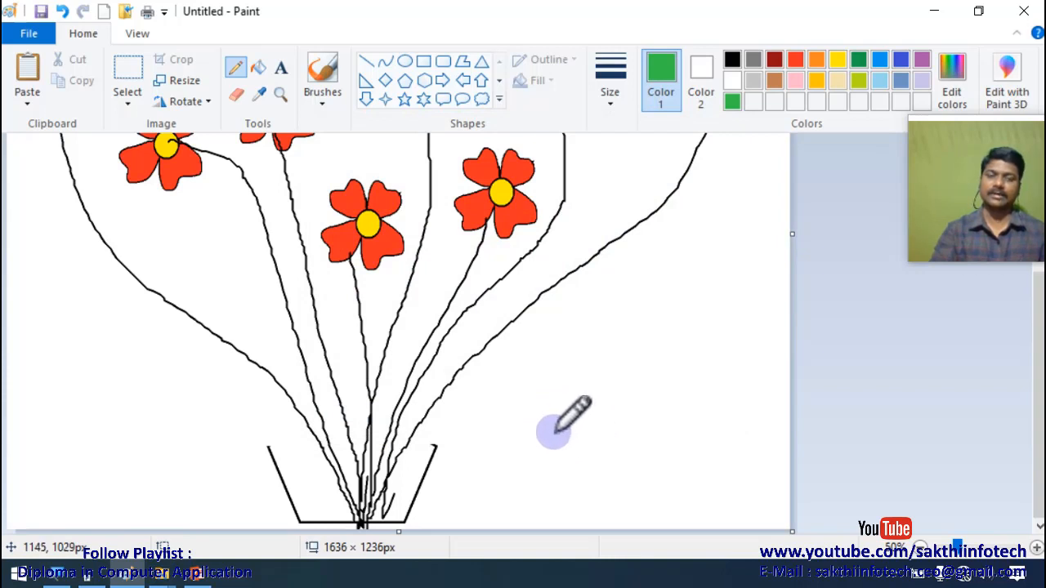
mouse_move(546, 441)
mouse_down()
mouse_move(576, 380)
mouse_move(589, 402)
mouse_move(613, 345)
mouse_move(631, 384)
mouse_move(658, 309)
mouse_move(674, 355)
mouse_move(702, 284)
mouse_move(724, 340)
mouse_up()
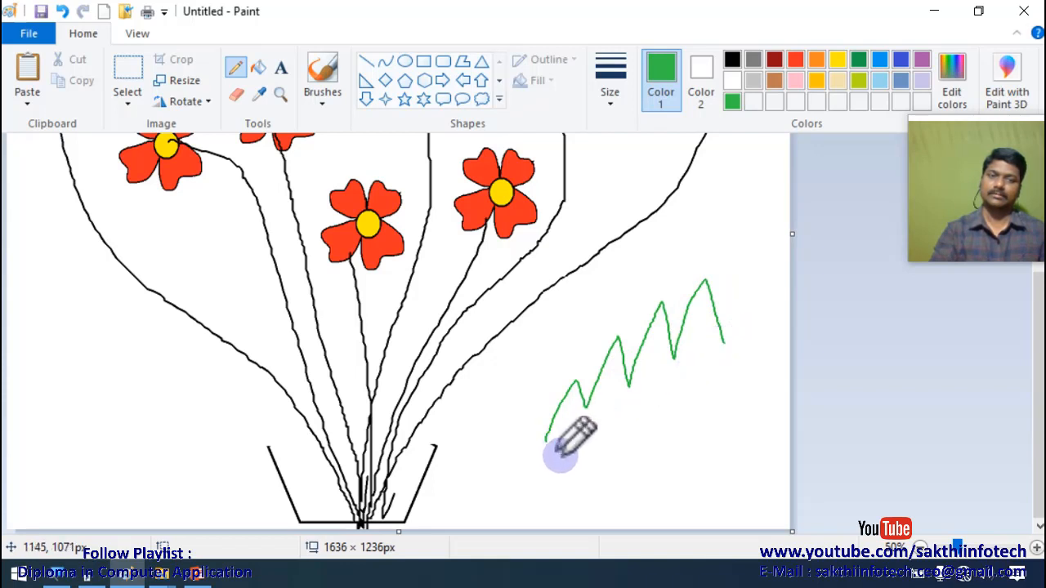
mouse_move(546, 441)
mouse_down()
mouse_move(610, 468)
mouse_move(599, 438)
mouse_move(673, 426)
mouse_move(656, 400)
mouse_move(711, 392)
mouse_up()
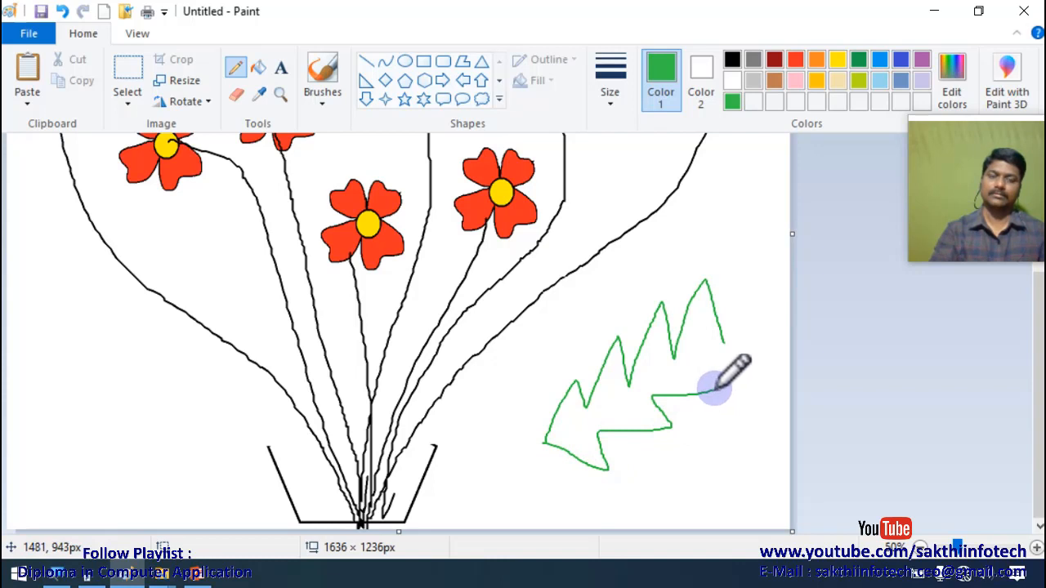
key(ctrl+z)
key(ctrl+z)
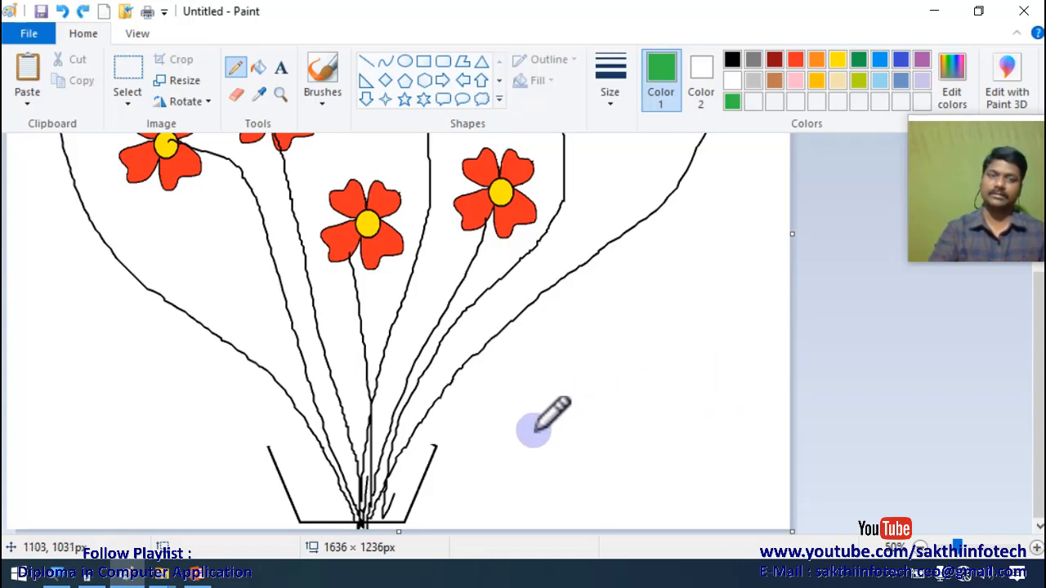
Step: Draw a green pointed leaf with a midrib and four side veins in the empty area right of the pot
mouse_move(533, 431)
mouse_down()
mouse_move(555, 382)
mouse_move(594, 334)
mouse_move(716, 296)
mouse_up()
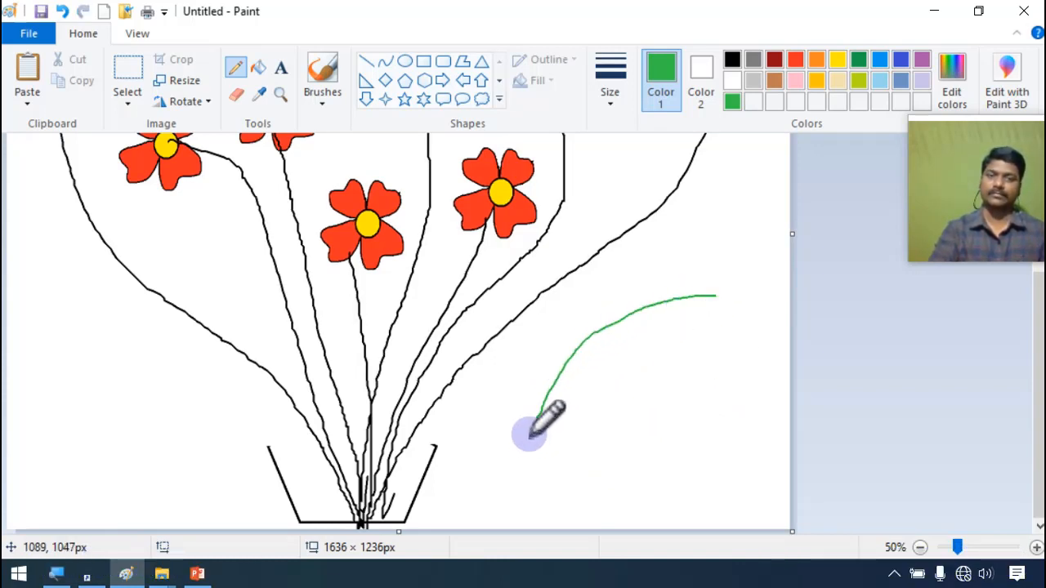
mouse_move(533, 431)
mouse_down()
mouse_move(615, 410)
mouse_move(658, 380)
mouse_move(708, 299)
mouse_move(535, 429)
mouse_move(699, 304)
mouse_move(582, 385)
mouse_up()
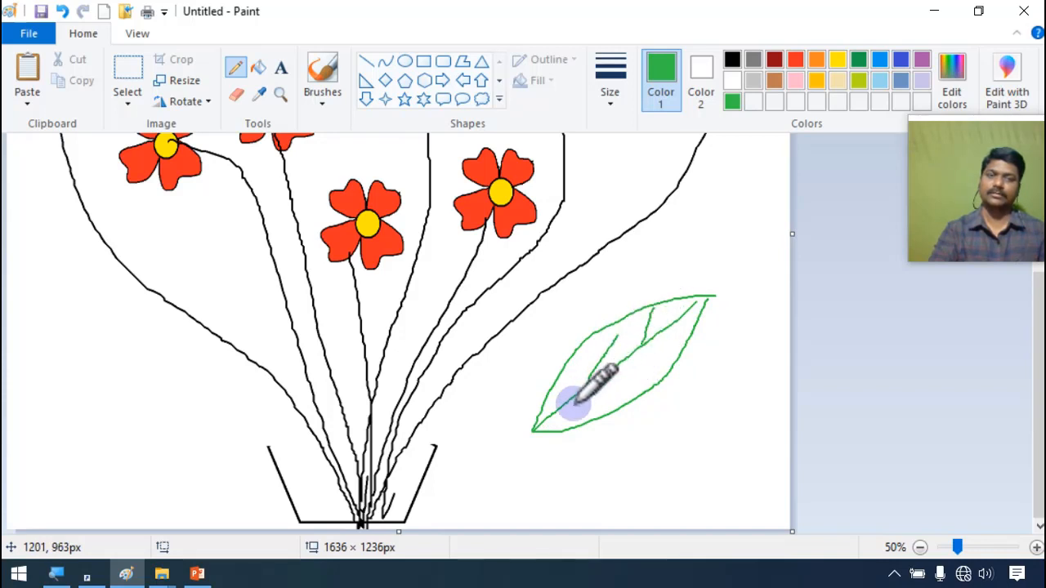
mouse_move(563, 406)
mouse_down()
mouse_move(632, 388)
mouse_move(625, 363)
mouse_move(663, 357)
mouse_up()
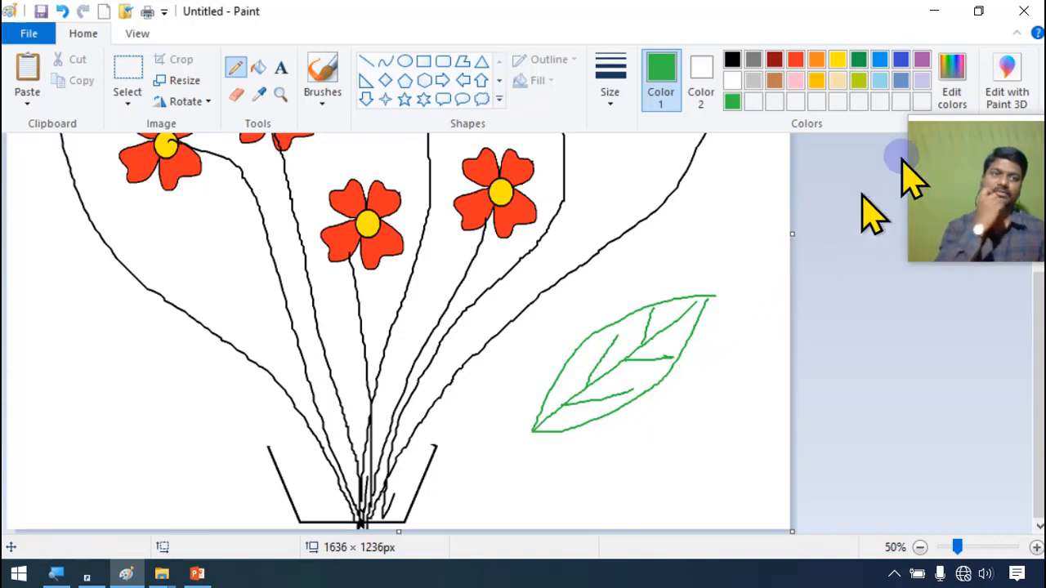
Step: Set Color 1 to a darker custom shade of the same green by lowering its luminosity
click(953, 82)
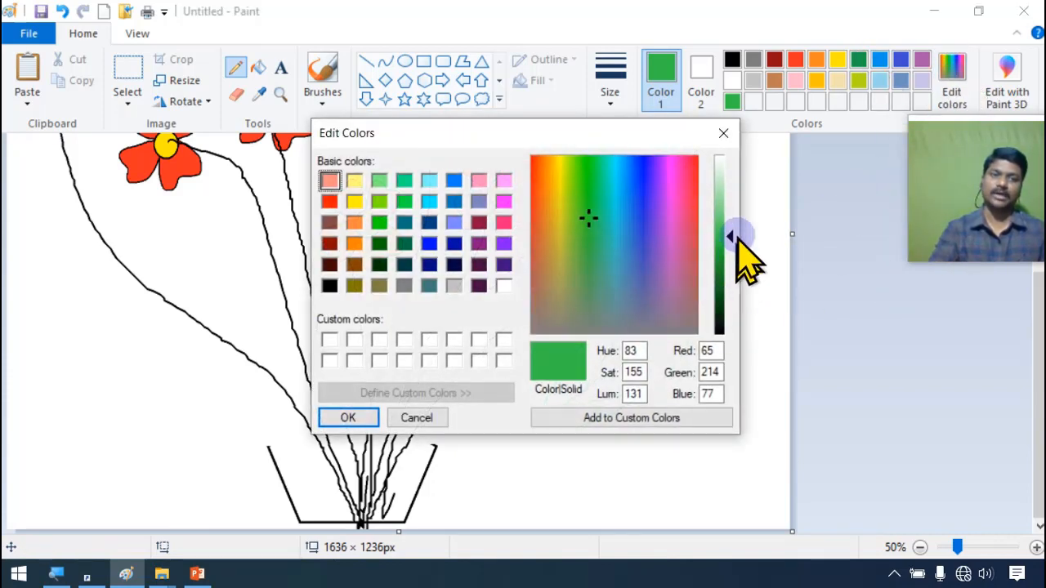
drag(730, 237, 730, 280)
click(348, 417)
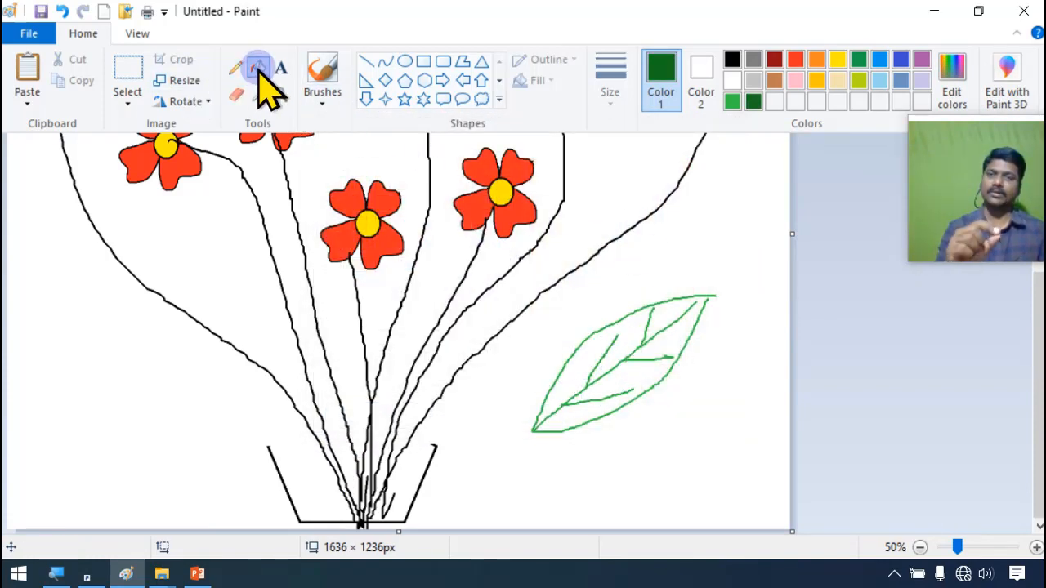
click(259, 69)
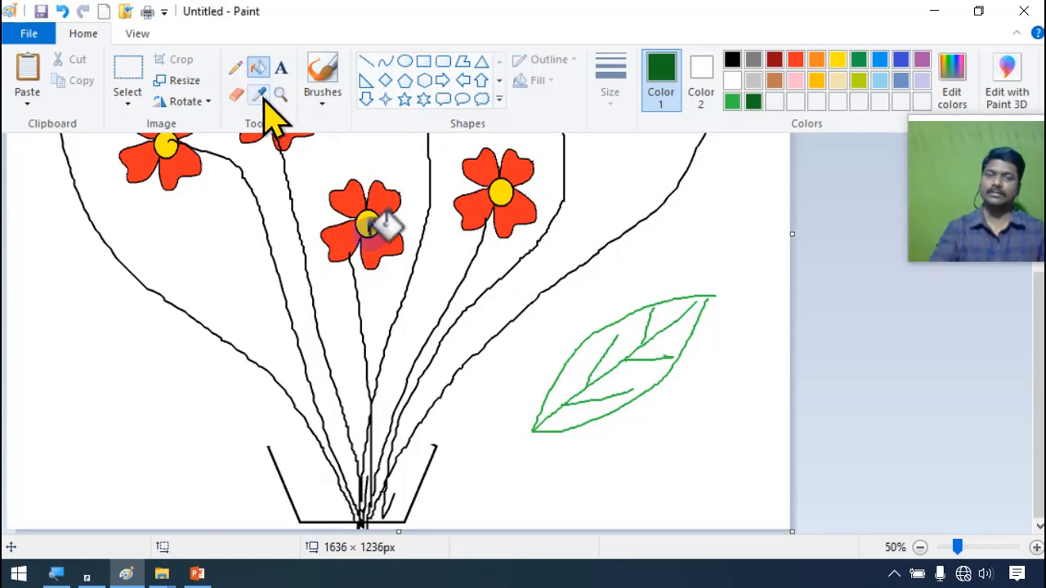
click(588, 376)
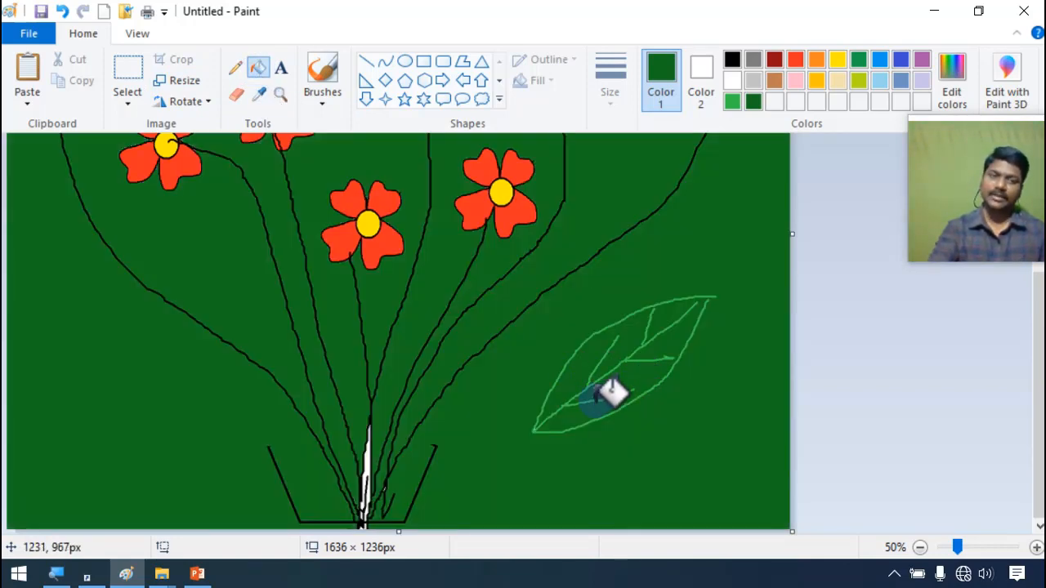
key(ctrl+z)
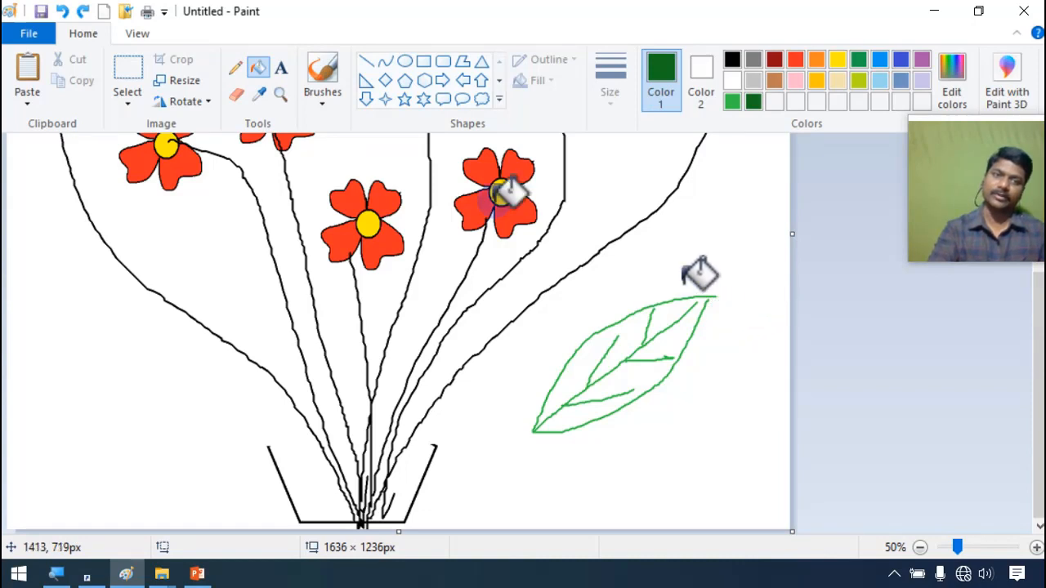
Step: Close the gap at the leaf's upper tip with a pencil mark and fill the whole leaf with dark green
click(235, 67)
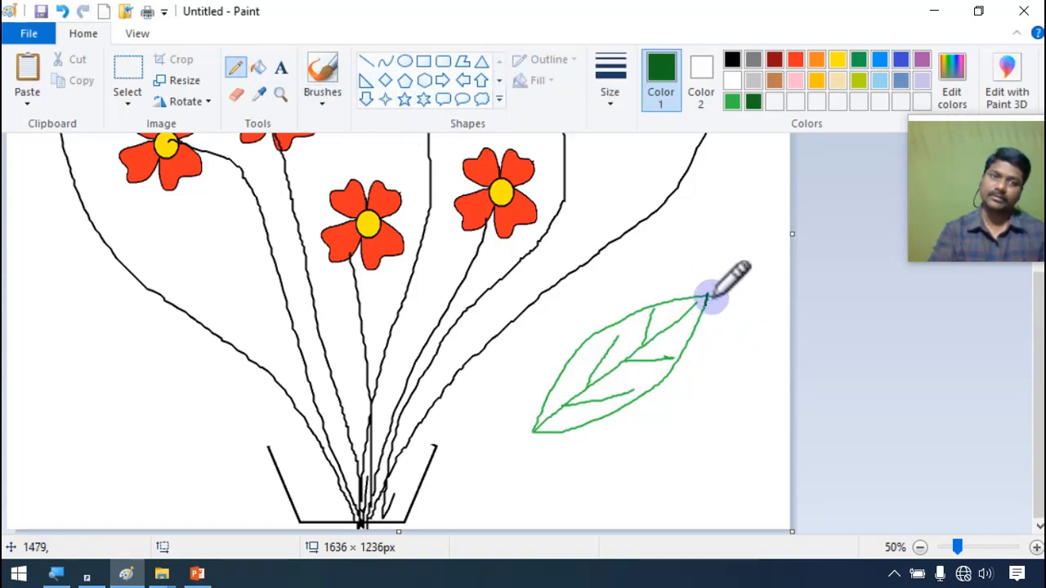
click(258, 68)
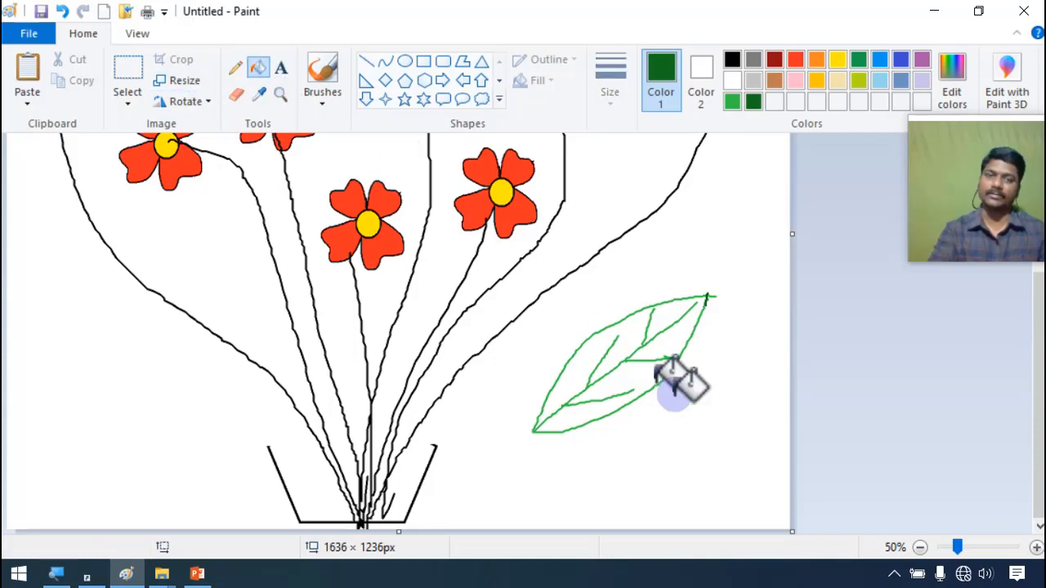
click(604, 377)
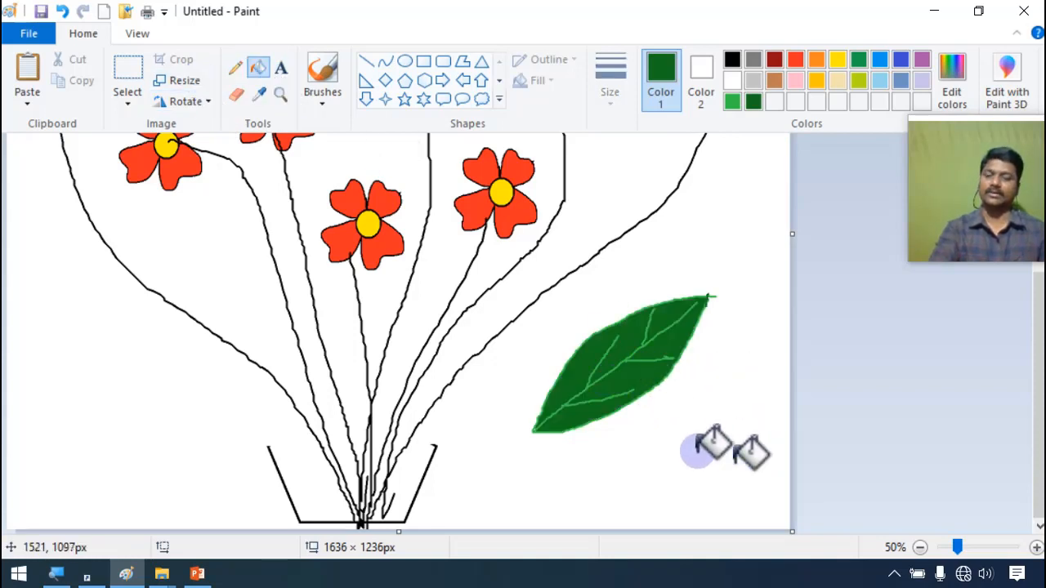
ctrl+scroll(643, 397, down, 1)
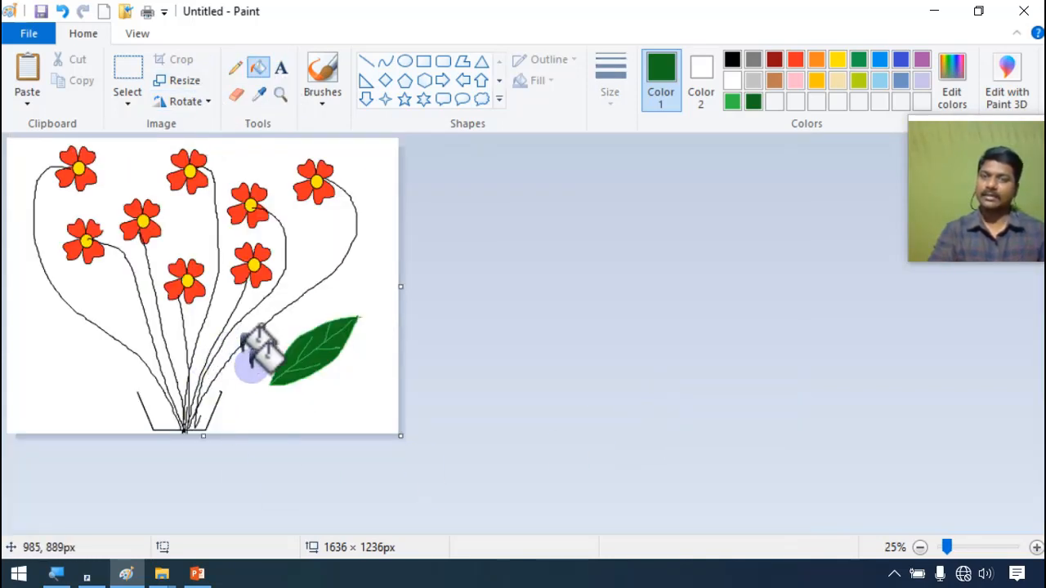
click(124, 91)
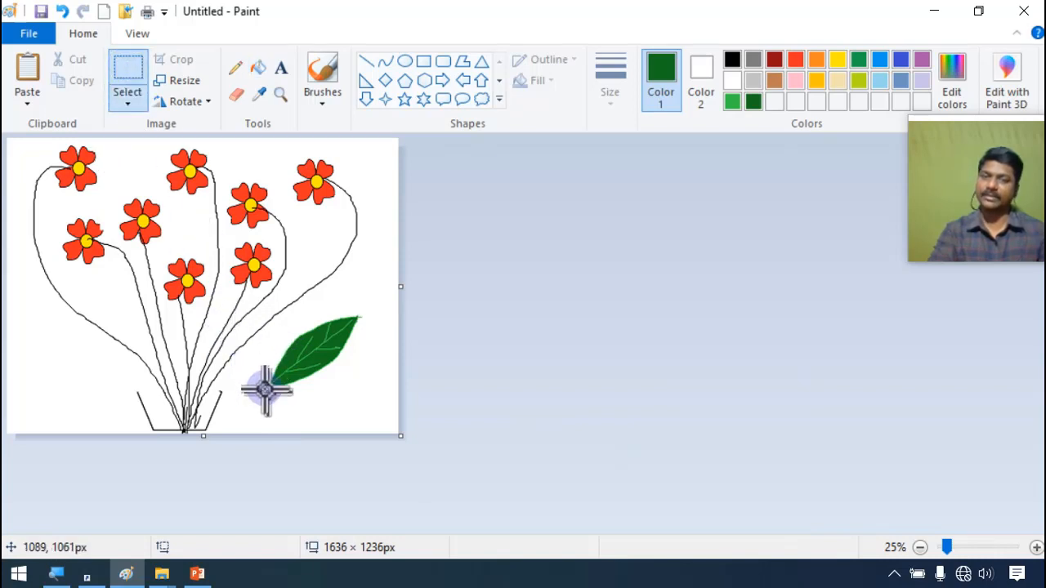
drag(240, 295, 381, 406)
click(449, 409)
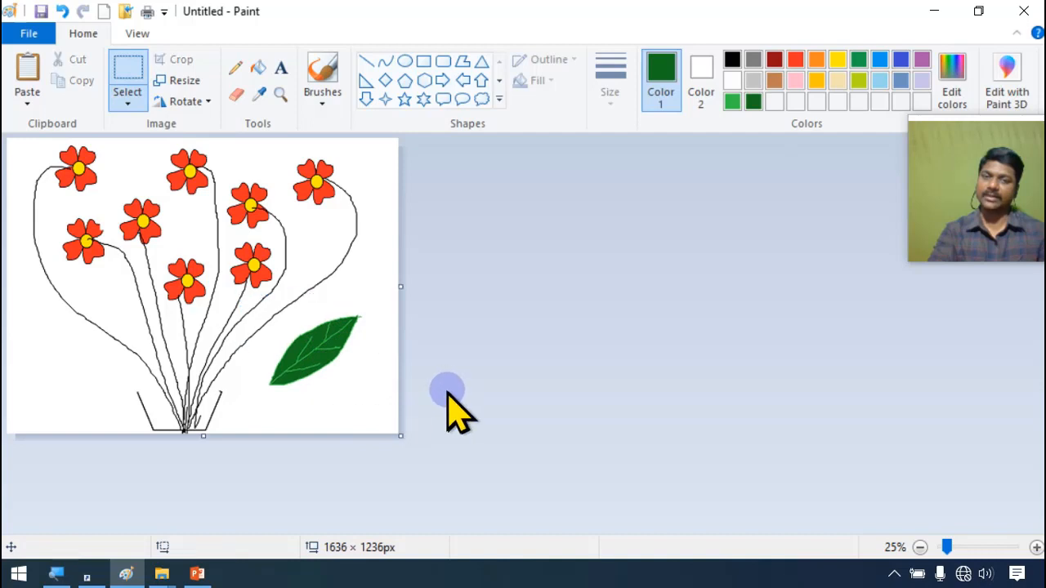
Step: Outline the leaf with a free-form selection, shrink it to about 440 × 348 px and place it over the pot's right side
click(128, 96)
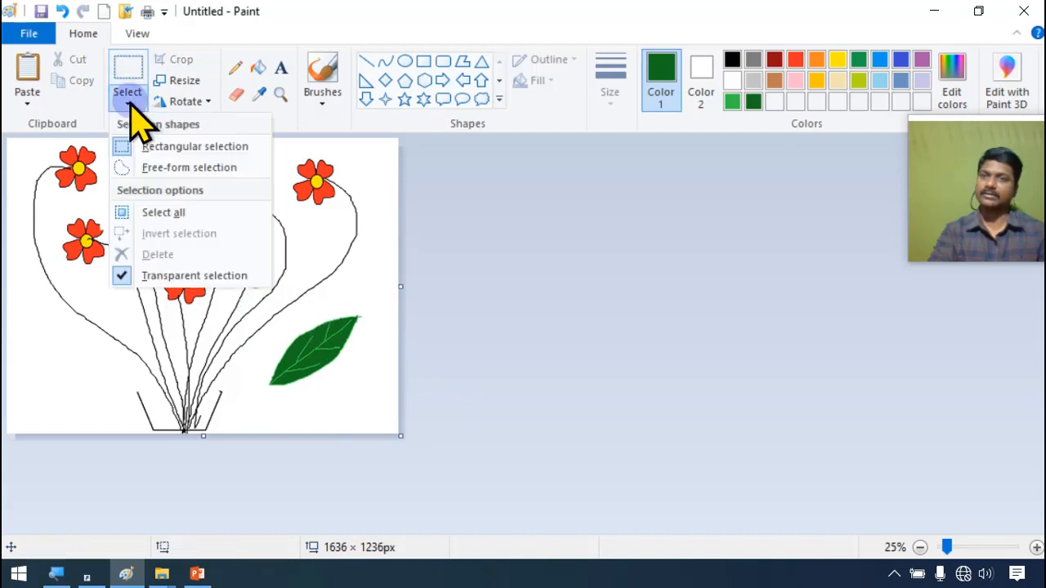
click(157, 167)
mouse_move(254, 399)
mouse_down()
mouse_move(274, 333)
mouse_move(303, 311)
mouse_move(360, 306)
mouse_move(385, 334)
mouse_move(359, 393)
mouse_move(291, 412)
mouse_move(249, 384)
mouse_up()
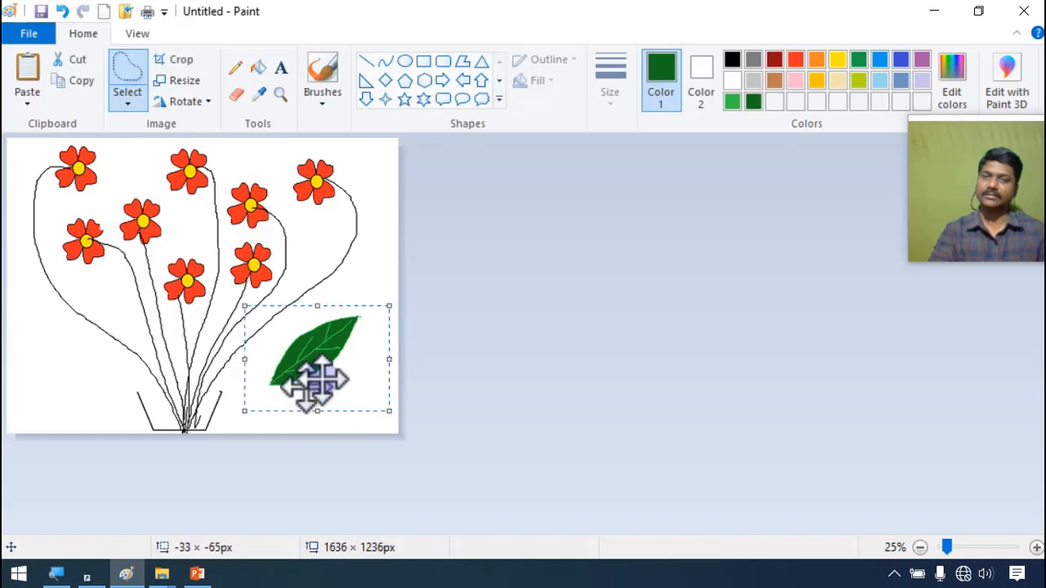
drag(389, 307, 222, 406)
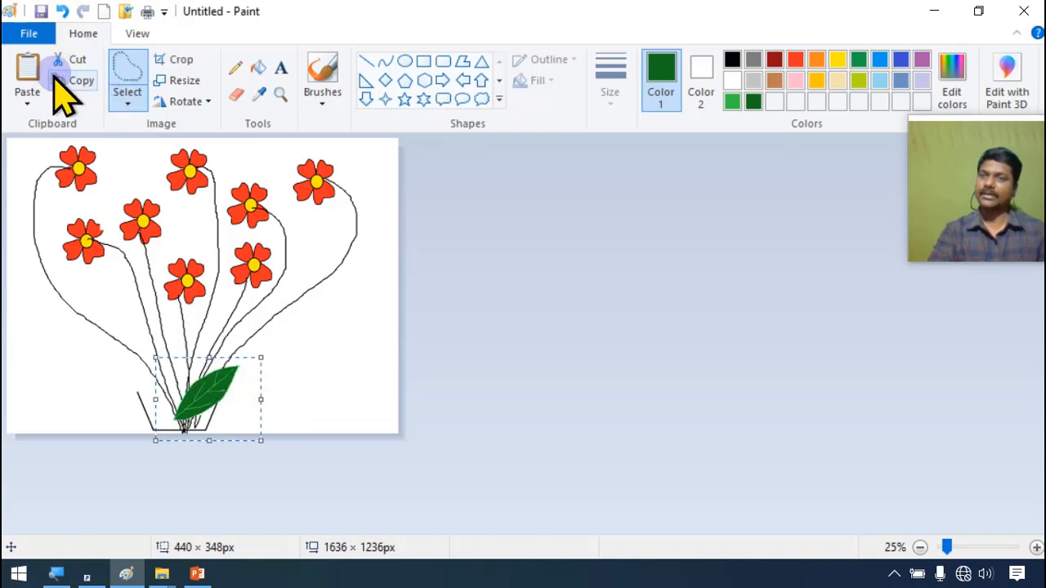
Step: Paste a copy of the leaf, flip it horizontally and place it over the pot's left side, mirroring the first leaf
click(82, 84)
click(27, 73)
drag(52, 168, 180, 403)
click(185, 101)
click(214, 208)
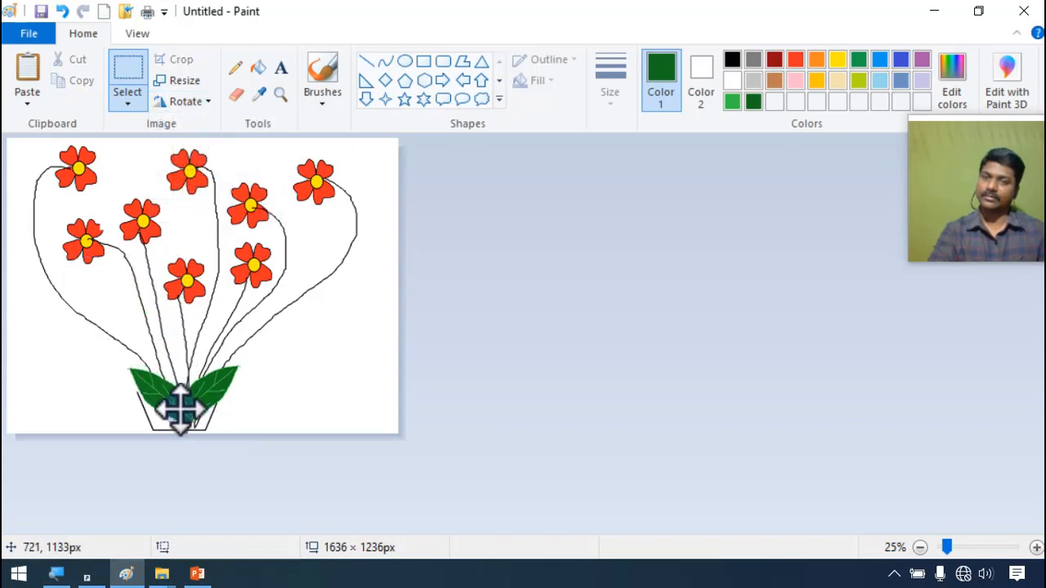
Step: Paste another leaf, shrink it to about 304 × 280 px and place it just above the pot's right leaf
click(78, 81)
click(27, 73)
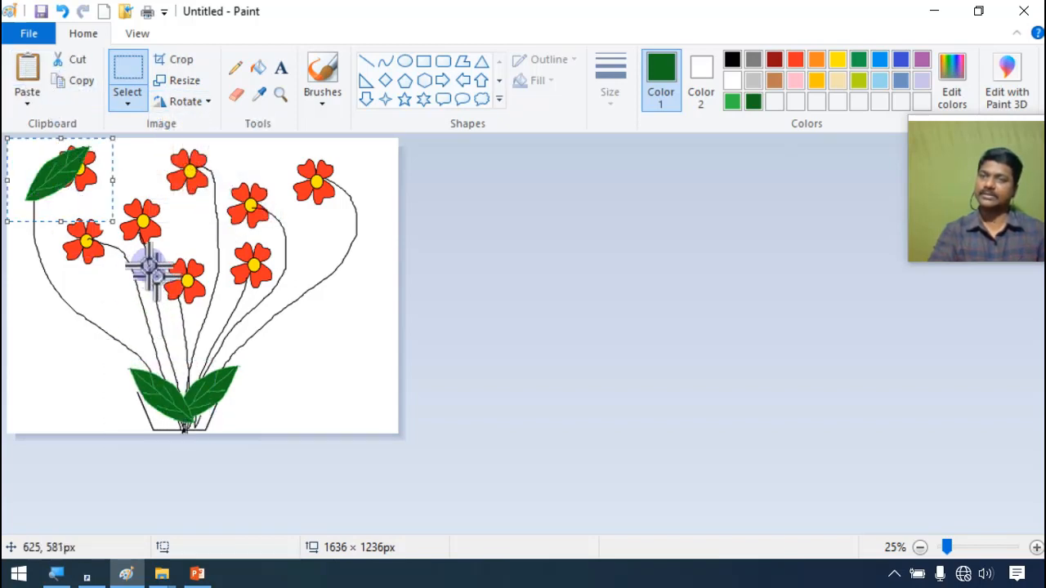
drag(79, 205, 202, 380)
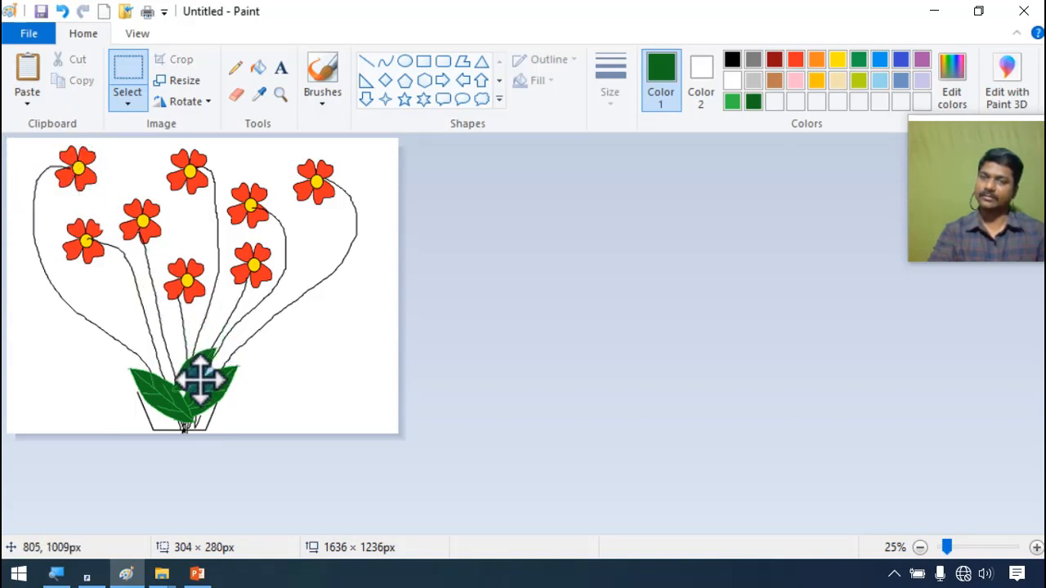
Step: Paste another leaf, shrink it to about 308 × 304 px, flip it horizontally and place it above the pot's left leaf
click(33, 67)
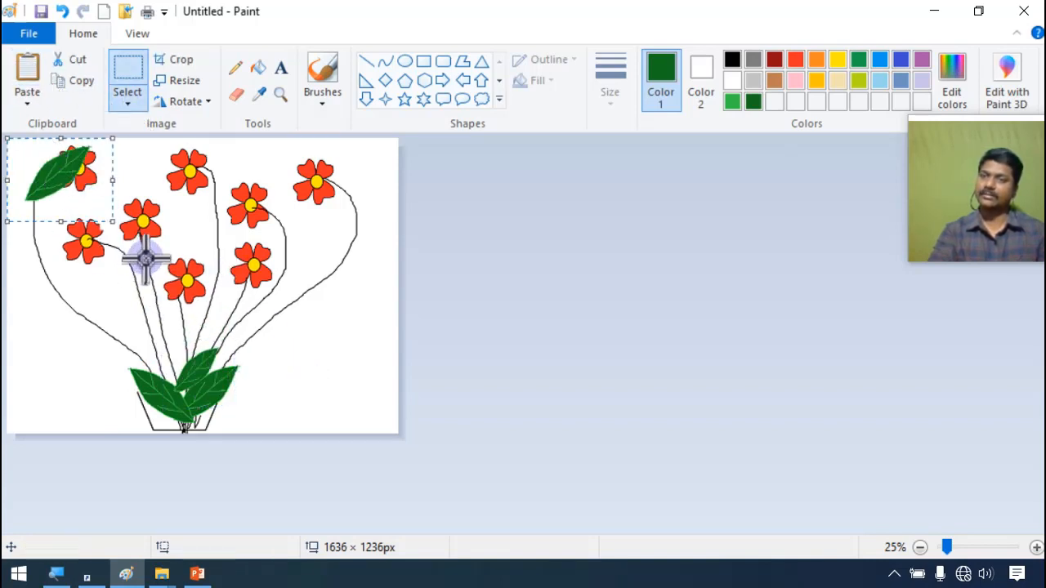
drag(82, 212, 80, 211)
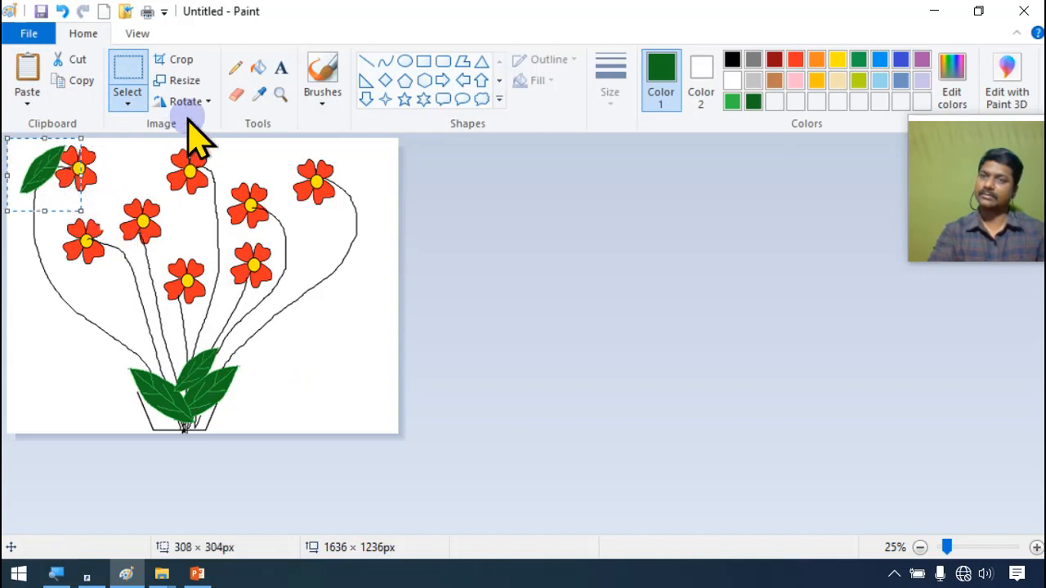
click(184, 101)
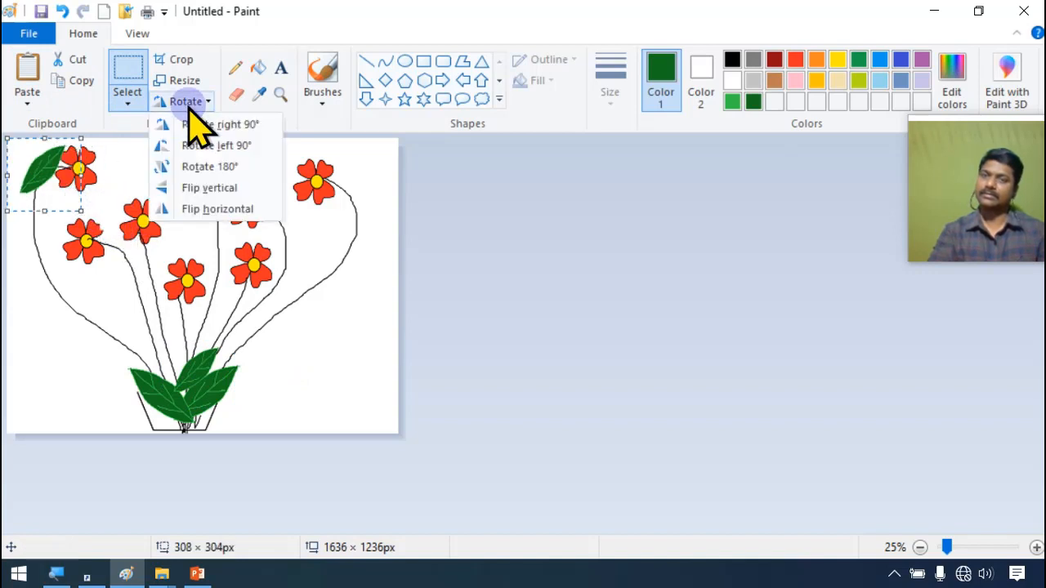
click(214, 209)
drag(70, 169, 176, 374)
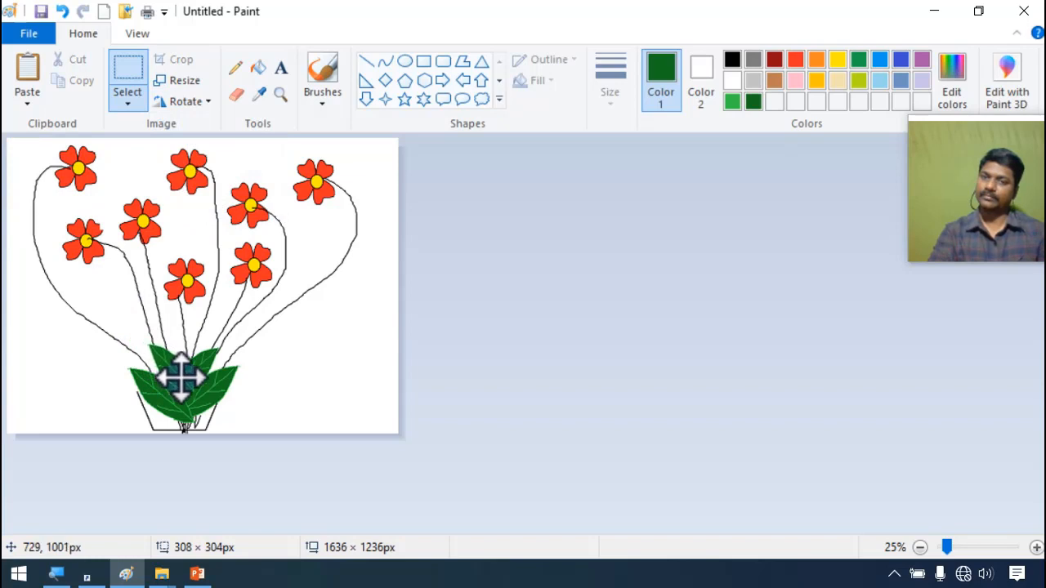
Step: Paste a horizontally flipped leaf shrunk to about 196 × 196 px and place copies on the far-left stem and the next stem inward
click(31, 72)
drag(74, 202, 141, 308)
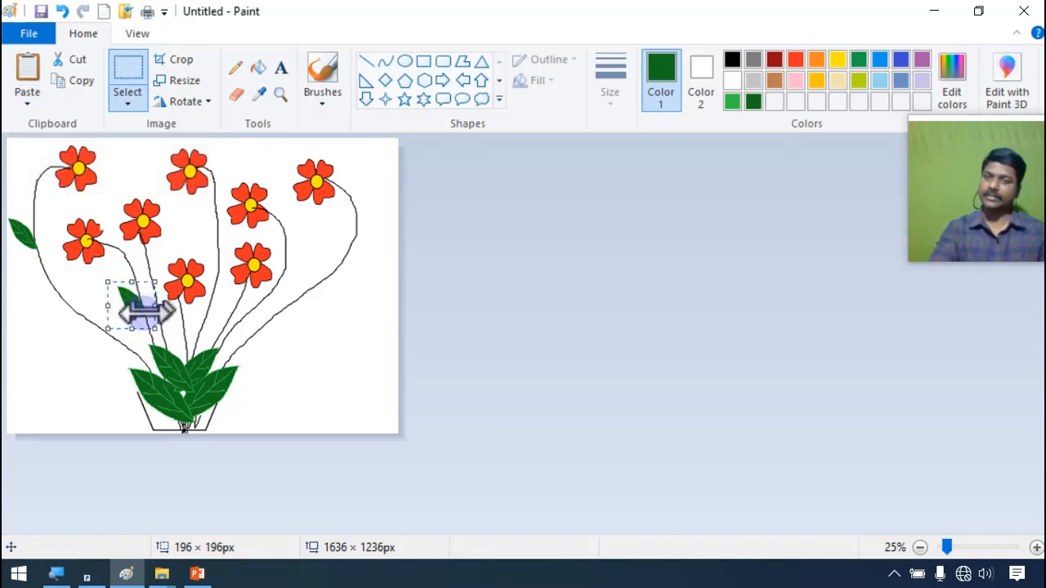
drag(129, 306, 216, 311)
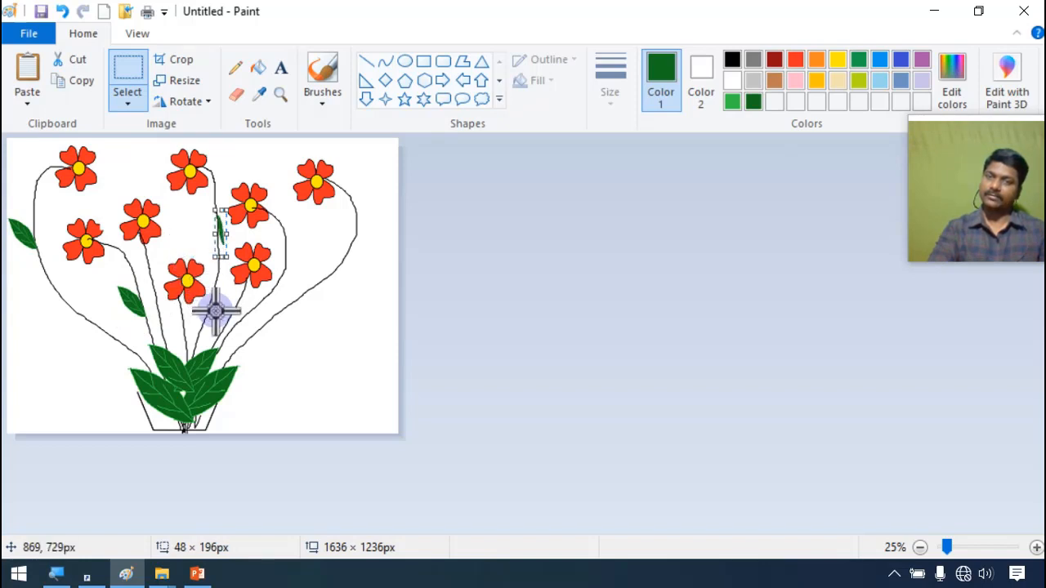
Step: Paste another horizontally flipped leaf, shrink it to about 216 × 220 px and place six copies along the inner and right-hand stems
click(27, 78)
drag(80, 214, 196, 237)
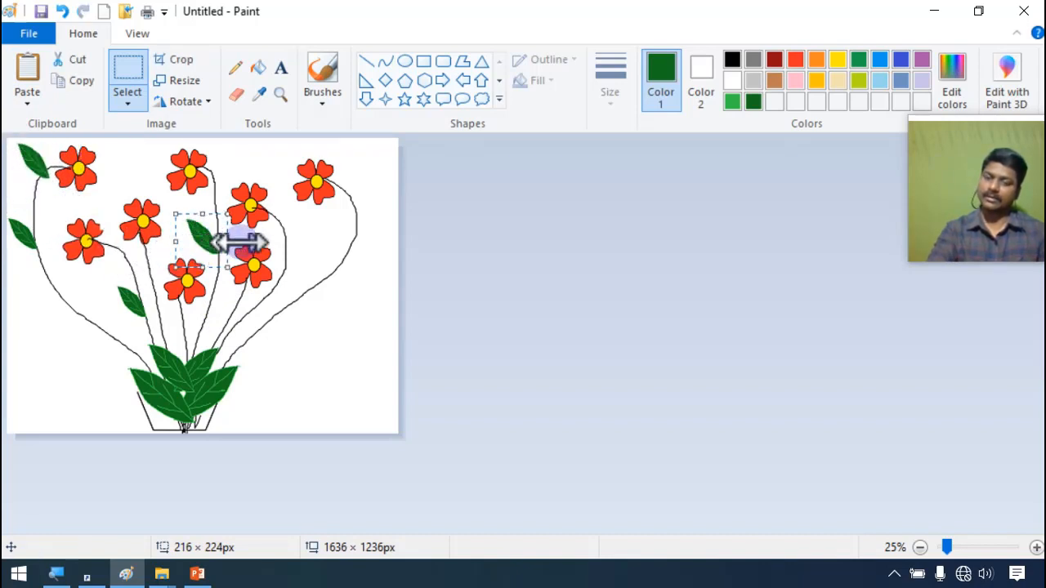
key(ctrl+z)
key(ctrl+z)
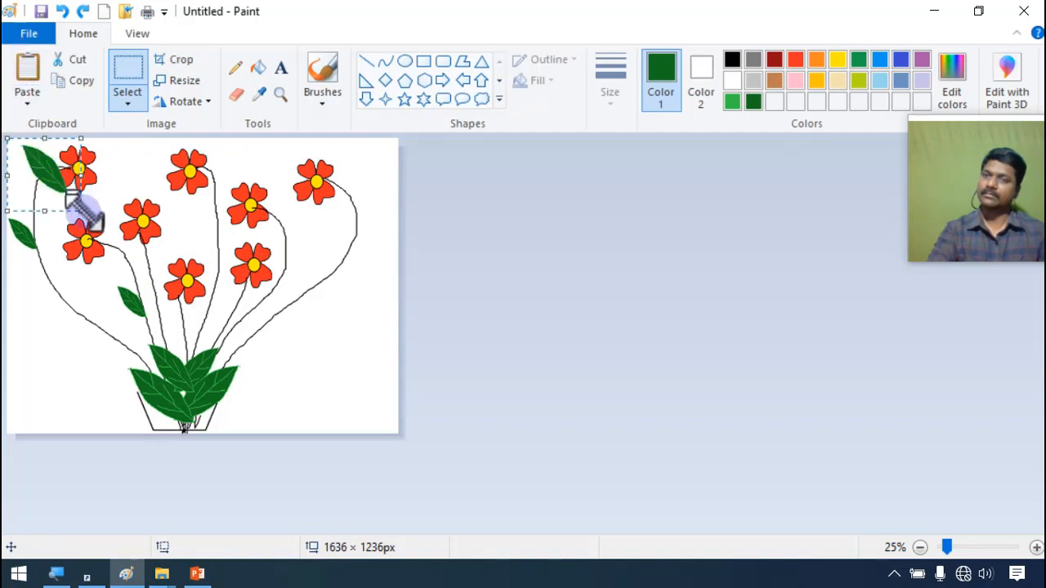
drag(72, 202, 40, 204)
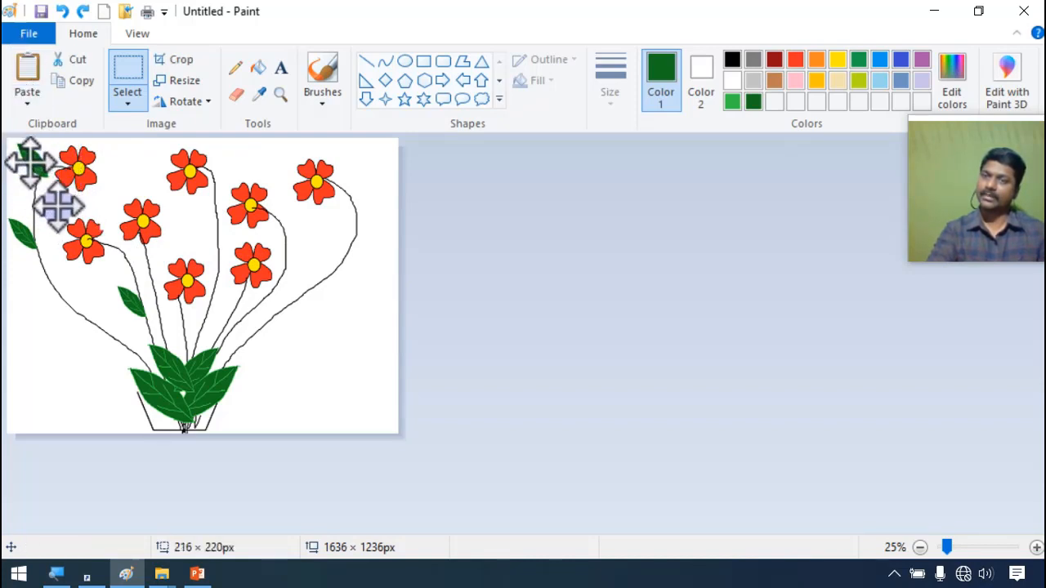
drag(28, 159, 229, 302)
click(265, 294)
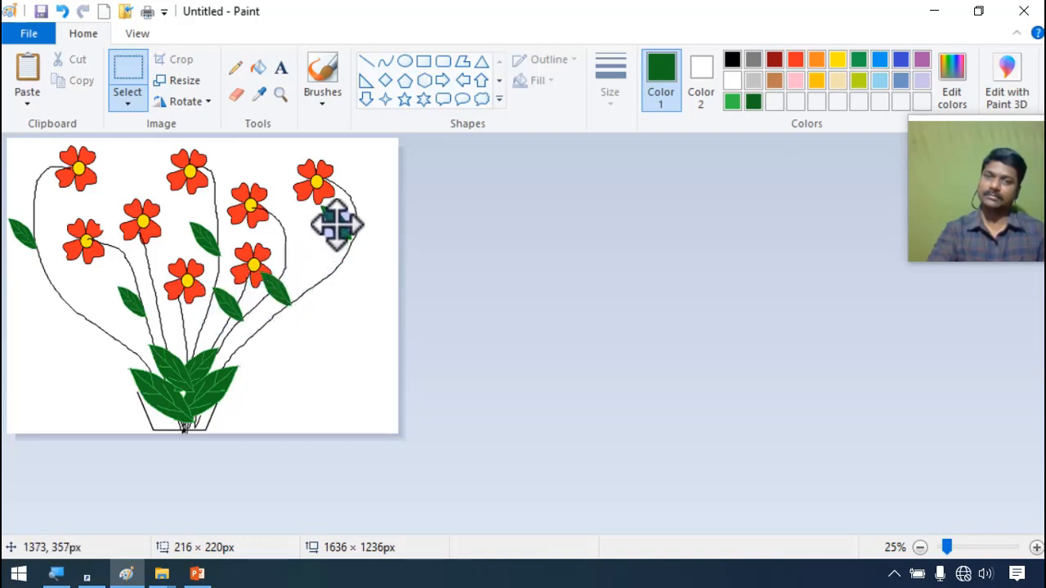
click(159, 315)
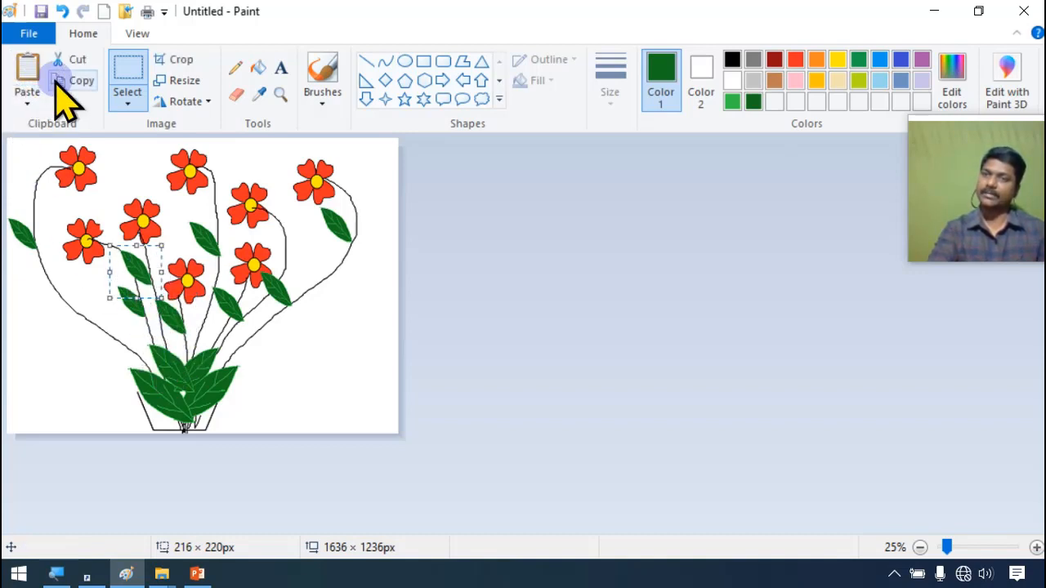
Step: Paste a copy of the small leaf in the empty area right of the pot and flip it horizontally
click(73, 81)
click(27, 72)
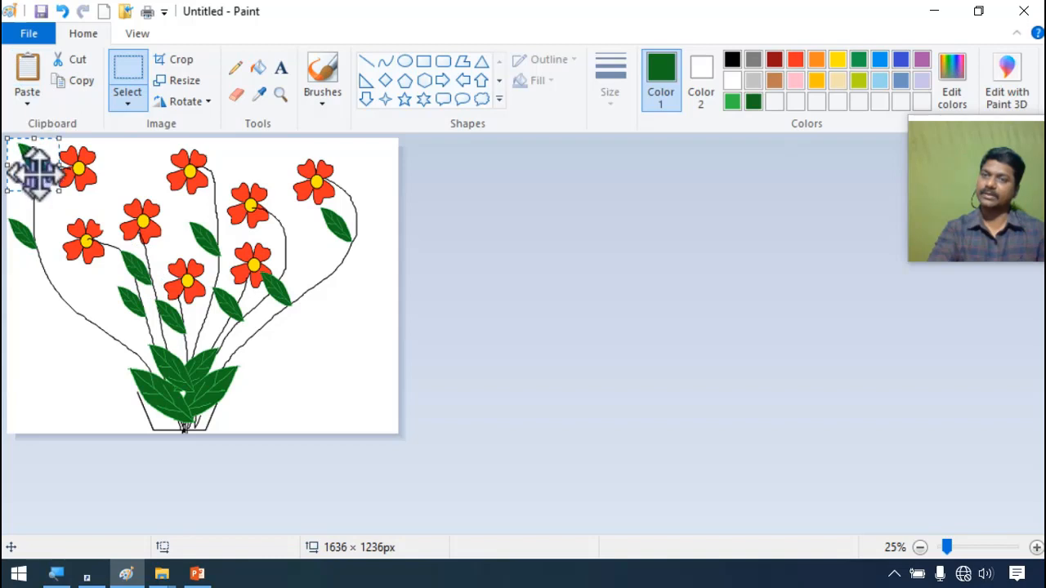
drag(35, 170, 316, 362)
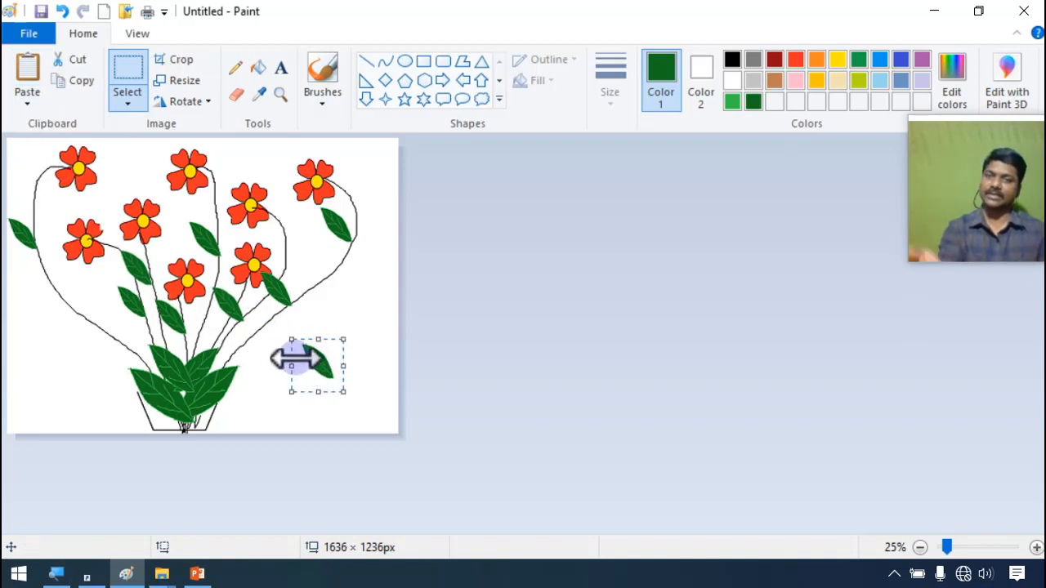
click(196, 105)
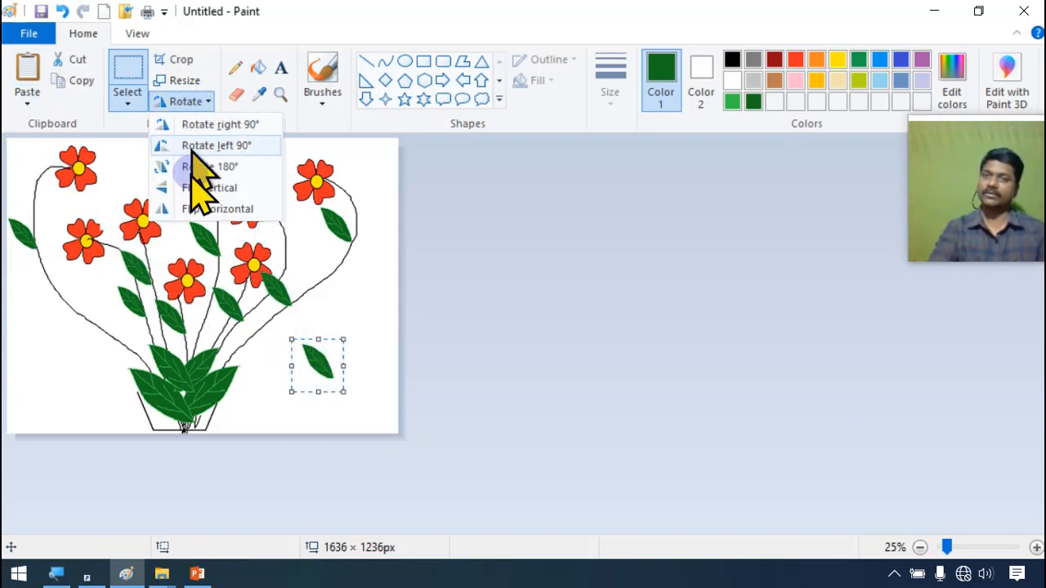
click(225, 208)
Step: Place seven copies of the newly flipped small leaf along the far-left, inner and right-hand stems
click(340, 303)
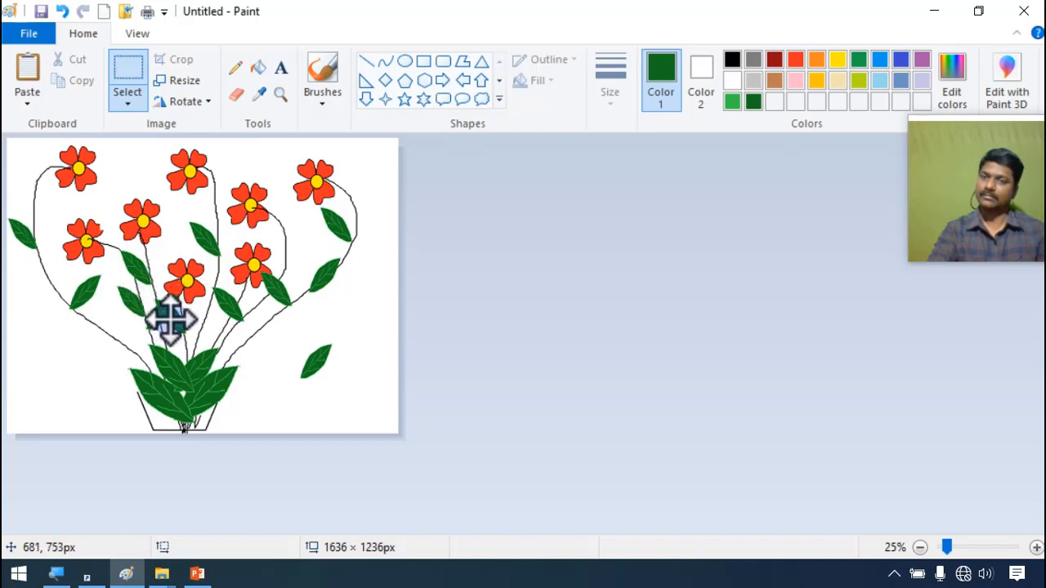
click(236, 331)
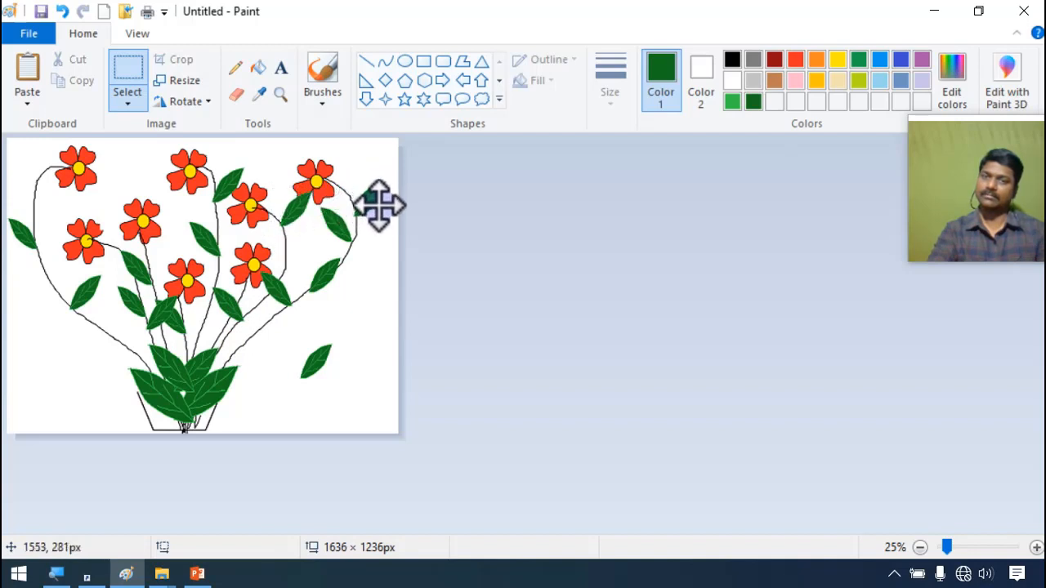
click(280, 329)
Step: Select the spare small leaf in the empty area right of the pot and delete it
drag(242, 300, 295, 354)
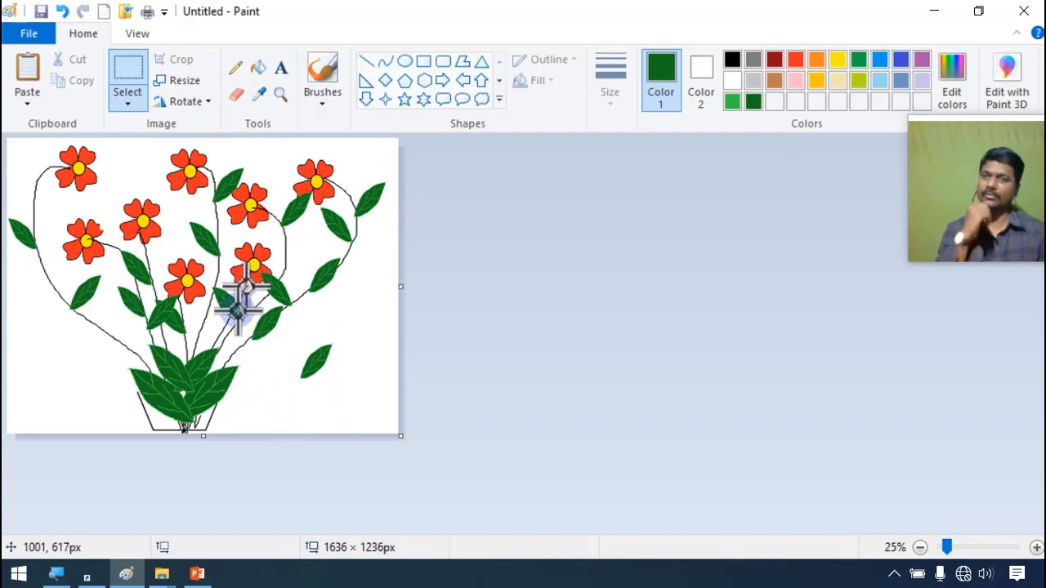
drag(282, 328, 348, 403)
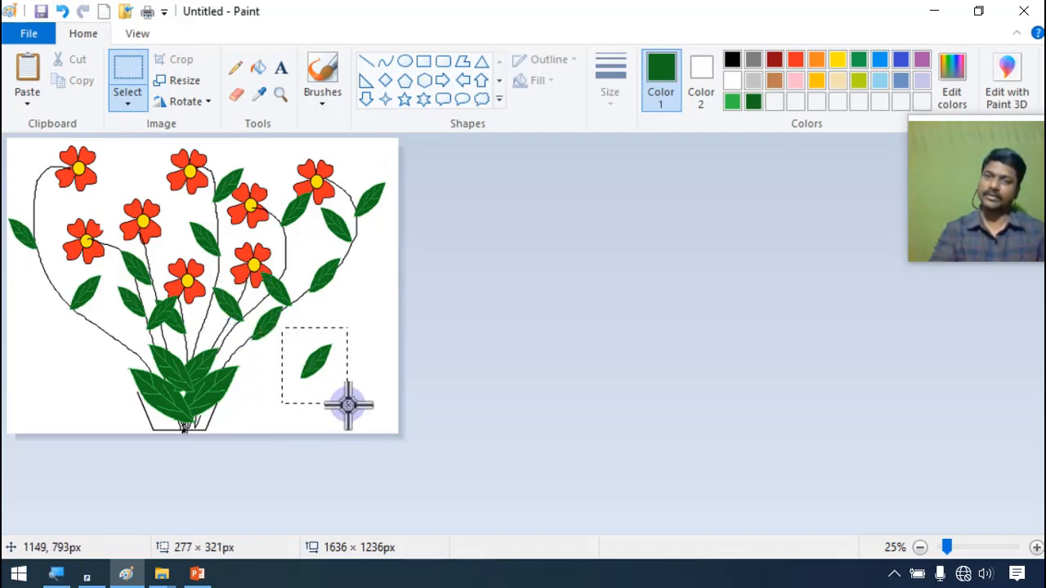
key(Delete)
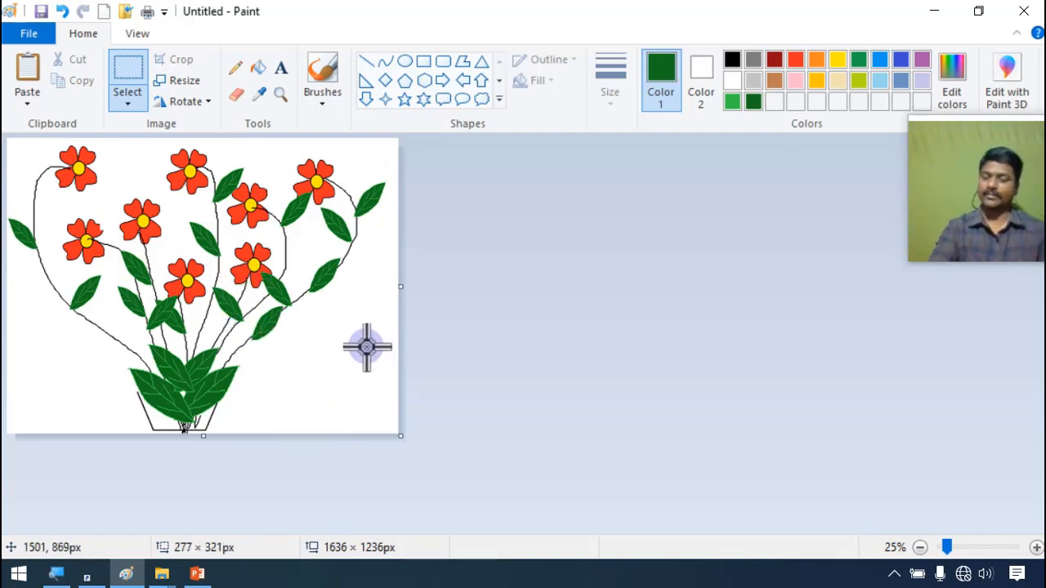
scroll(366, 346, up, 1)
scroll(362, 342, down, 1)
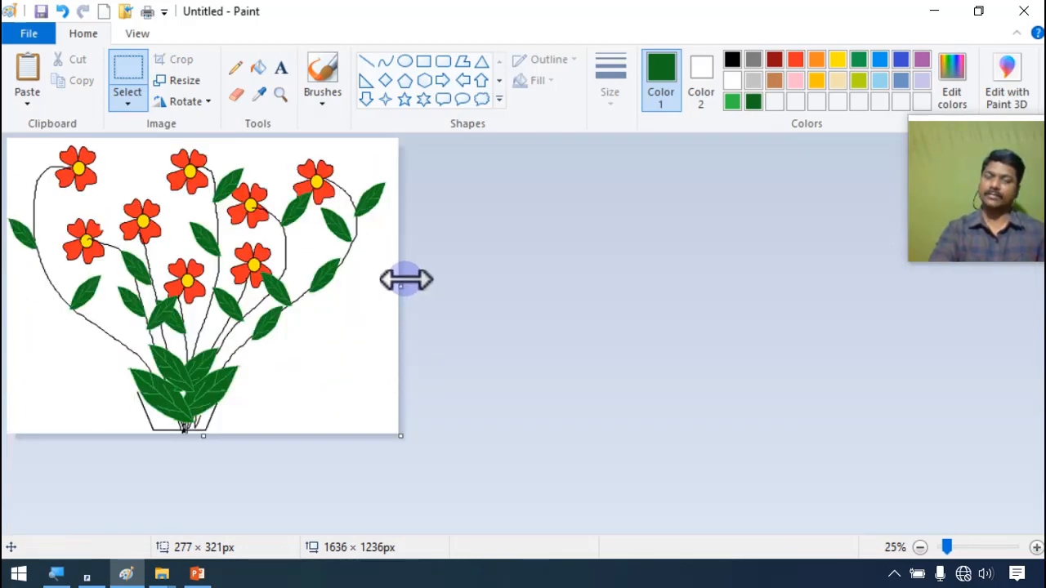
Step: Enlarge the canvas to about 3348 × 1880 px, adding blank space beside and below the flower pot
drag(400, 280, 810, 277)
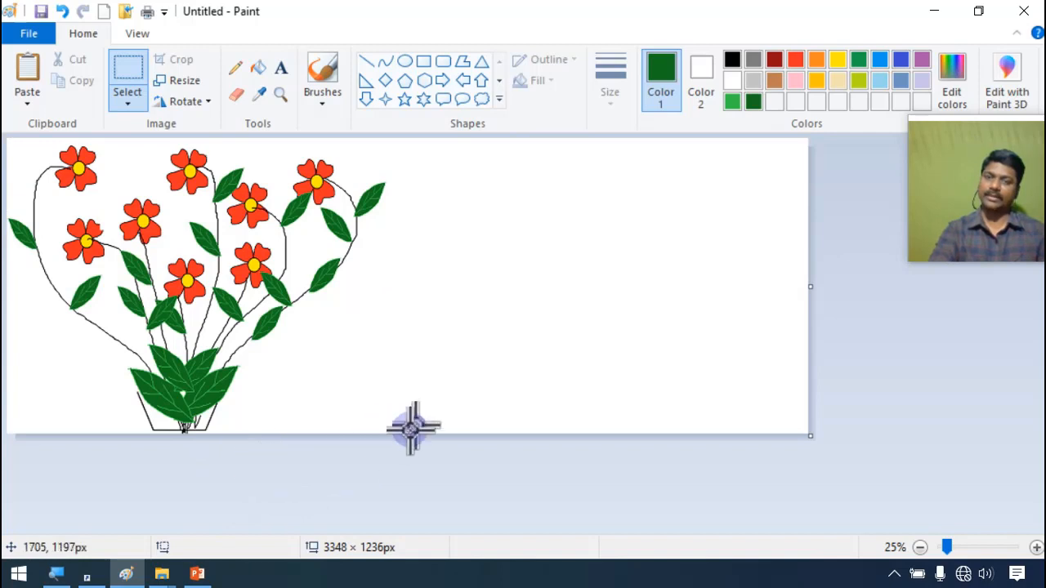
drag(409, 436, 406, 568)
scroll(401, 428, down, 1)
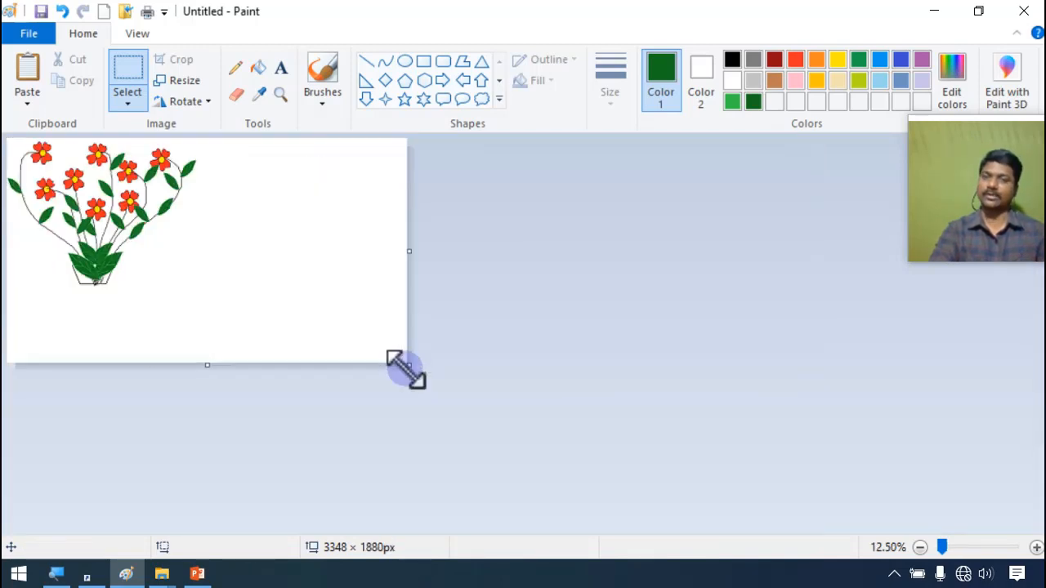
Step: Copy the whole flower pot, paste it, flip the copy horizontally and align it beside the original so their outer leaves meet
mouse_move(207, 309)
mouse_down()
mouse_move(140, 310)
mouse_move(7, 140)
mouse_up()
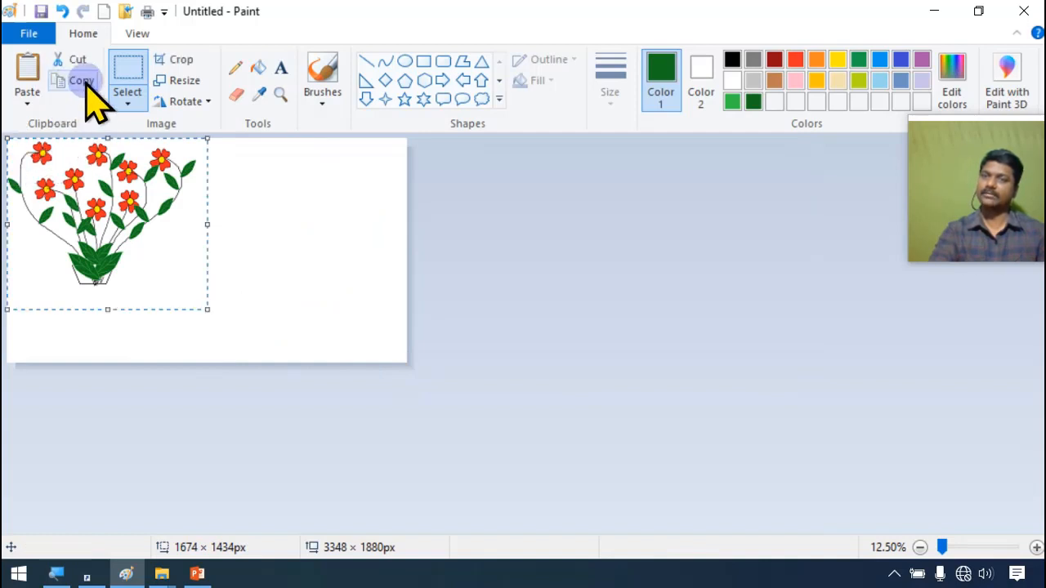
click(27, 74)
drag(51, 187, 270, 244)
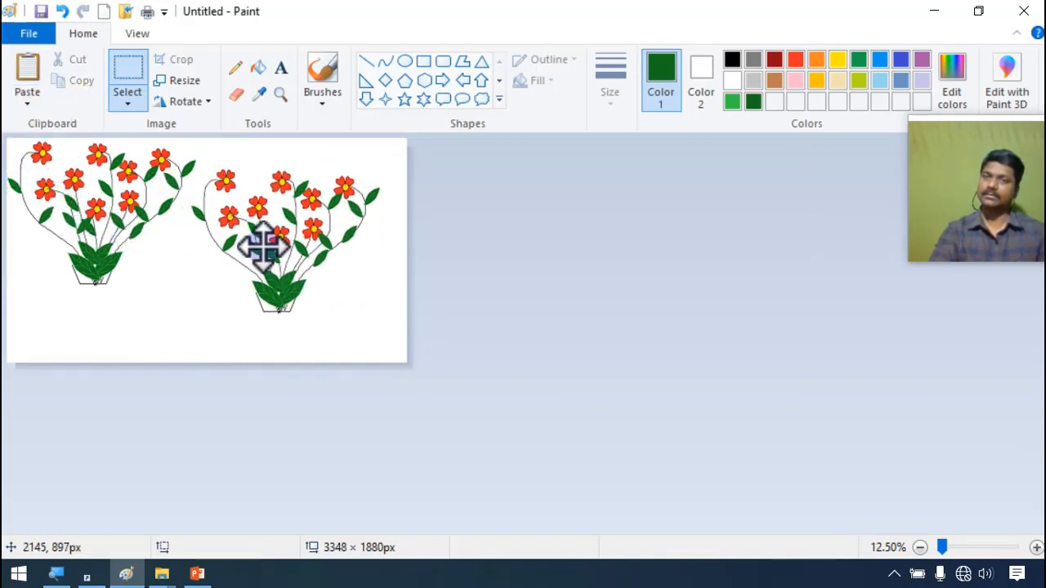
click(182, 101)
click(216, 209)
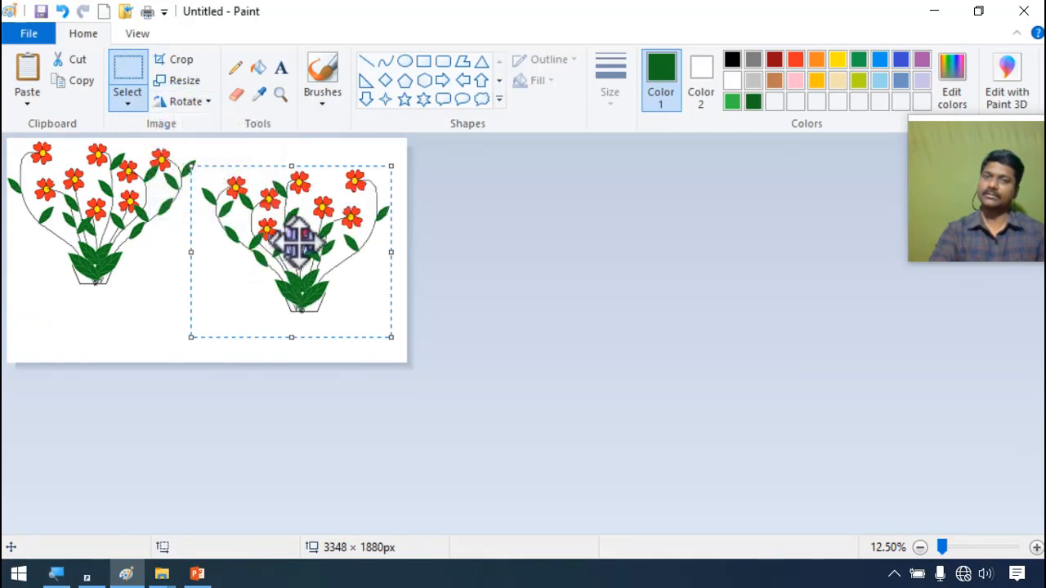
drag(299, 235, 292, 218)
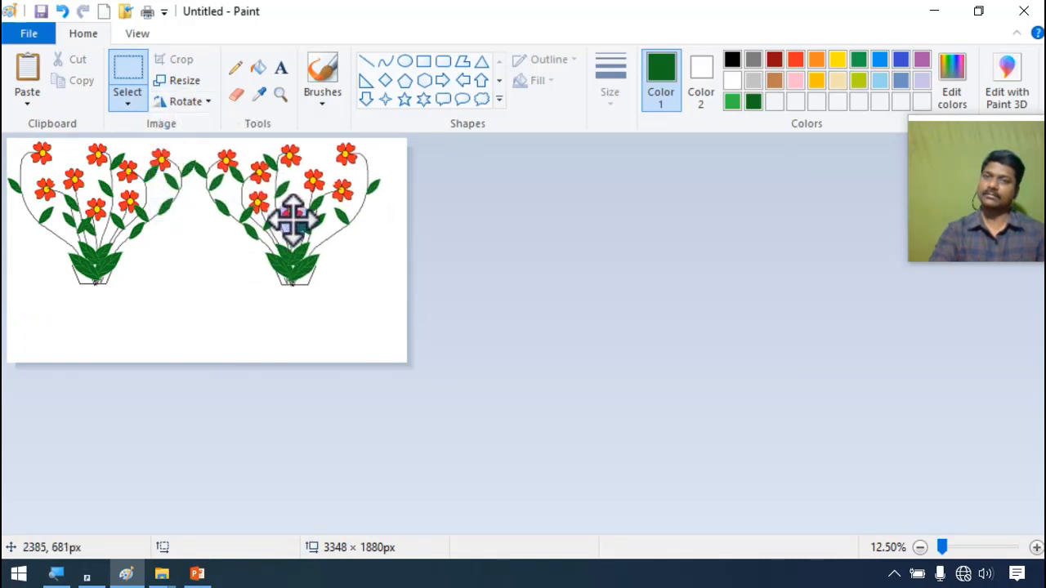
click(479, 260)
Step: Extend the canvas height to about 3176 px and paste a copy of both flower pots lower on the canvas
click(232, 381)
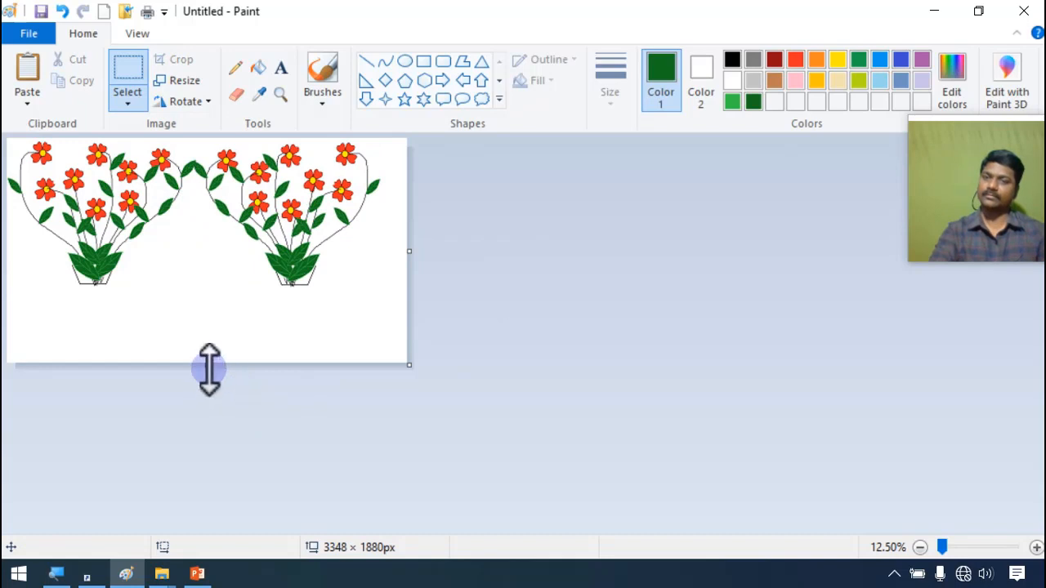
drag(209, 369, 237, 520)
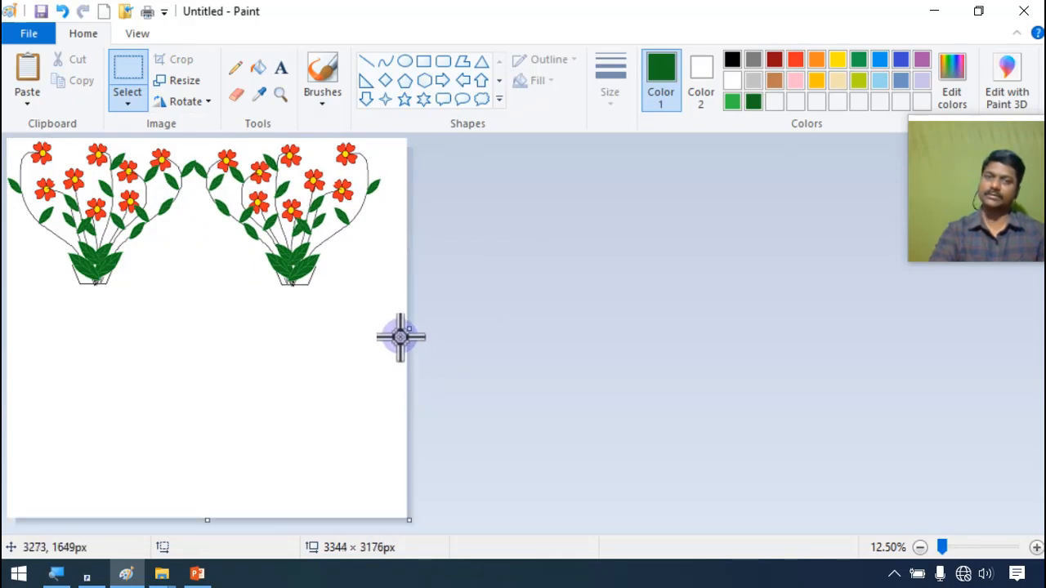
drag(400, 337, 25, 123)
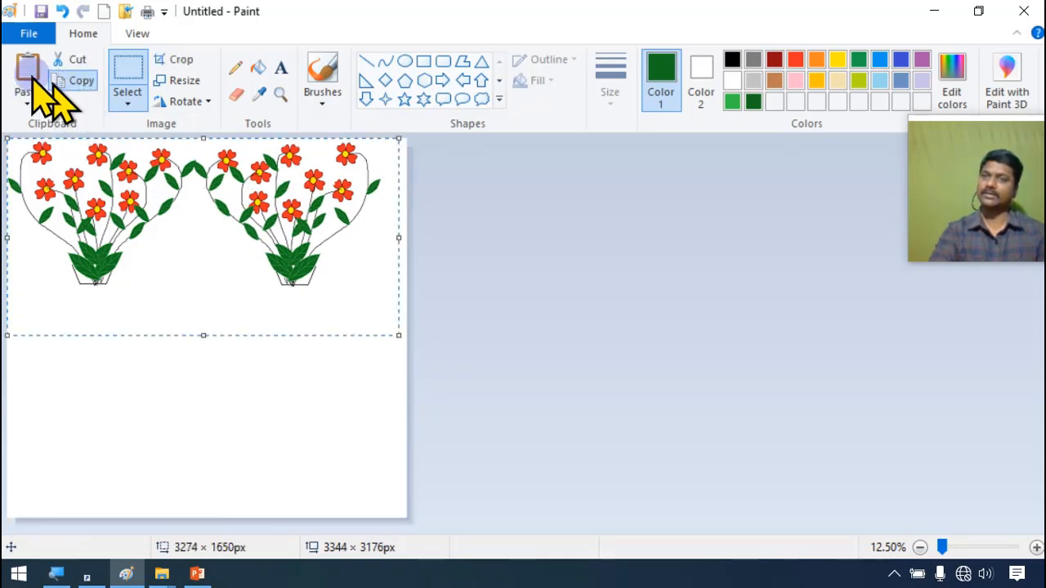
click(31, 82)
drag(171, 215, 176, 278)
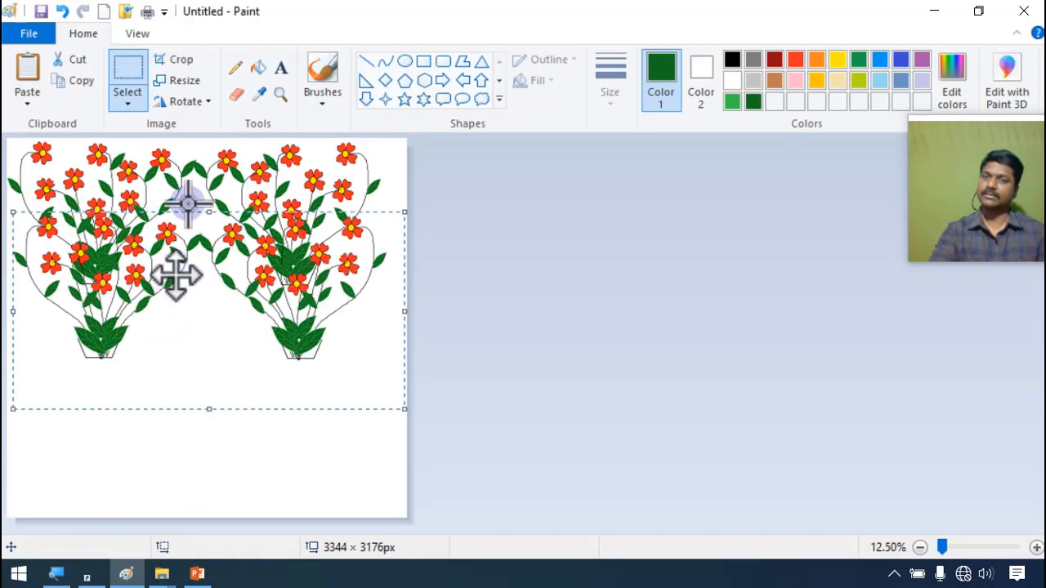
Step: Flip the pasted pair of pots vertically and align it base to base beneath the original pair
click(188, 104)
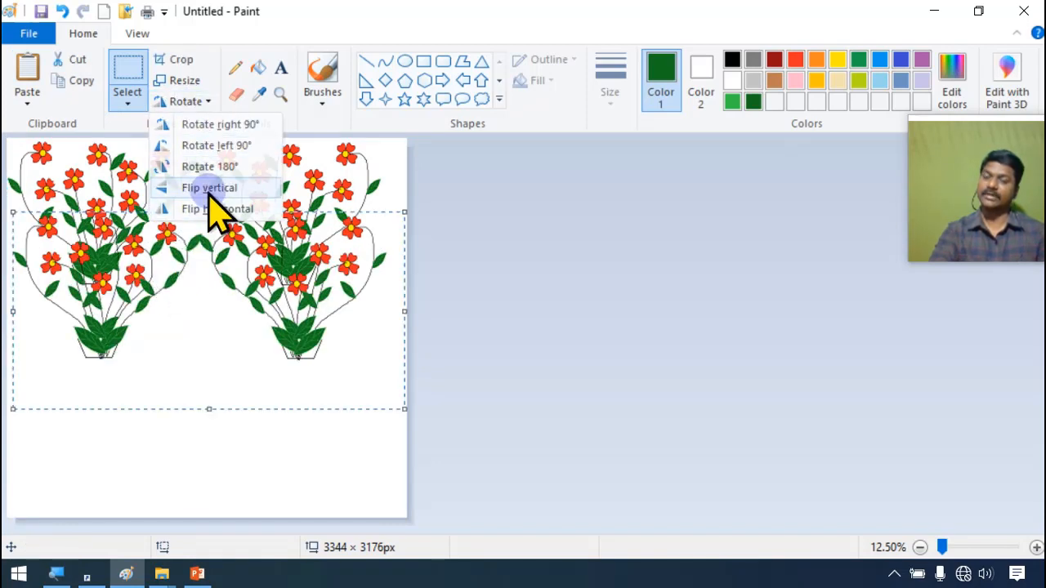
click(209, 188)
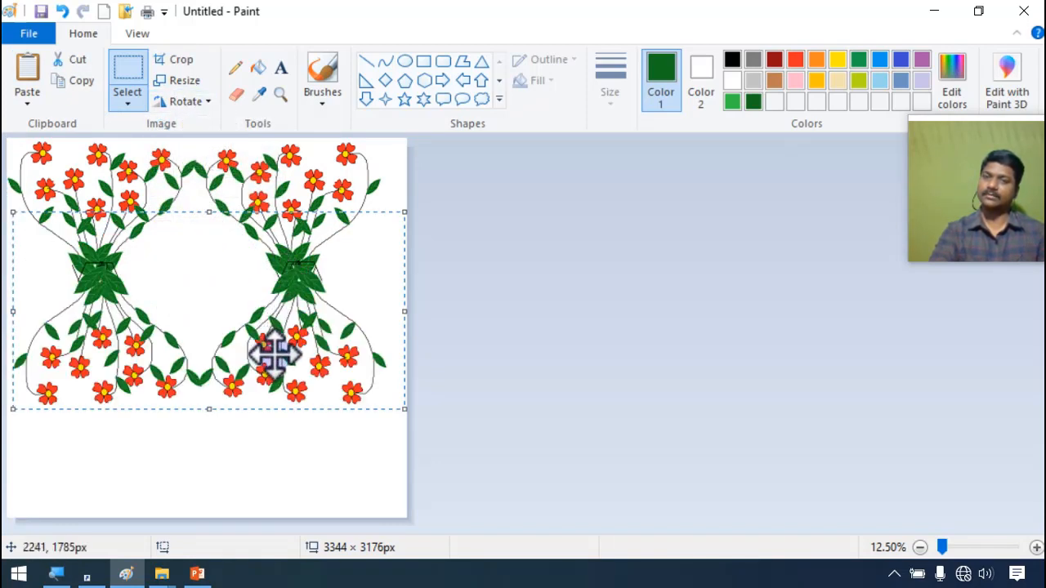
drag(275, 353, 275, 323)
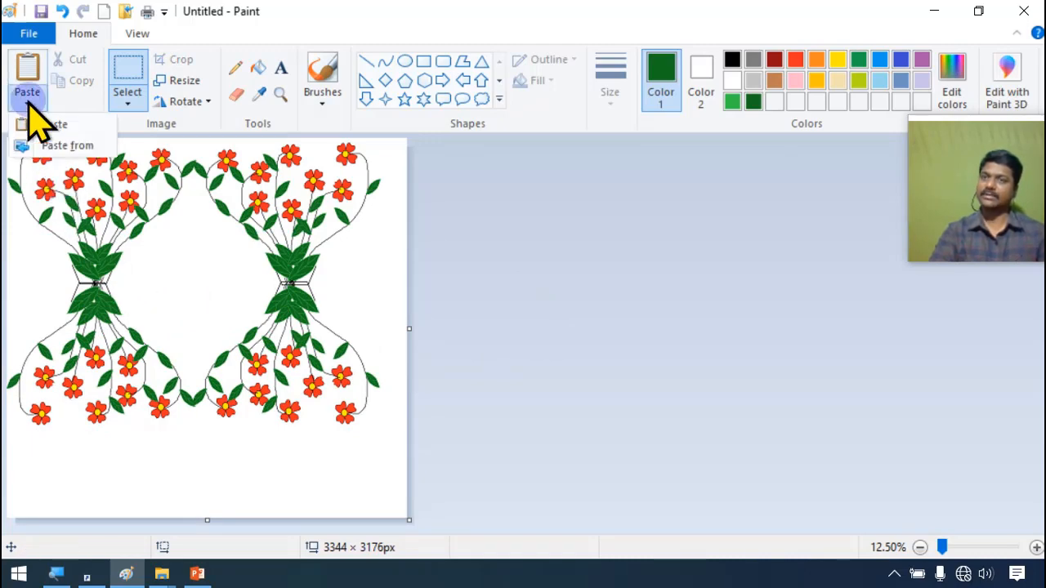
Step: Insert the Koala picture from the Pictures folder into the drawing
click(79, 145)
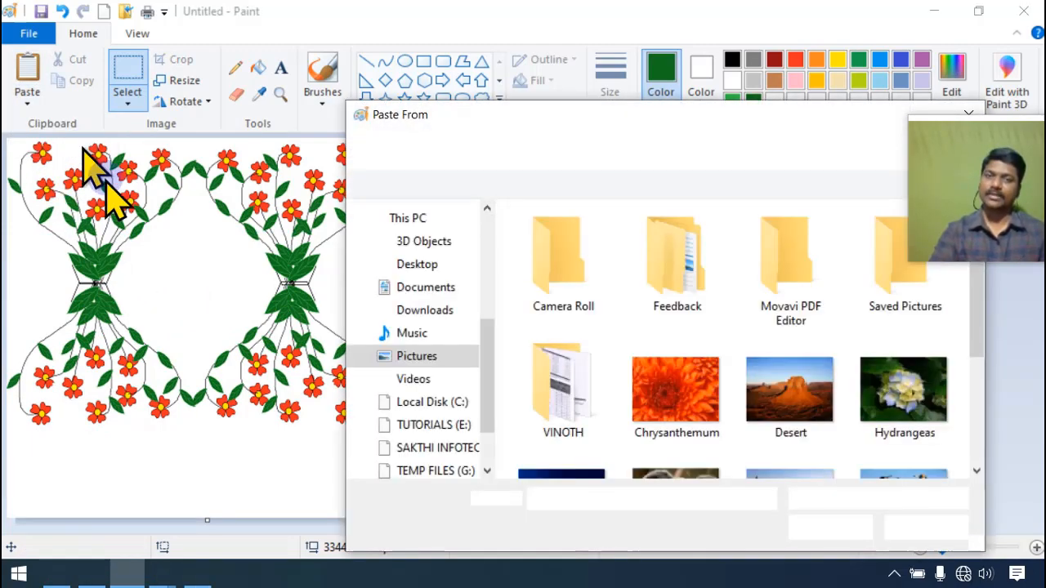
drag(717, 116, 594, 72)
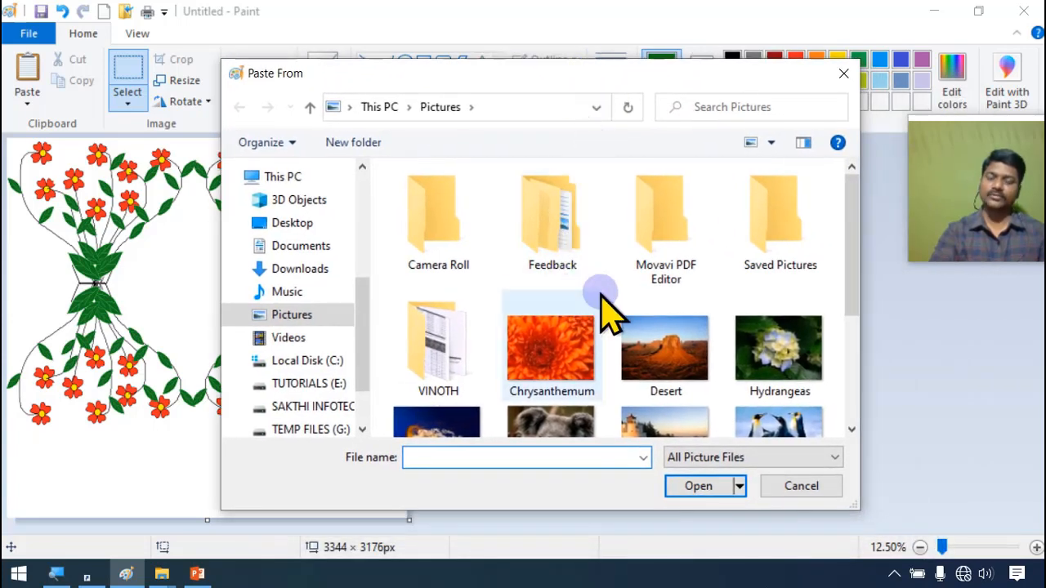
scroll(609, 307, down, 1)
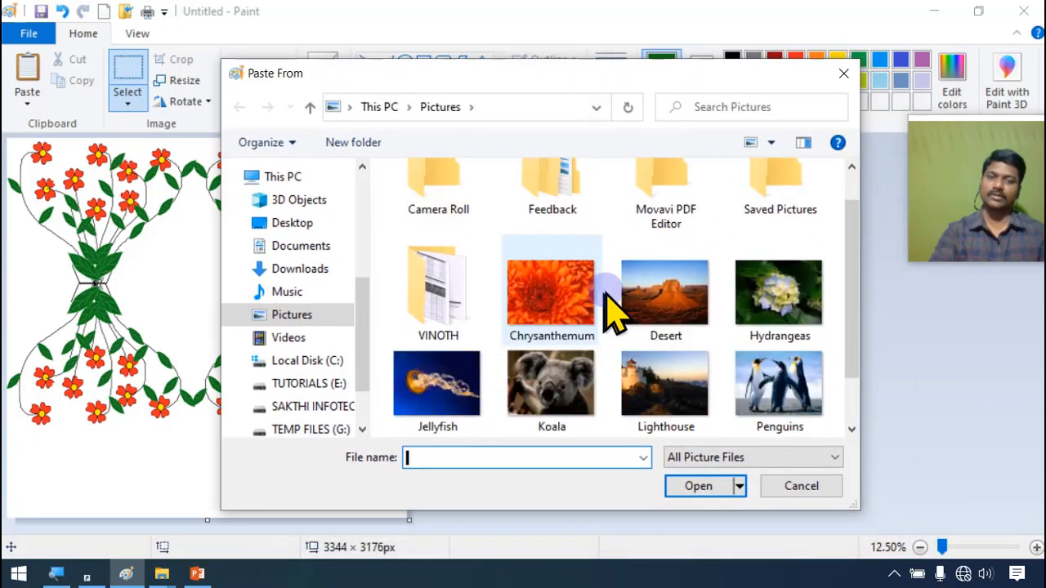
click(569, 403)
double_click(570, 402)
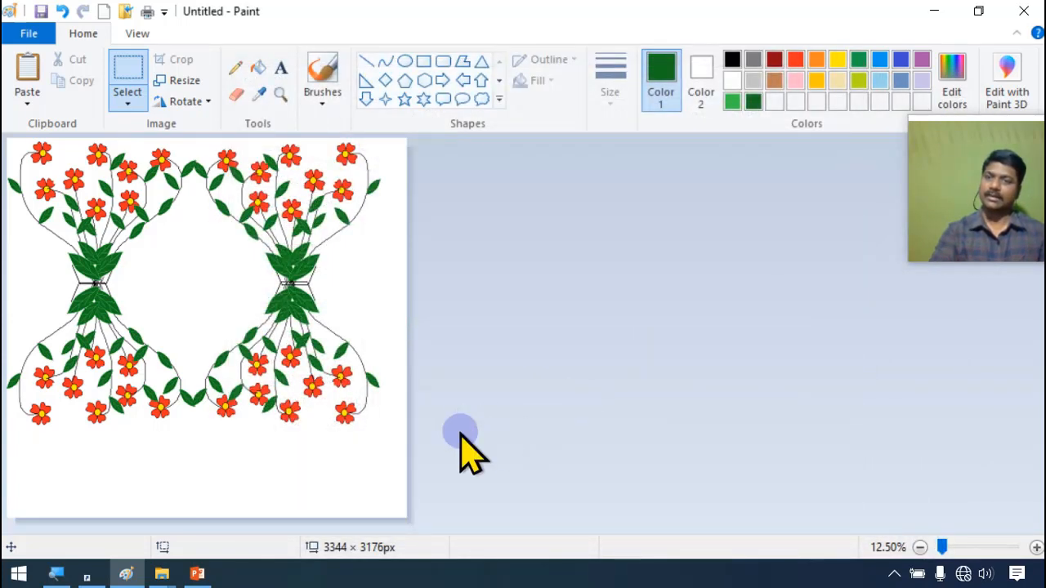
Step: Shrink the koala picture to about 1016 × 736 px and centre it in the gap between the four flower pots
drag(122, 226, 225, 289)
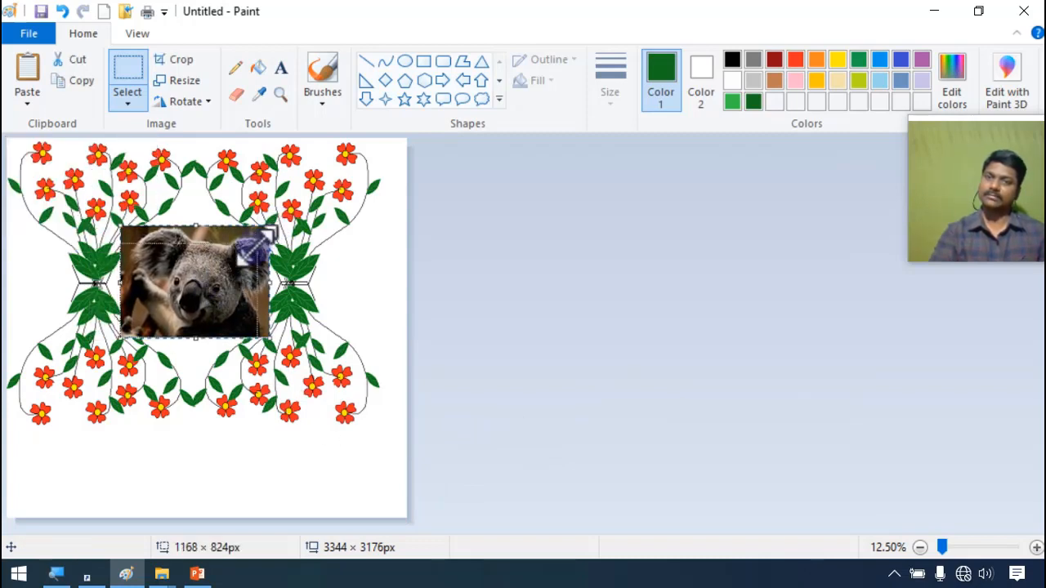
drag(242, 250, 241, 251)
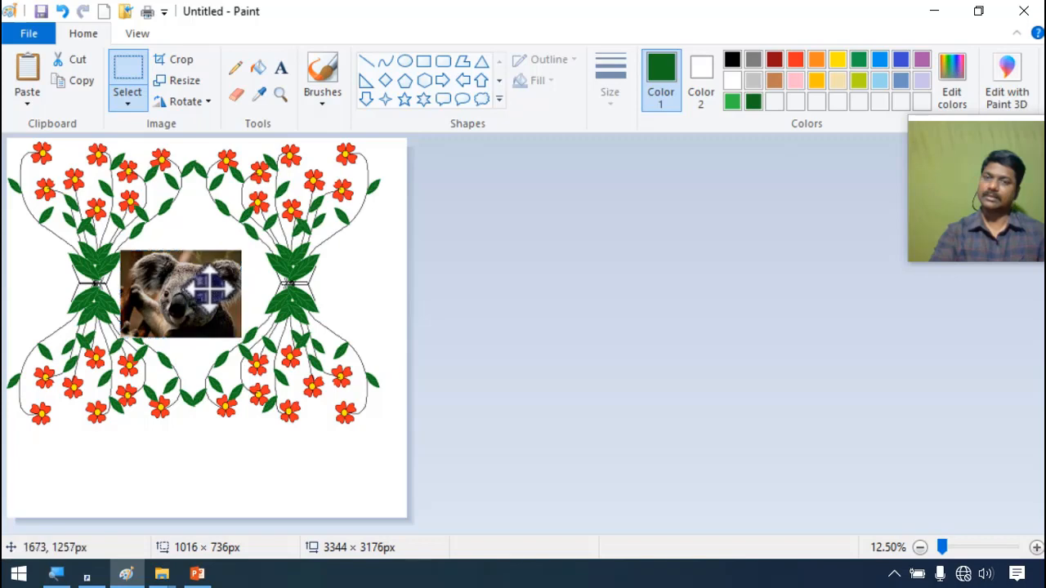
drag(210, 287, 213, 284)
click(532, 310)
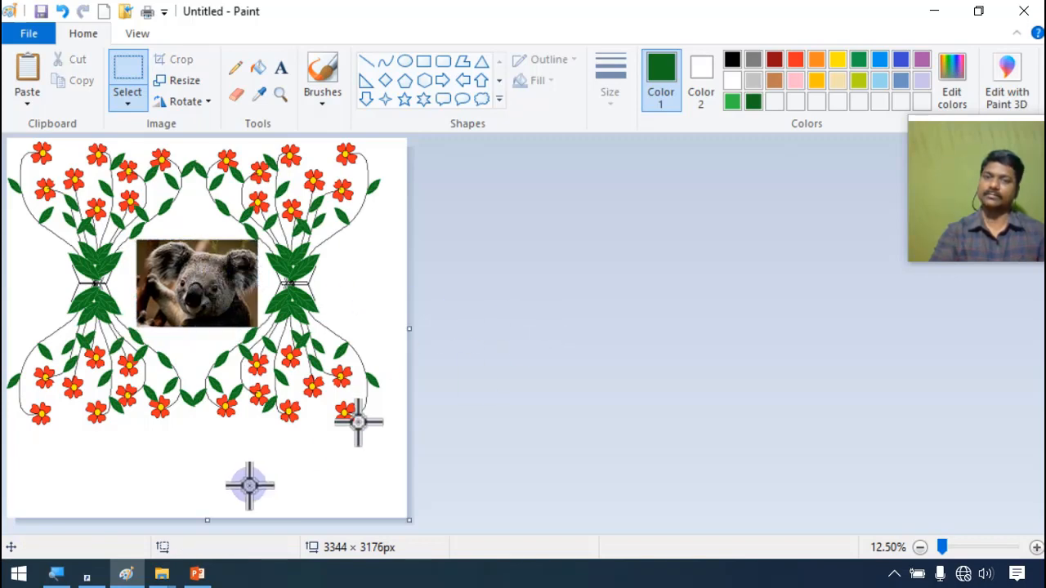
Step: Reduce the canvas height to about 2528 px to trim the blank area below the design
drag(207, 518, 209, 441)
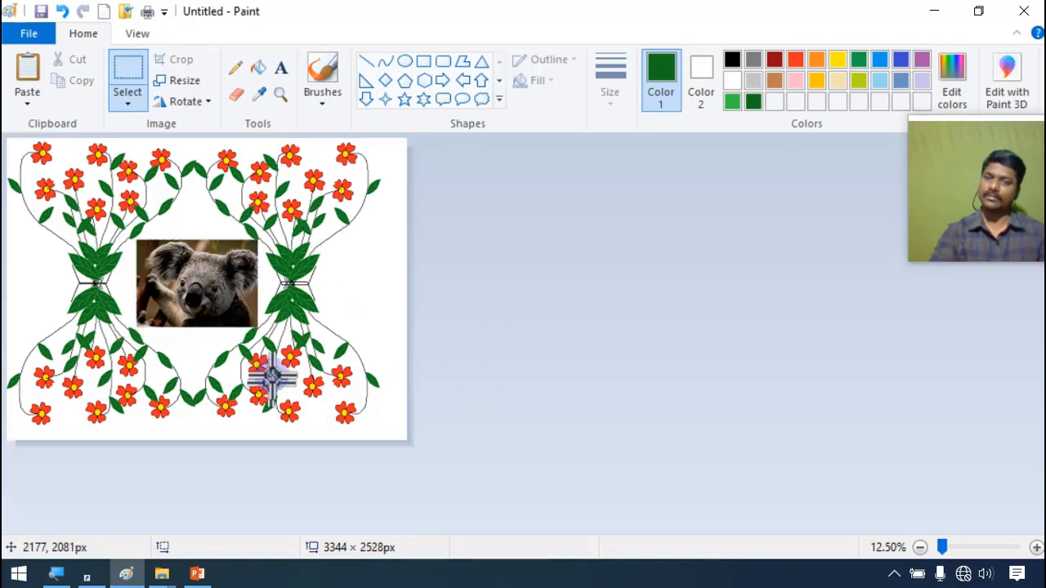
scroll(278, 366, up, 1)
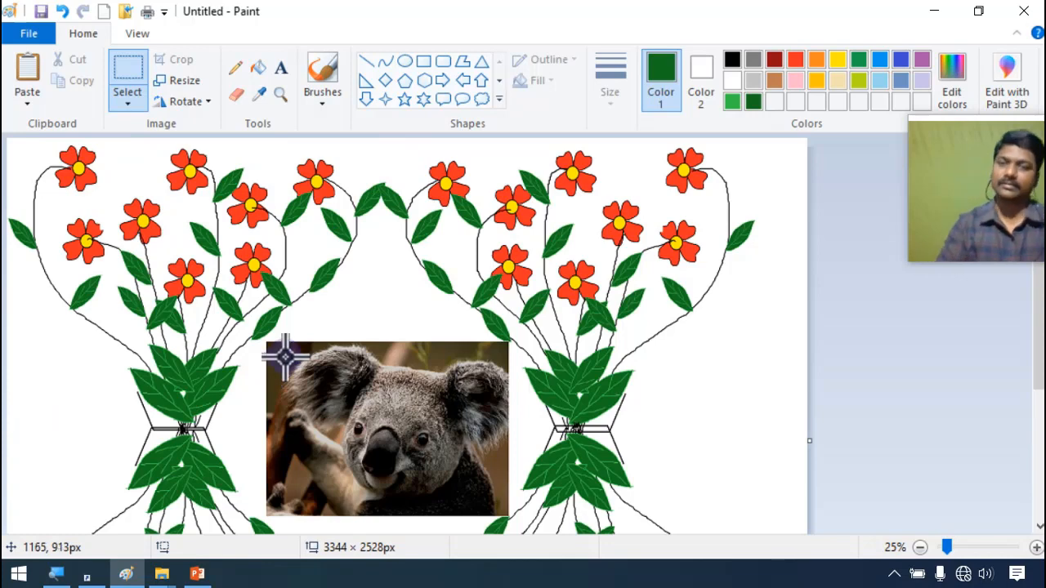
scroll(284, 355, down, 3)
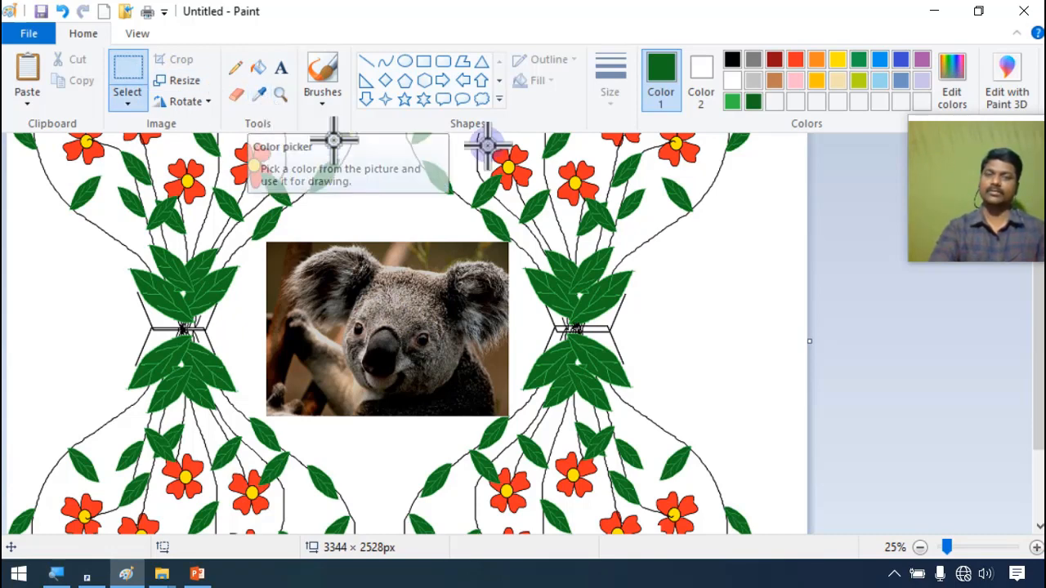
mouse_move(978, 215)
mouse_down()
mouse_move(940, 154)
mouse_move(951, 117)
mouse_up()
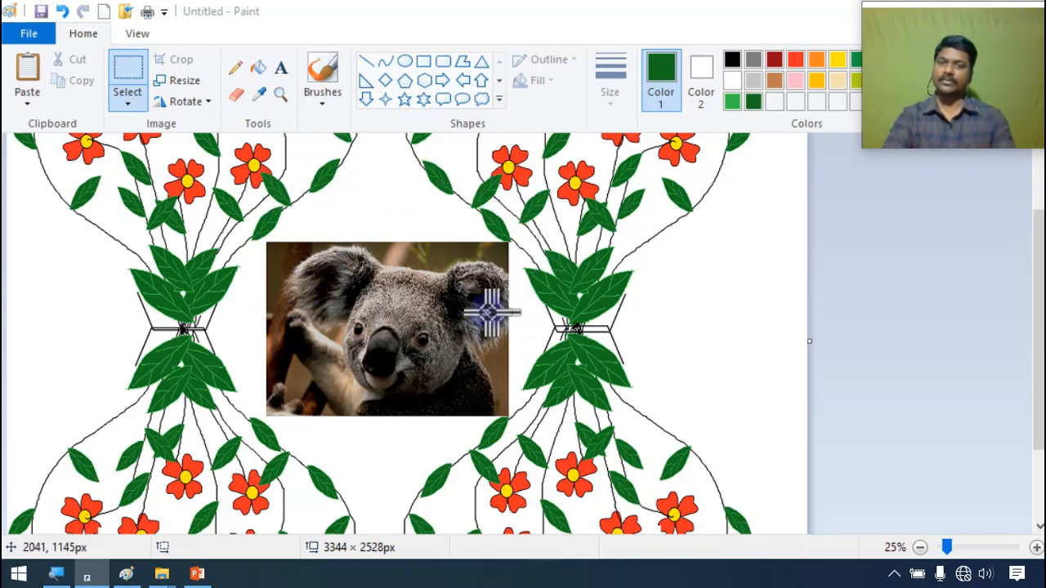
Step: Open the file commands to start saving the finished drawing
click(41, 38)
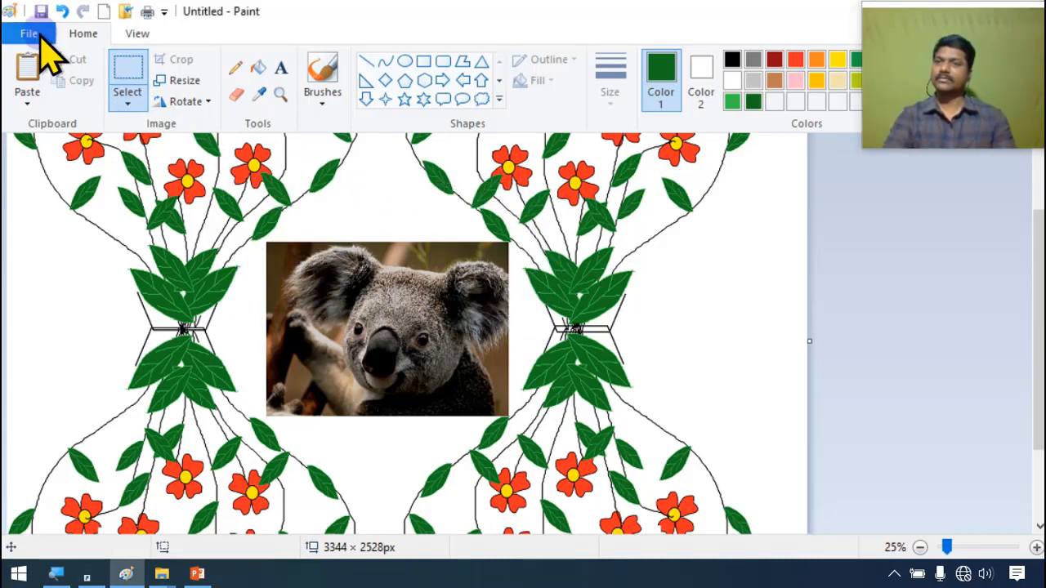
click(39, 36)
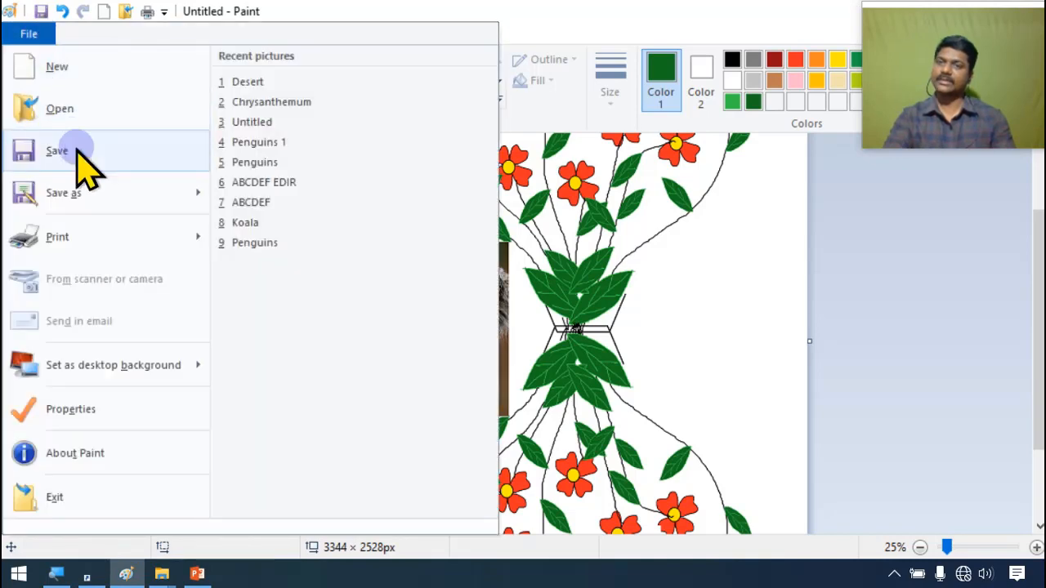